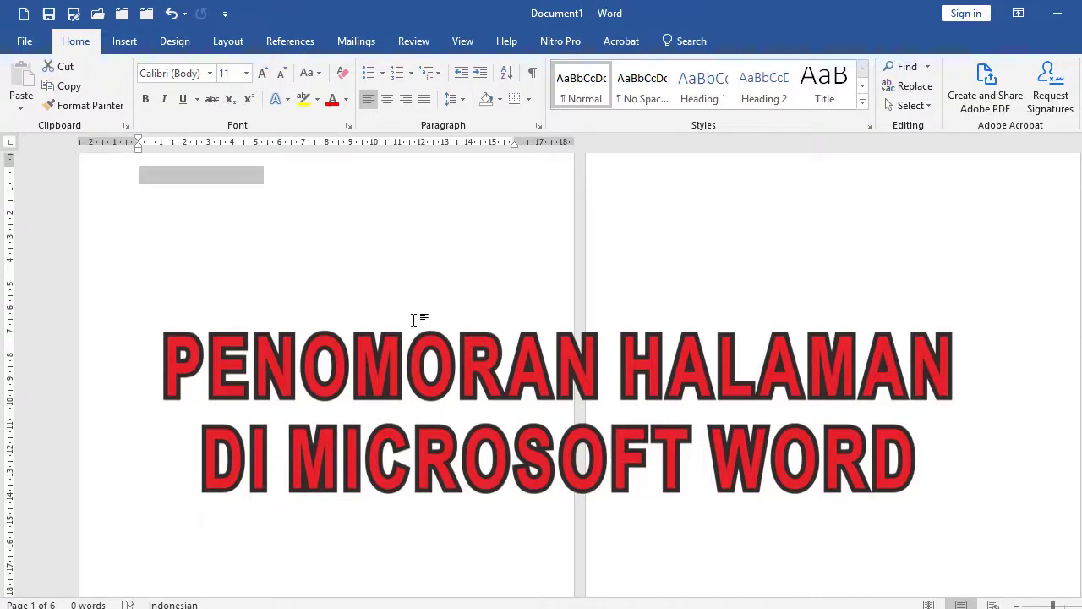
- Show the Page Number Bottom of Page gallery with the Plain Number 1, 2 and 3 styles
{"action": "left_click", "coordinate": [124, 42]}
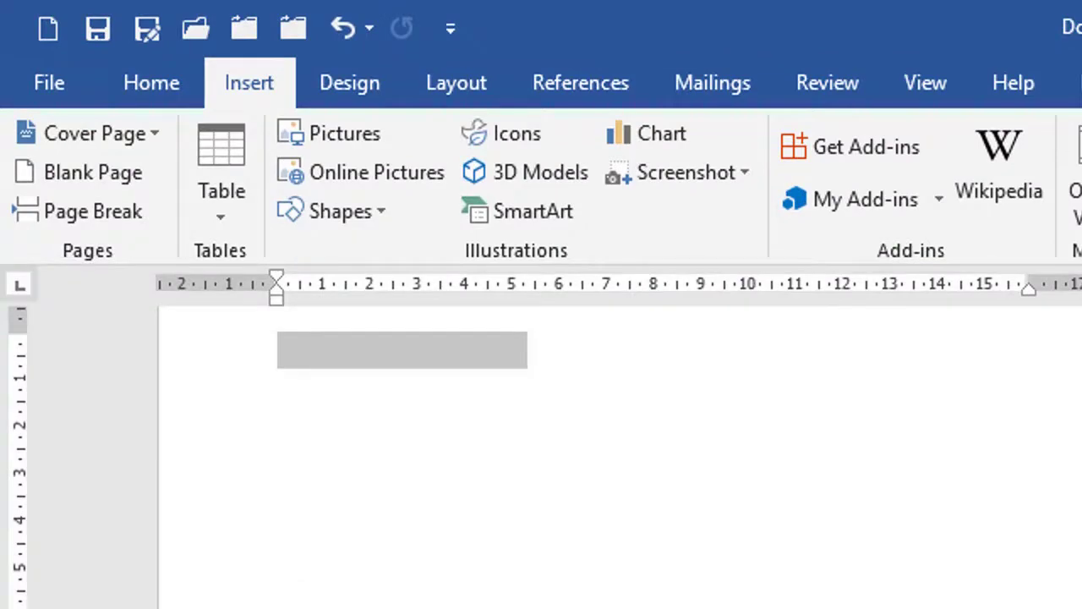
{"action": "left_click", "coordinate": [903, 174]}
{"action": "mouse_move", "coordinate": [972, 224]}
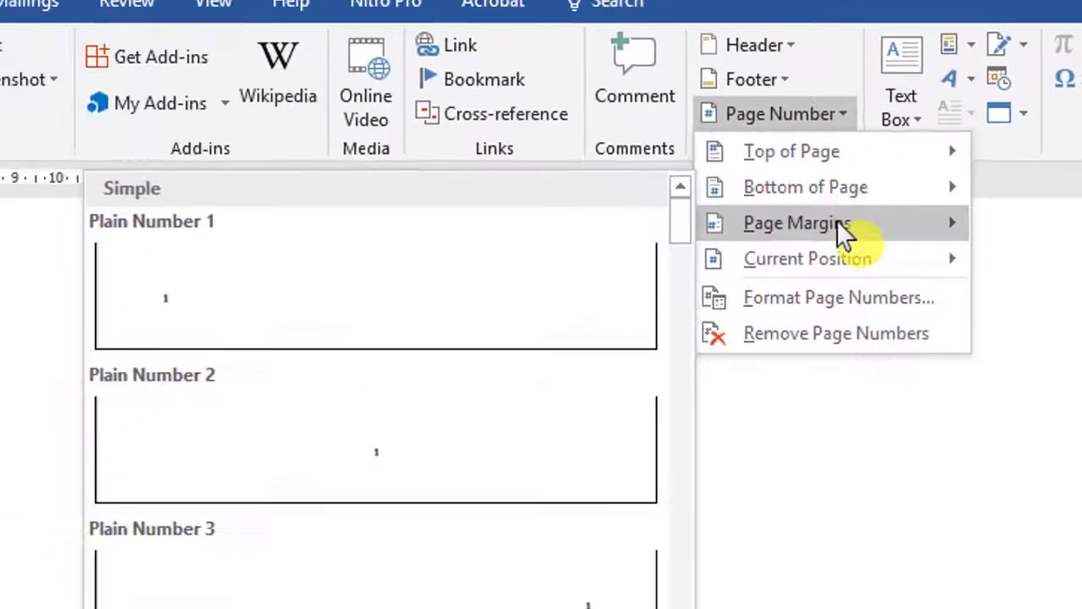
{"action": "mouse_move", "coordinate": [790, 287]}
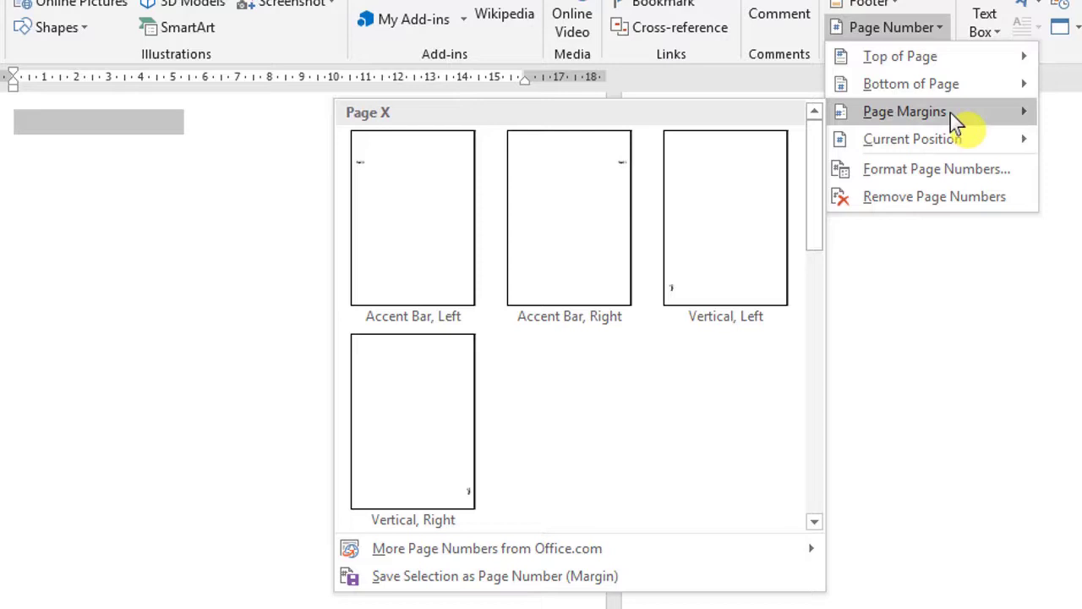
{"action": "mouse_move", "coordinate": [940, 89]}
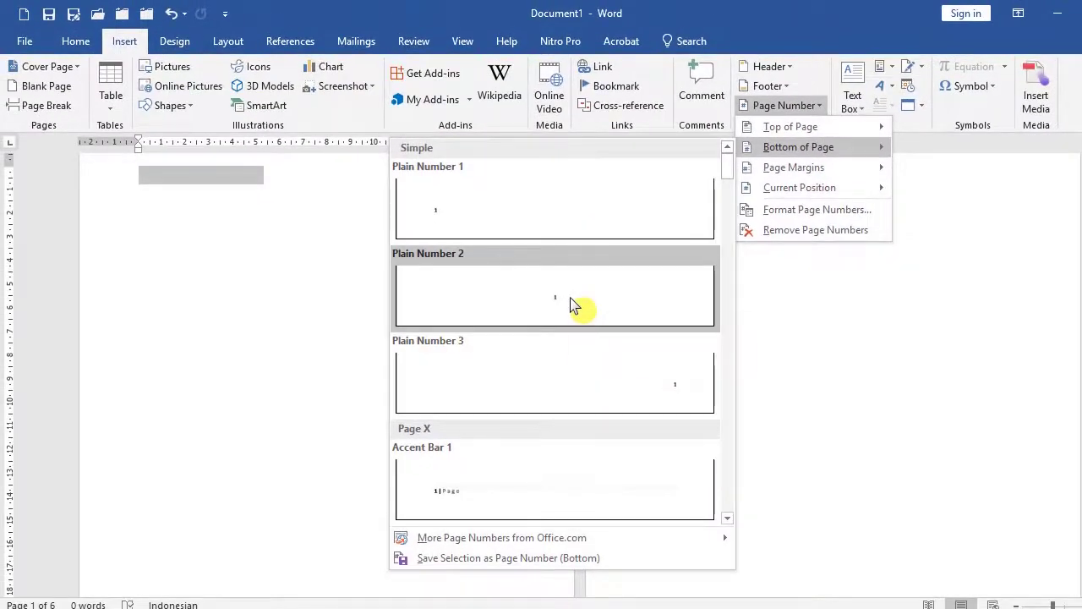
- Insert Plain Number 2 page numbers at the bottom and make them 48 pt
{"action": "left_click", "coordinate": [572, 308]}
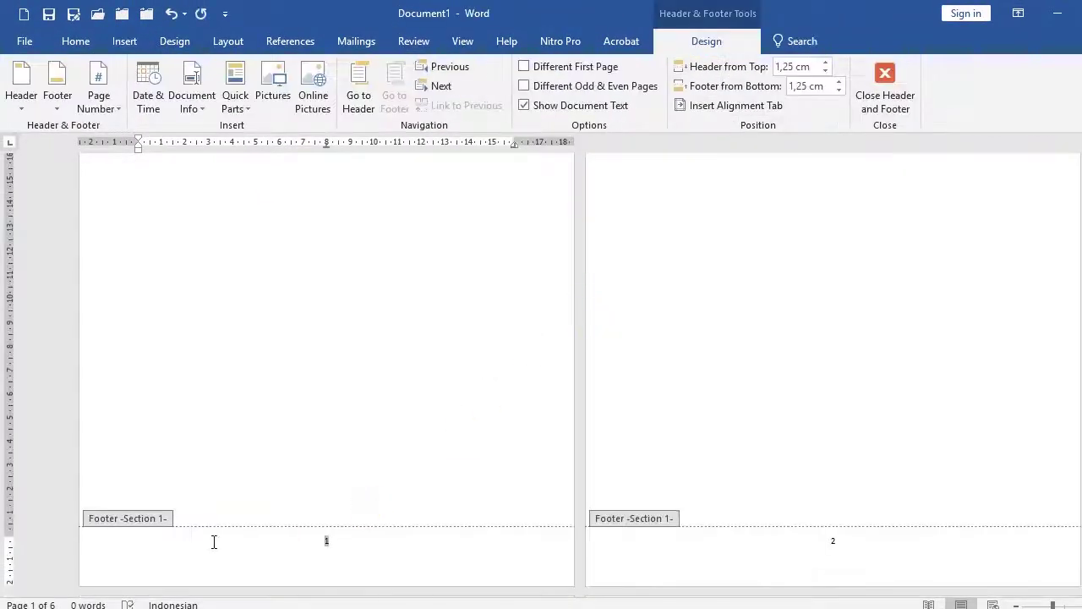
{"action": "left_click", "coordinate": [53, 555]}
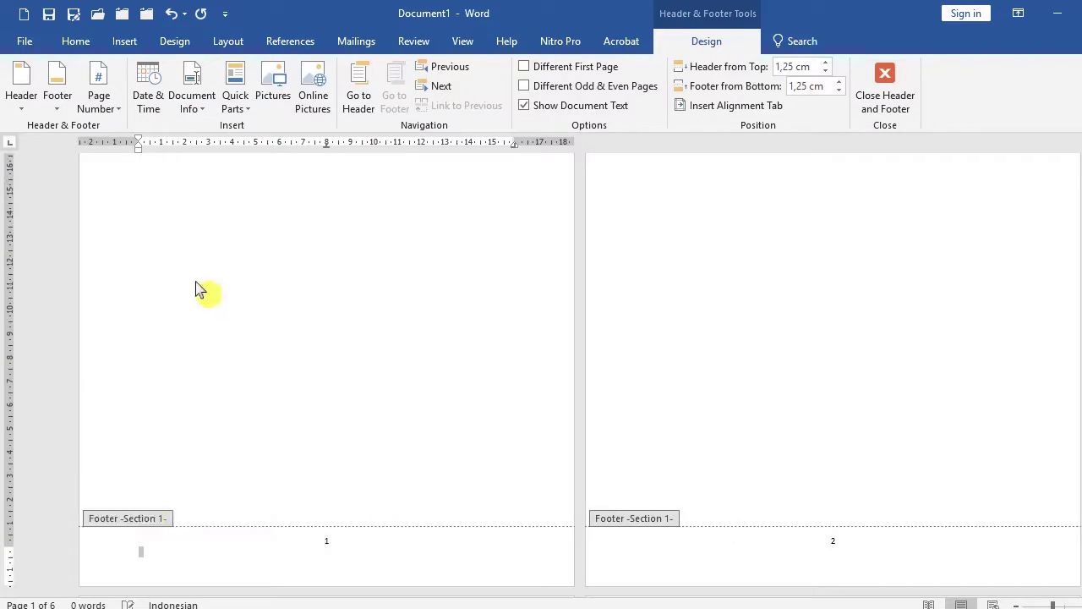
{"action": "left_click", "coordinate": [61, 543]}
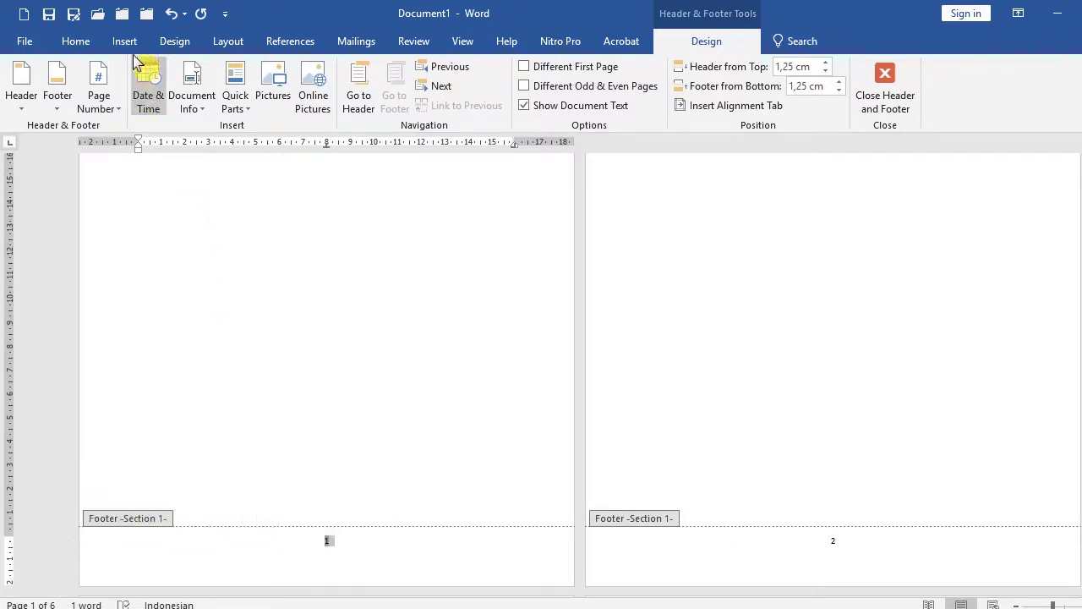
{"action": "left_click", "coordinate": [76, 42]}
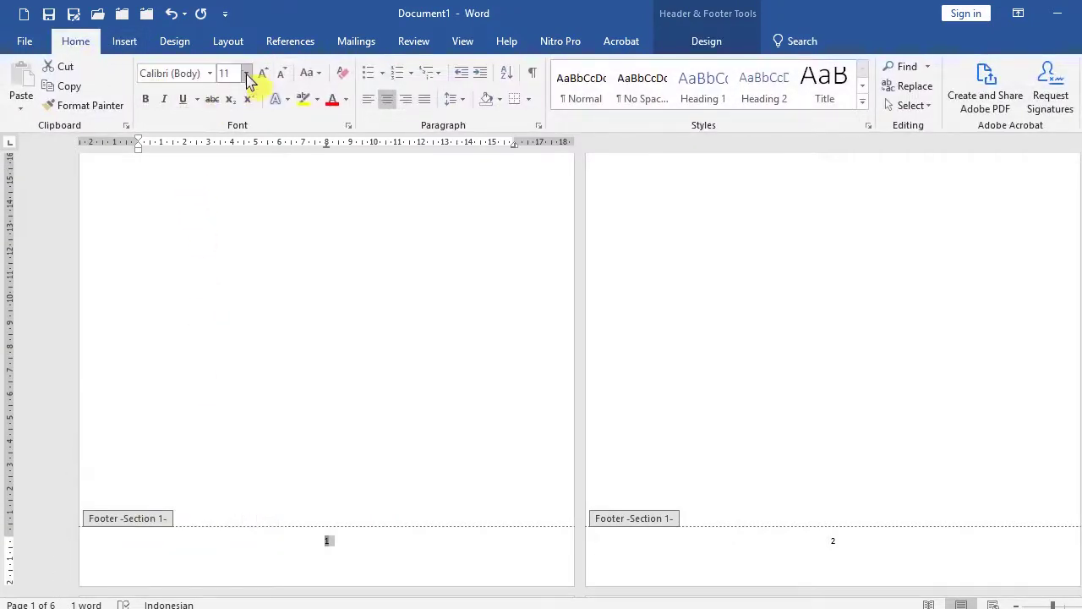
{"action": "left_click", "coordinate": [246, 72]}
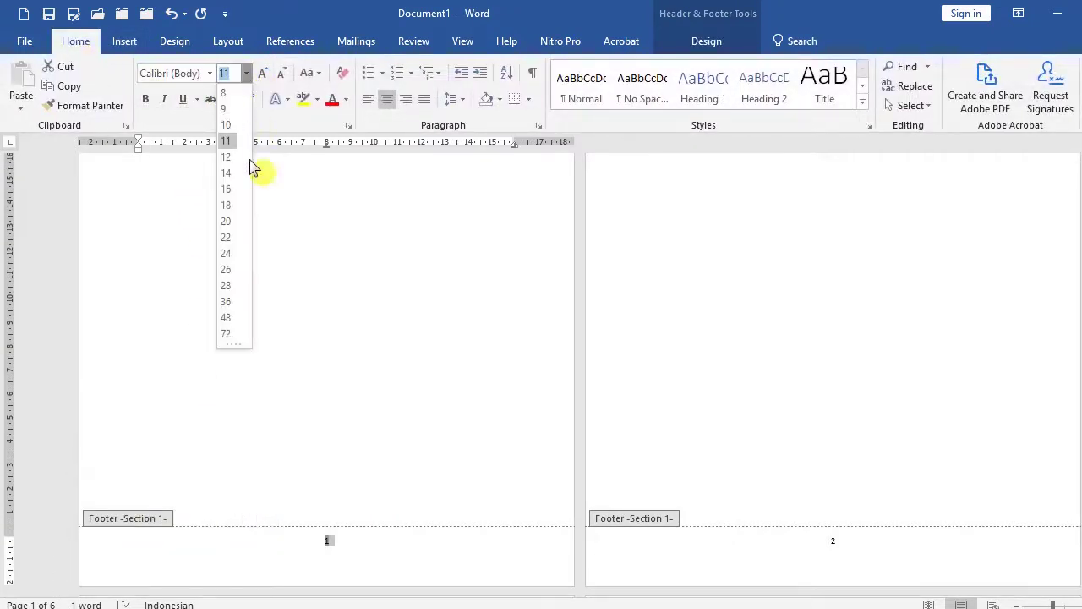
{"action": "left_click", "coordinate": [229, 318]}
- Close the footer and scroll through the six pages to check the large numbers
{"action": "double_click", "coordinate": [295, 393]}
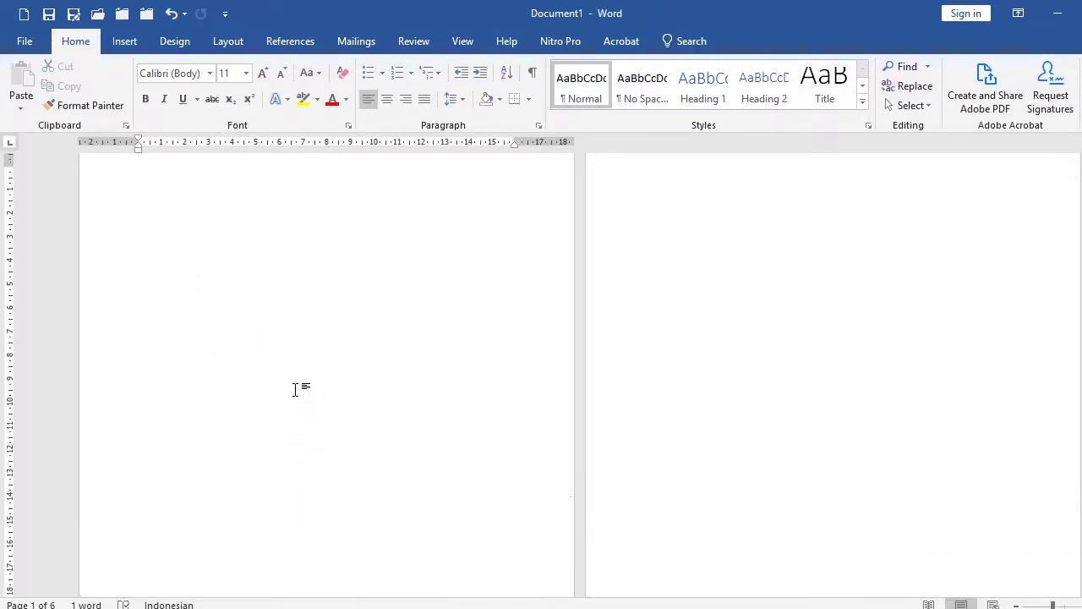
{"action": "scroll", "coordinate": [308, 422], "scroll_direction": "down", "scroll_amount": 5}
{"action": "scroll", "coordinate": [312, 414], "scroll_direction": "down", "scroll_amount": 3}
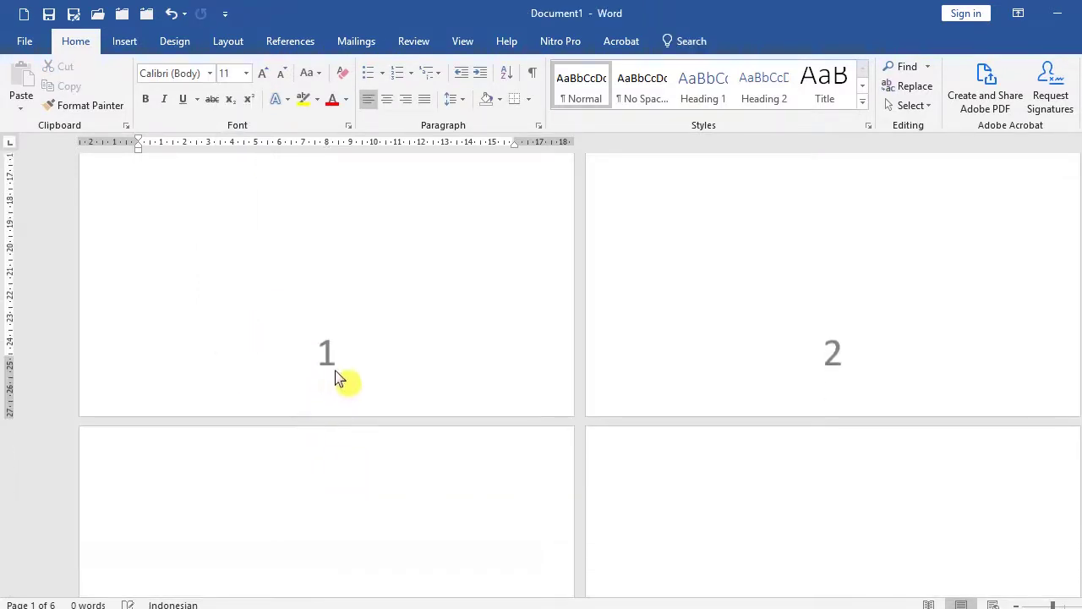
{"action": "scroll", "coordinate": [360, 387], "scroll_direction": "up", "scroll_amount": 1}
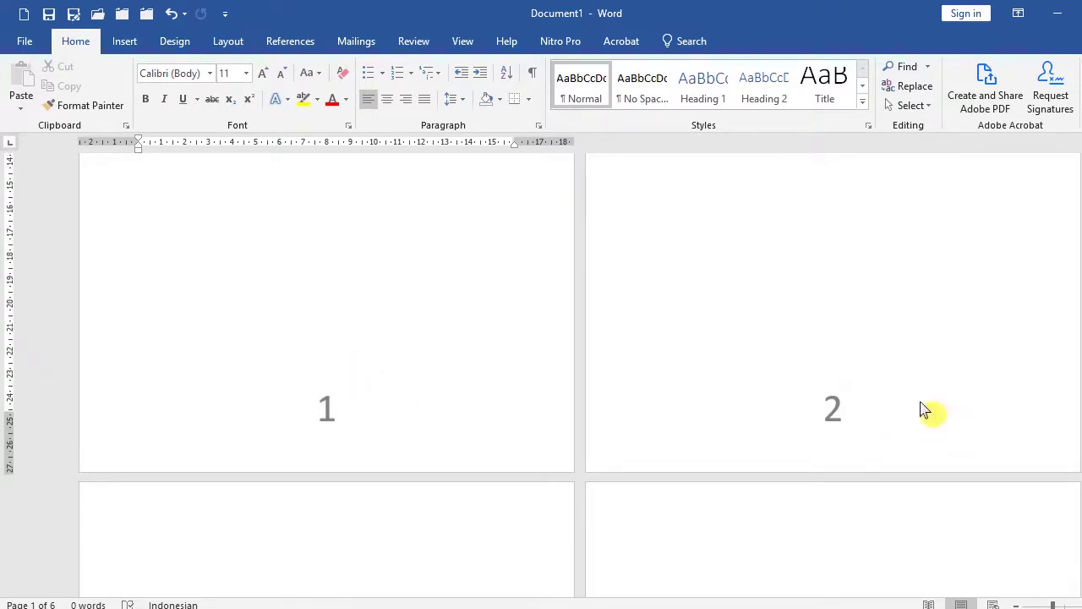
{"action": "scroll", "coordinate": [846, 423], "scroll_direction": "down", "scroll_amount": 3}
{"action": "scroll", "coordinate": [806, 427], "scroll_direction": "down", "scroll_amount": 4}
{"action": "scroll", "coordinate": [803, 414], "scroll_direction": "down", "scroll_amount": 2}
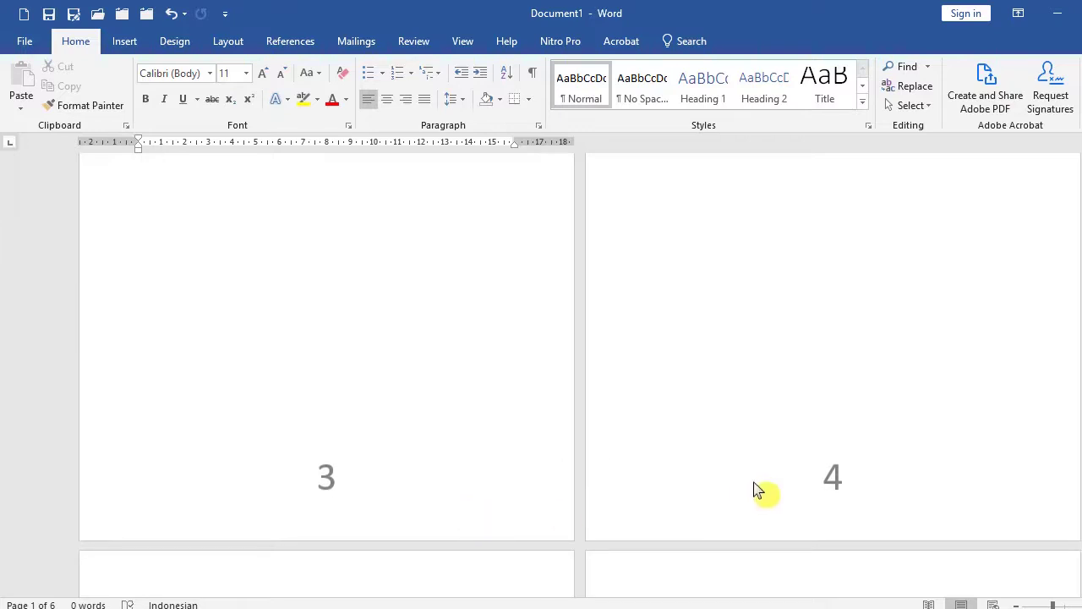
{"action": "scroll", "coordinate": [353, 350], "scroll_direction": "up", "scroll_amount": 5}
{"action": "scroll", "coordinate": [354, 348], "scroll_direction": "up", "scroll_amount": 5}
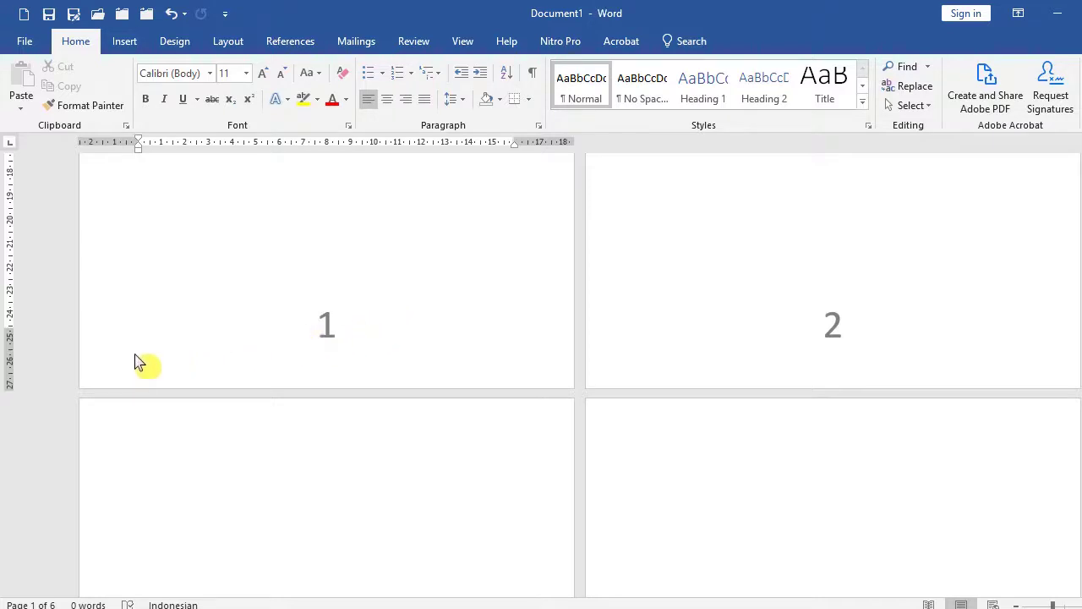
- Set the page number format to i, ii, iii, then close the footer and review the pages
{"action": "double_click", "coordinate": [108, 364]}
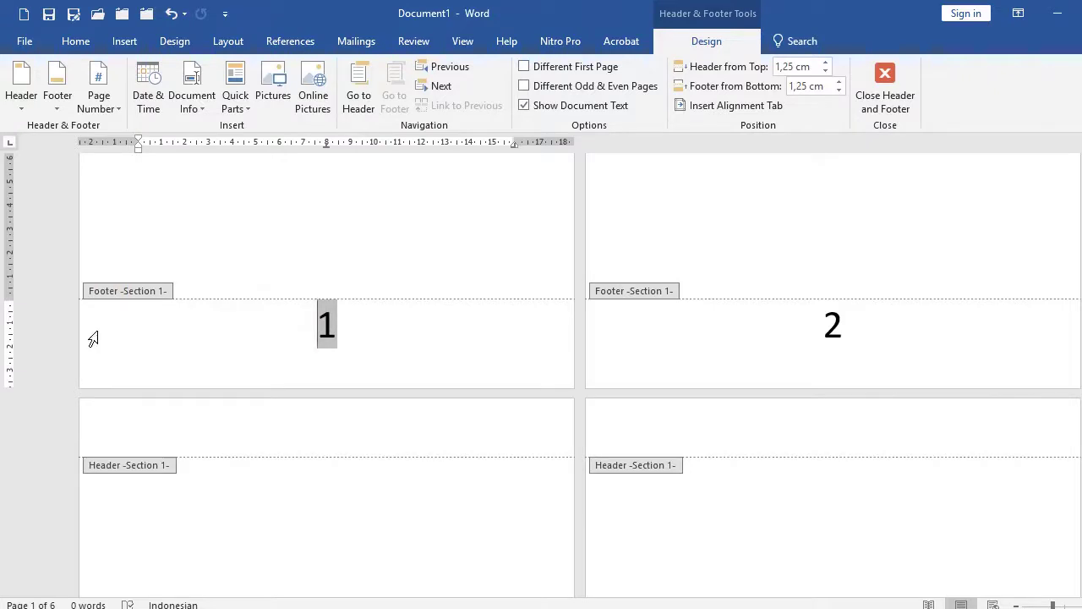
{"action": "left_click", "coordinate": [116, 116]}
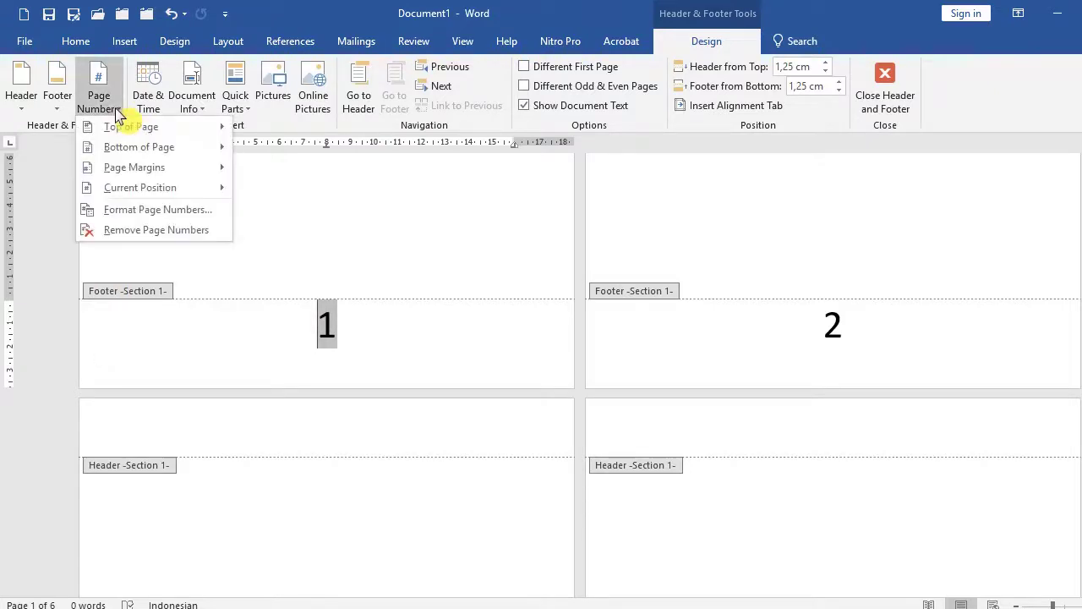
{"action": "left_click", "coordinate": [119, 211]}
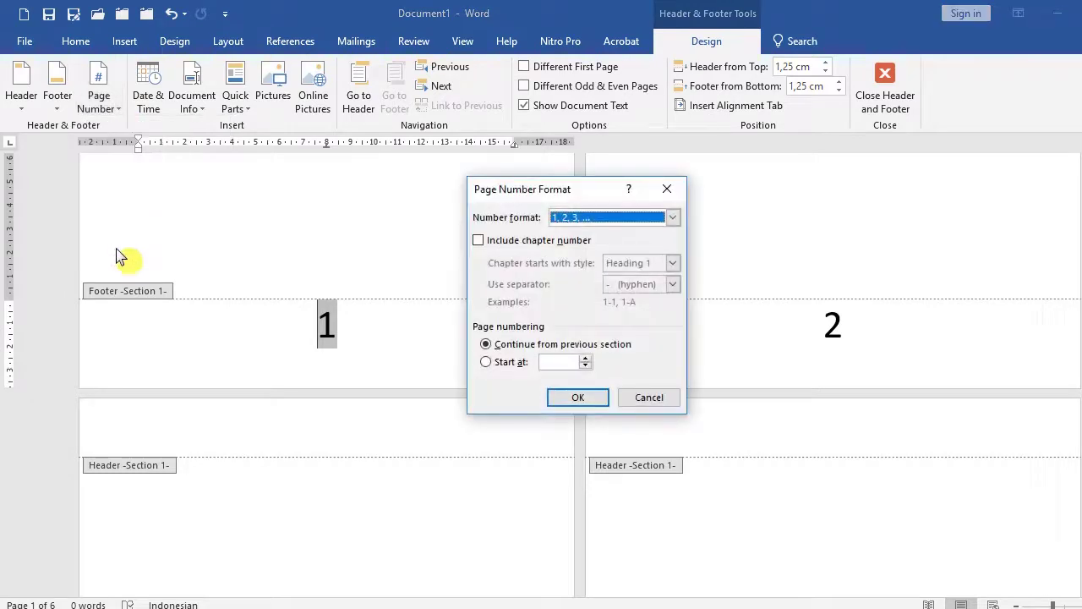
{"action": "left_click", "coordinate": [668, 217]}
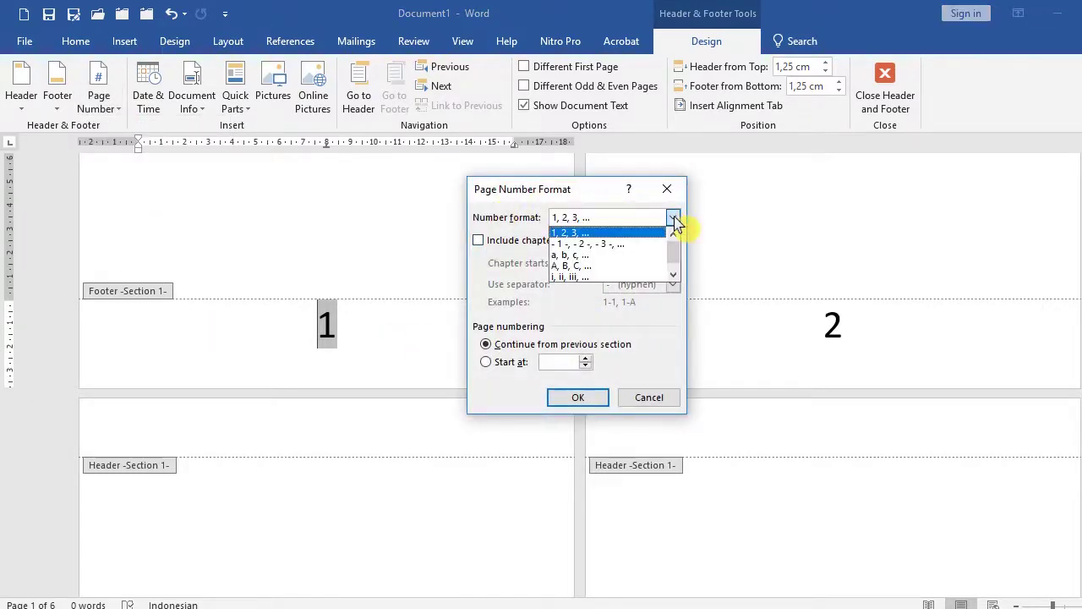
{"action": "left_click", "coordinate": [593, 277]}
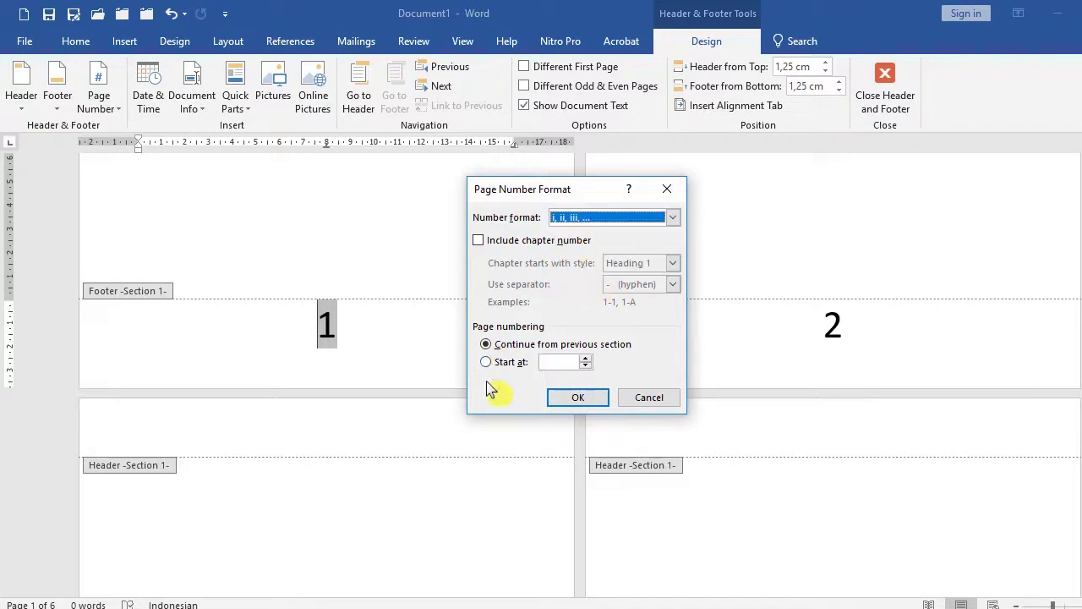
{"action": "left_click", "coordinate": [580, 397]}
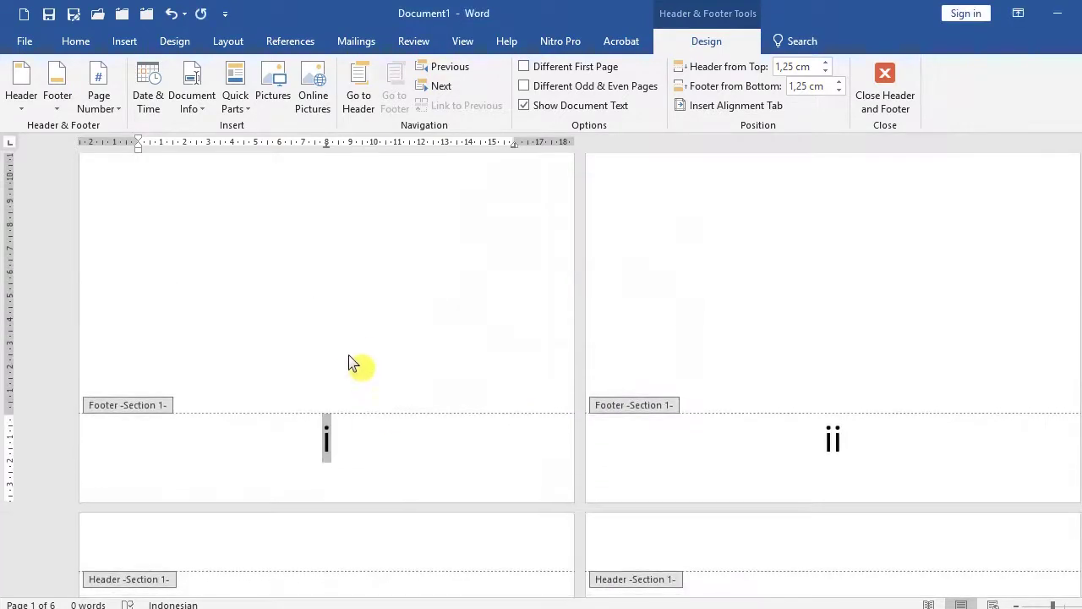
{"action": "double_click", "coordinate": [399, 355]}
{"action": "scroll", "coordinate": [399, 355], "scroll_direction": "down", "scroll_amount": 5}
{"action": "scroll", "coordinate": [398, 360], "scroll_direction": "down", "scroll_amount": 2}
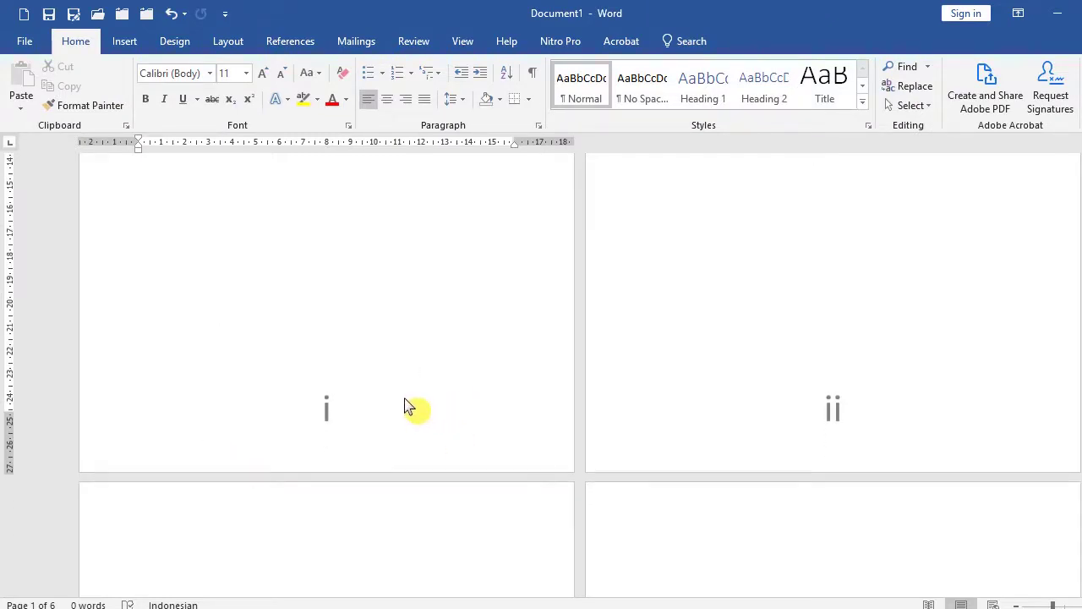
{"action": "scroll", "coordinate": [404, 407], "scroll_direction": "down", "scroll_amount": 3}
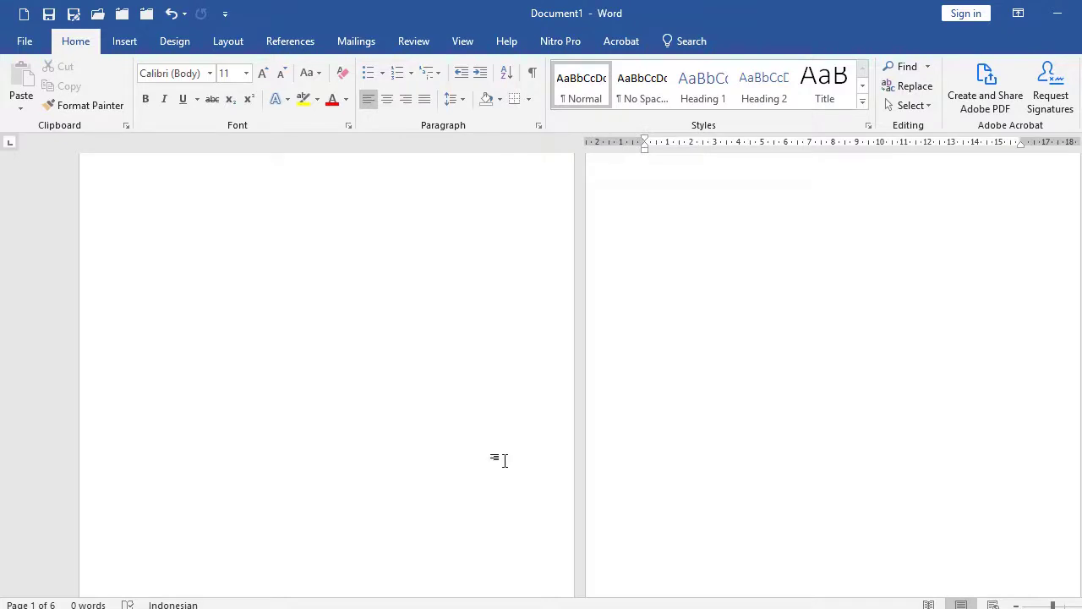
- Switch to Skripsi.docx and look over its cover pages with the title, logo and university lines
{"action": "mouse_move", "coordinate": [680, 605]}
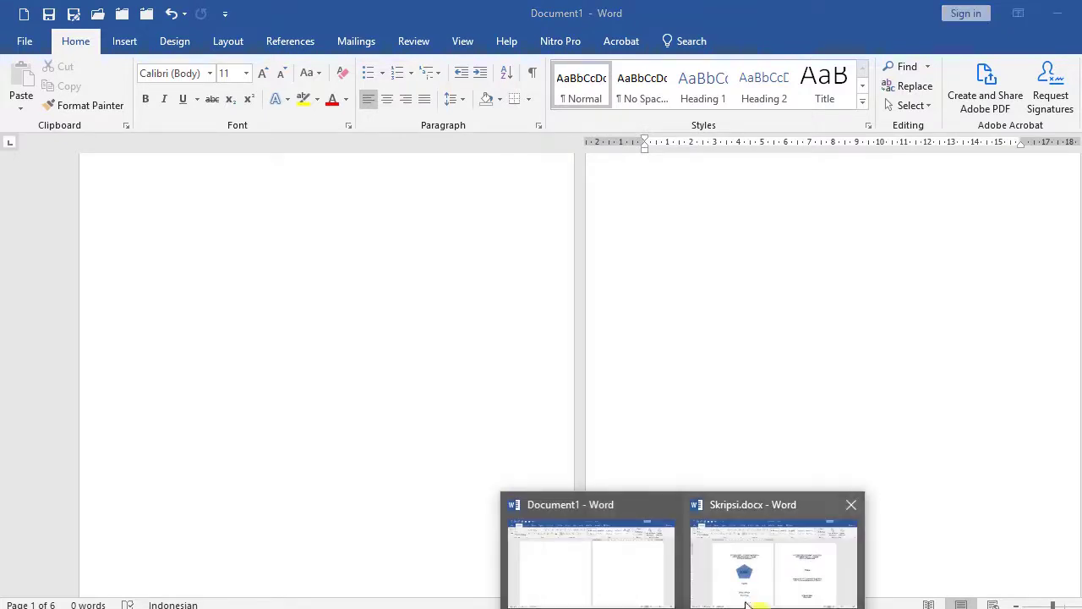
{"action": "left_click", "coordinate": [749, 550]}
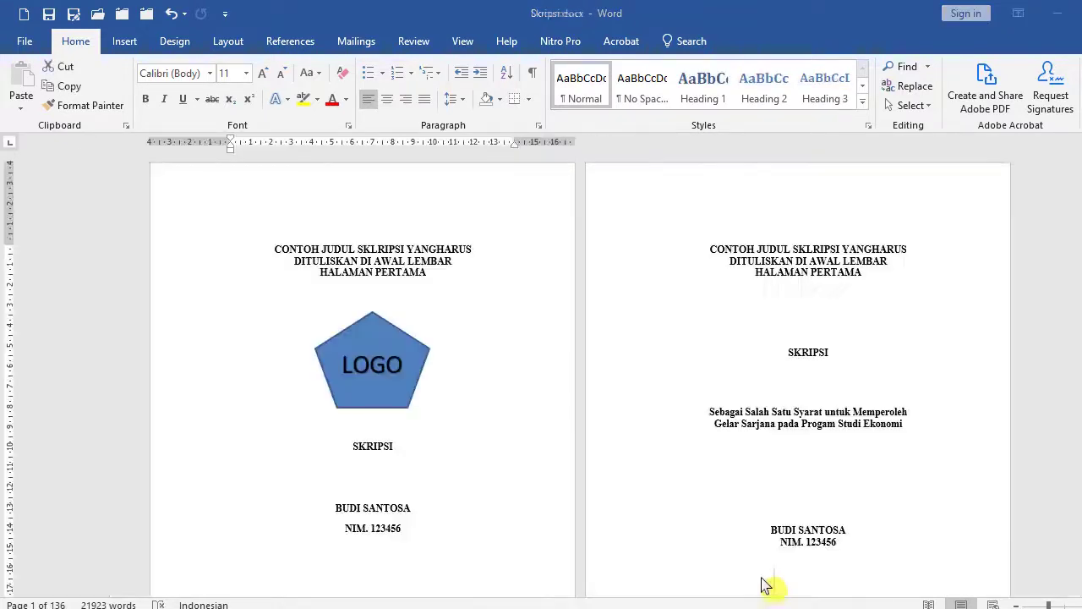
{"action": "left_click", "coordinate": [432, 319]}
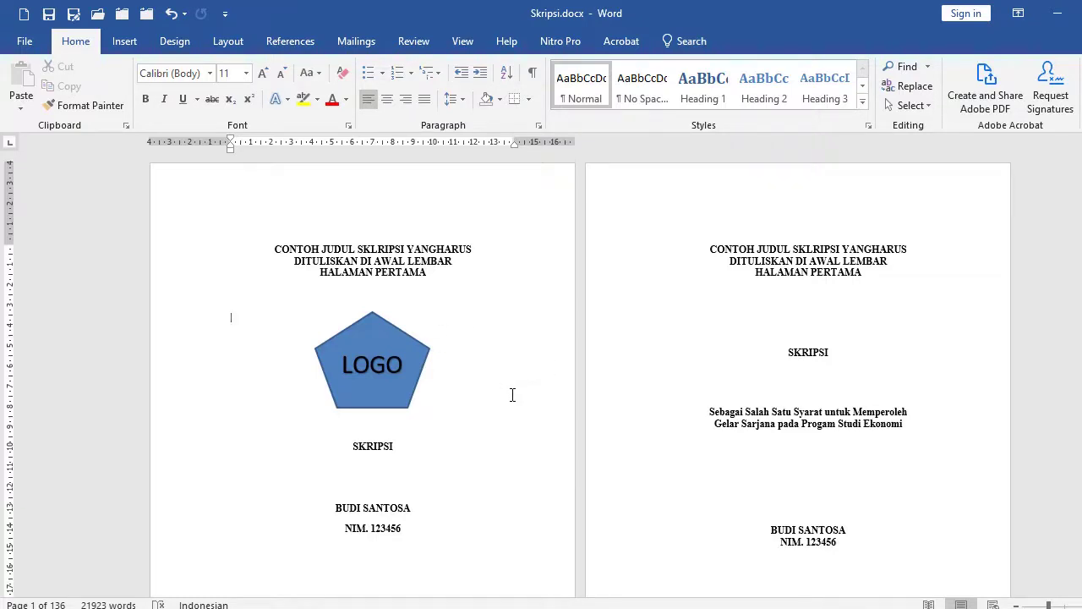
{"action": "scroll", "coordinate": [530, 388], "scroll_direction": "down", "scroll_amount": 1}
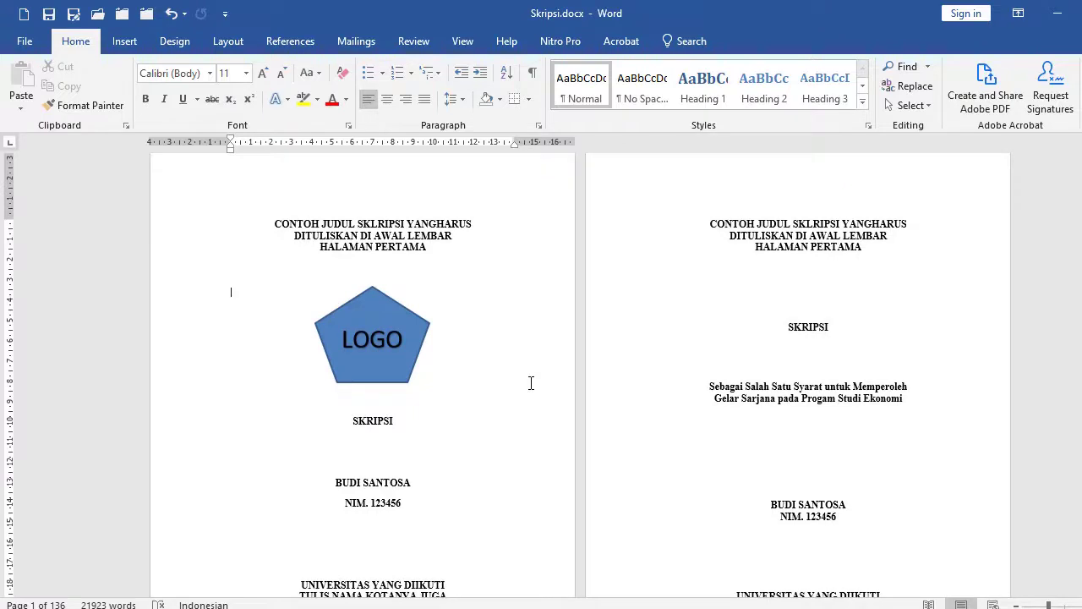
{"action": "left_click", "coordinate": [701, 225]}
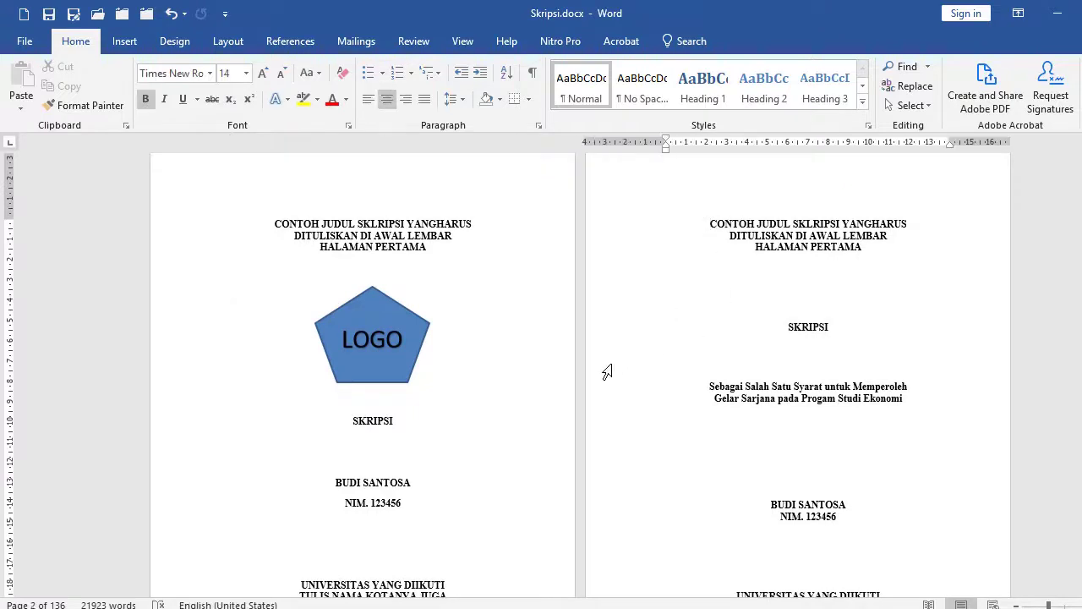
{"action": "left_click", "coordinate": [263, 229]}
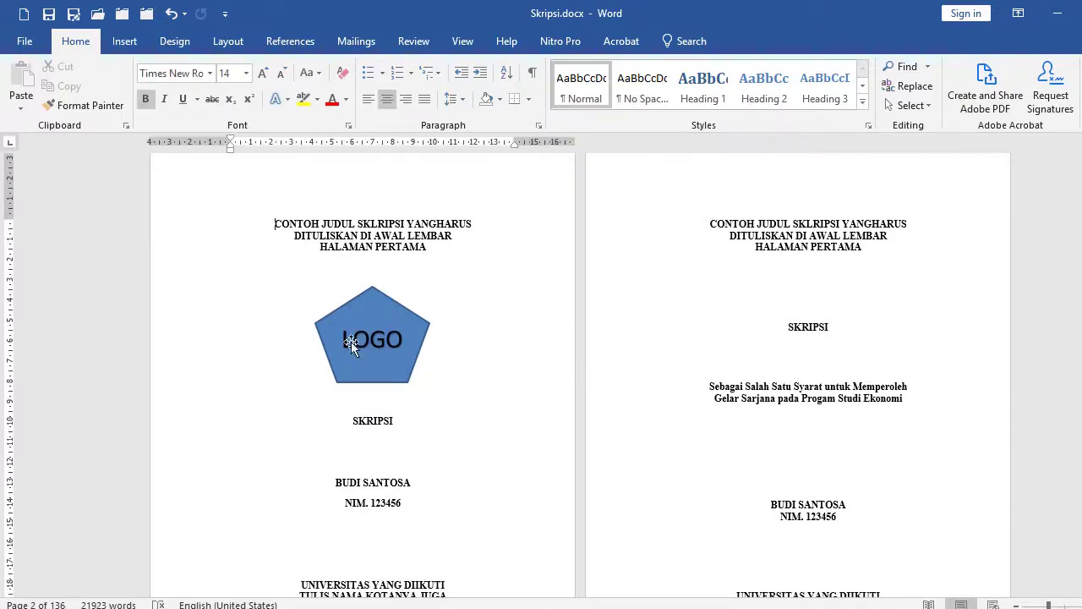
{"action": "scroll", "coordinate": [447, 426], "scroll_direction": "down", "scroll_amount": 8}
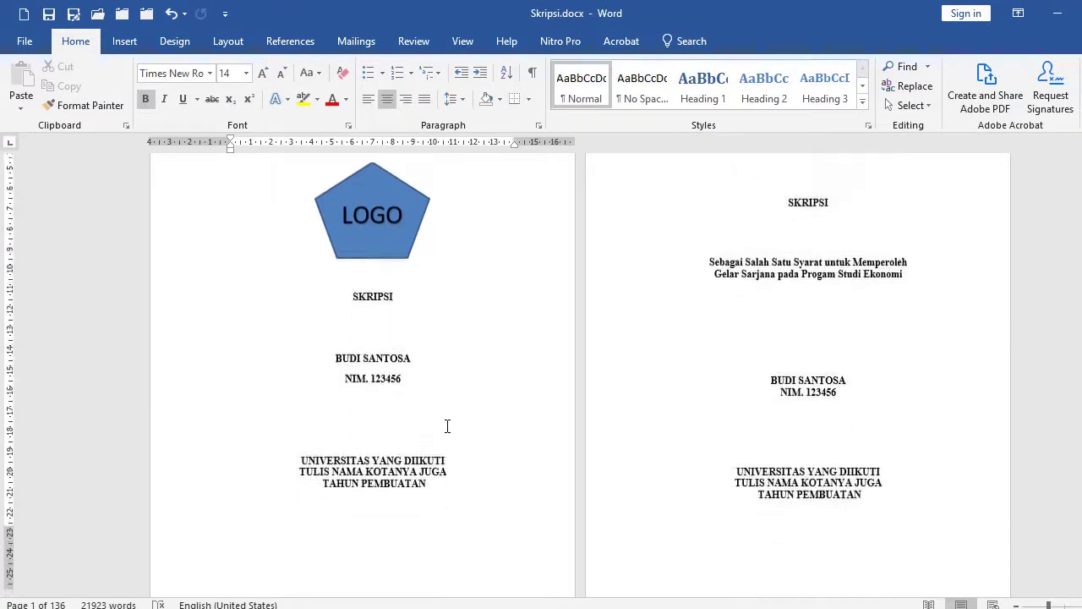
{"action": "scroll", "coordinate": [447, 425], "scroll_direction": "up", "scroll_amount": 4}
{"action": "scroll", "coordinate": [447, 425], "scroll_direction": "up", "scroll_amount": 5}
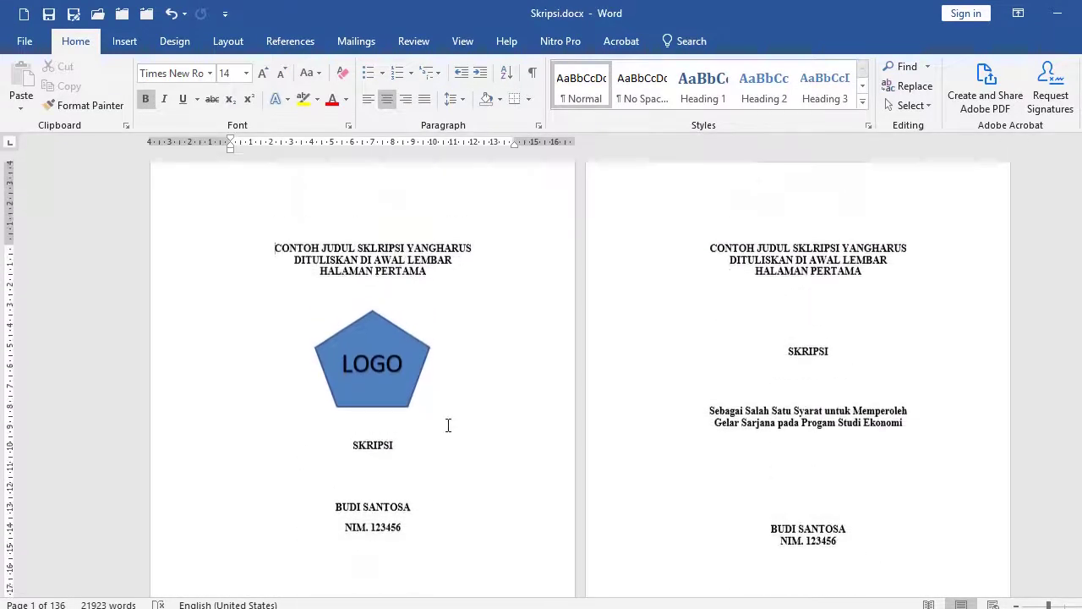
{"action": "left_click", "coordinate": [127, 47]}
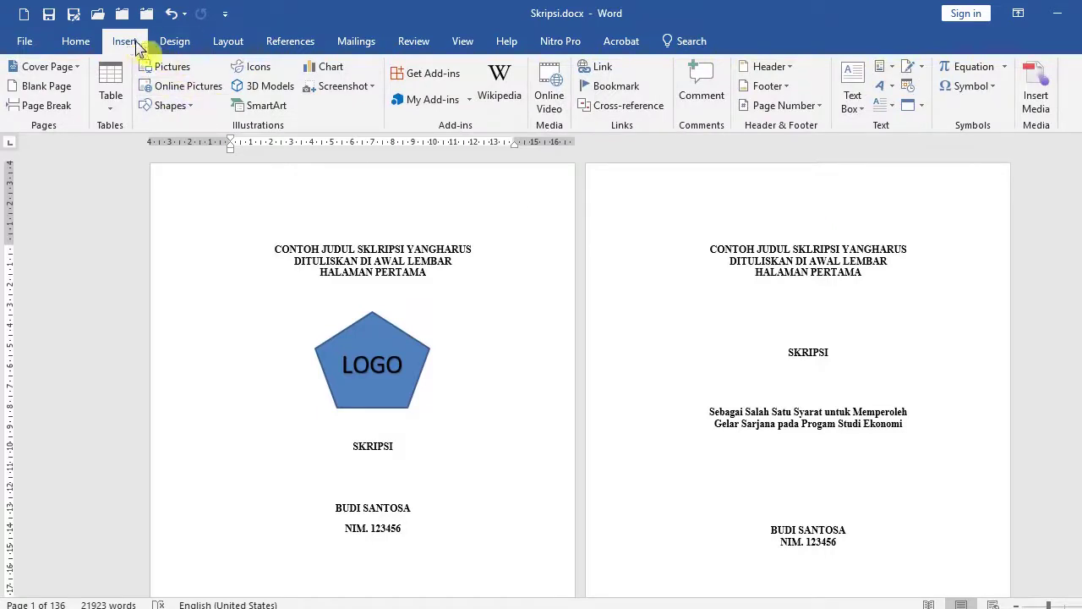
- Add Plain Number 2 footer page numbers to Skripsi.docx and cancel the stray Page Setup dialog
{"action": "left_click", "coordinate": [816, 110]}
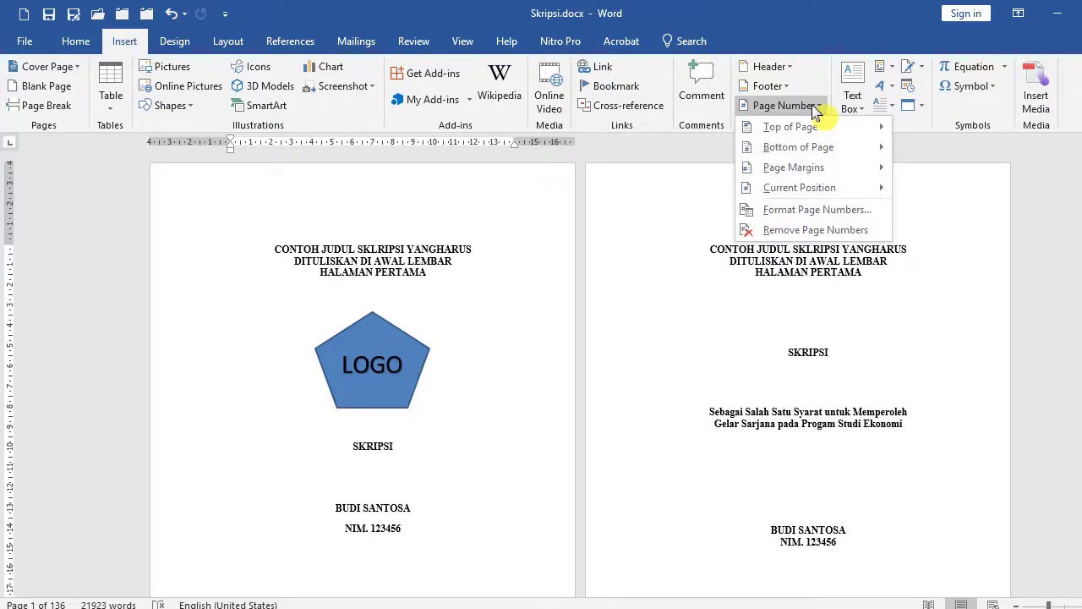
{"action": "mouse_move", "coordinate": [782, 151]}
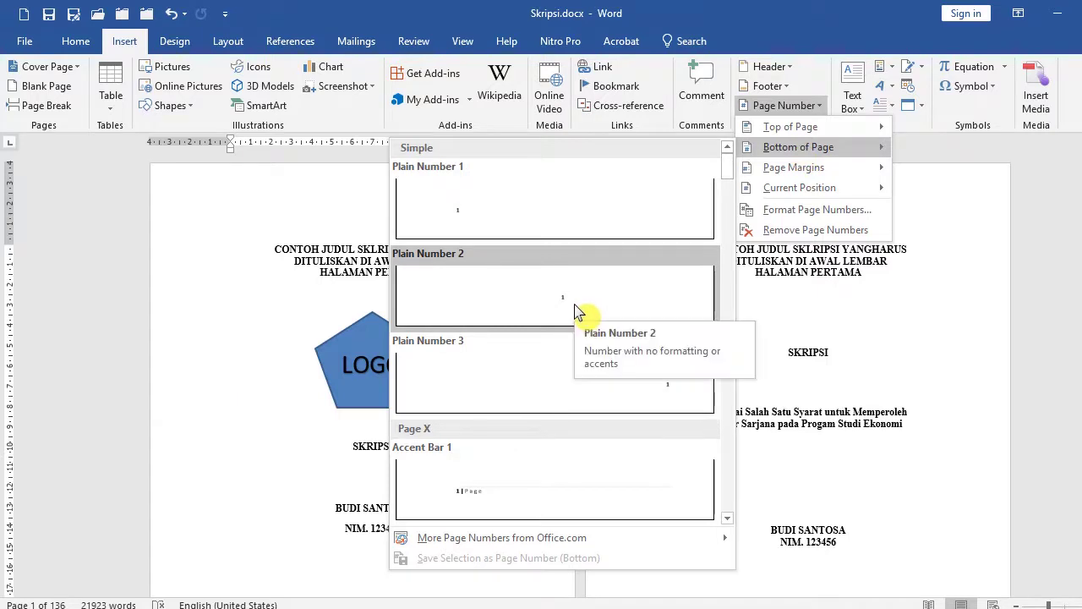
{"action": "left_click", "coordinate": [577, 311]}
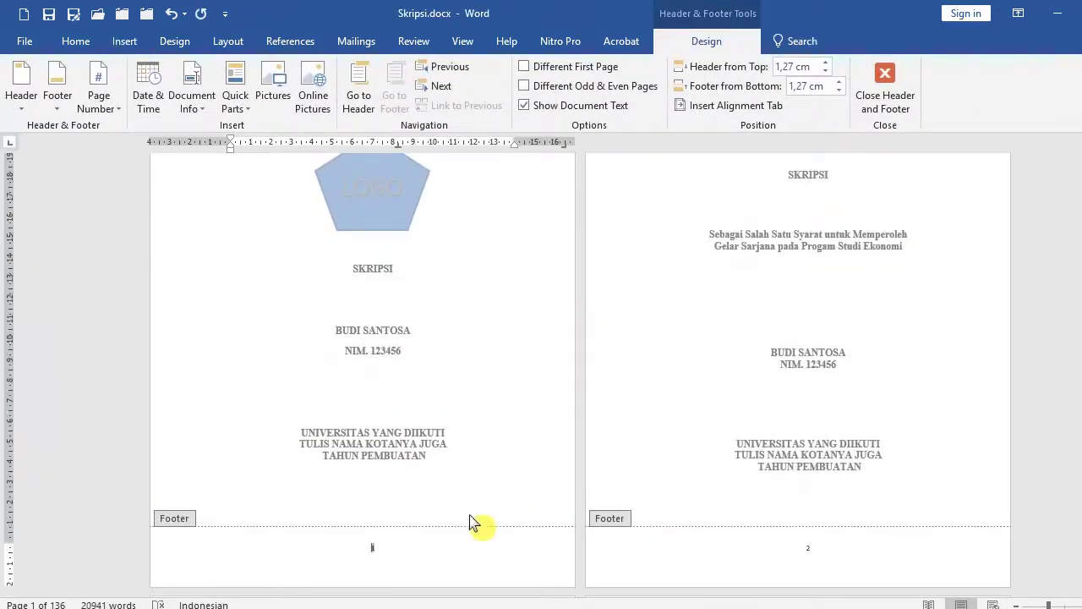
{"action": "left_click", "coordinate": [138, 563]}
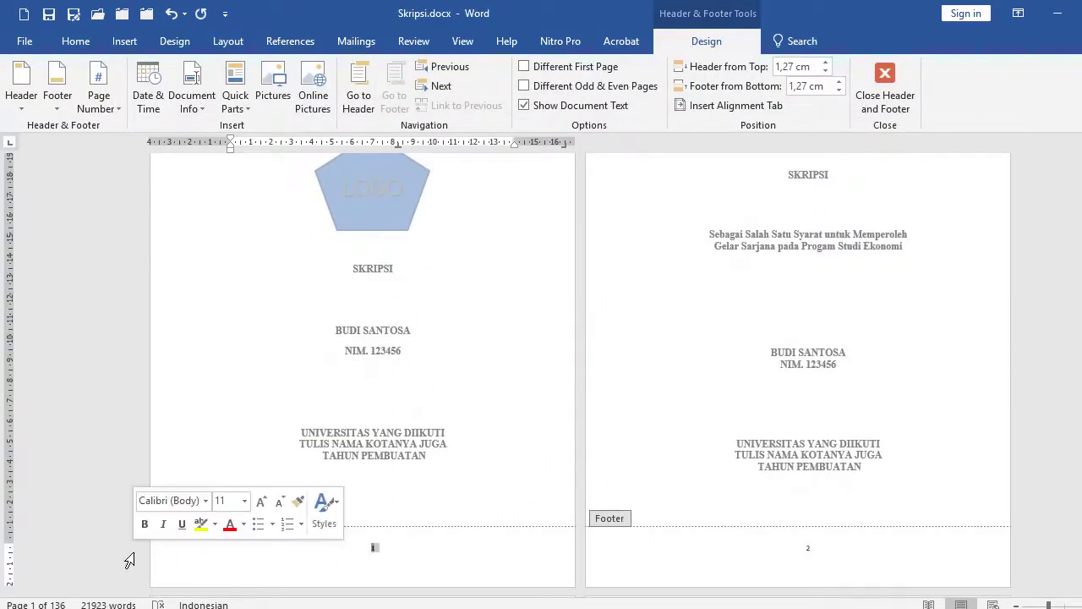
{"action": "double_click", "coordinate": [160, 141]}
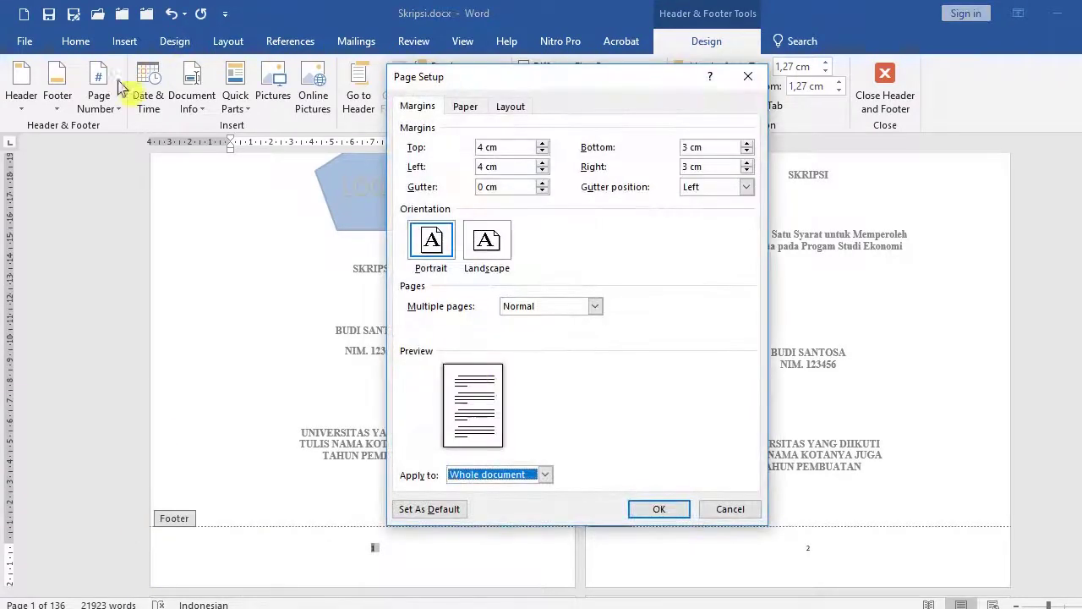
{"action": "left_click", "coordinate": [729, 510]}
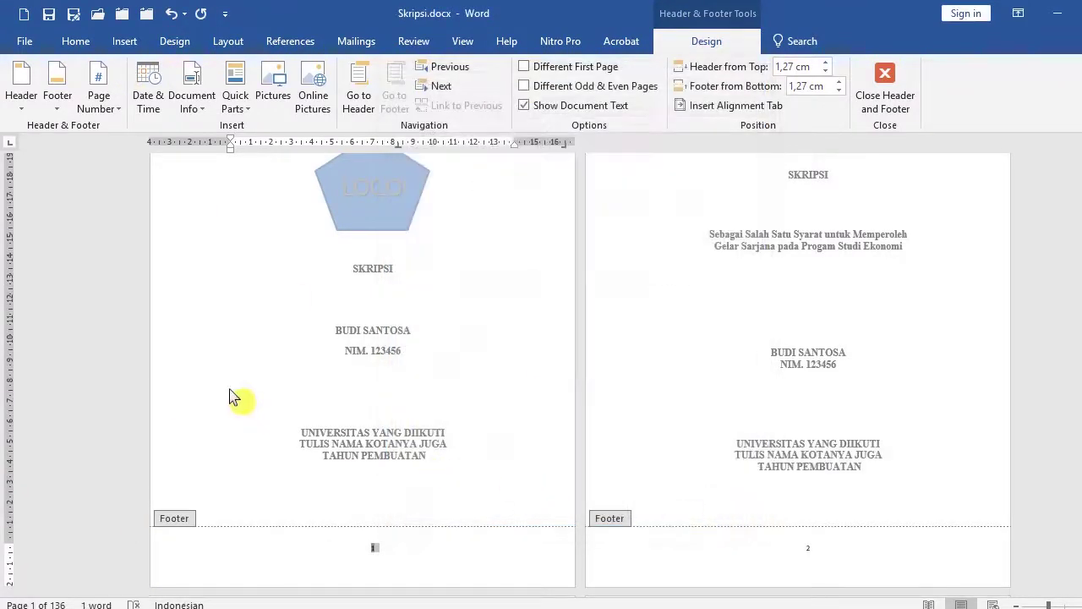
- Set the footer page number font size to 24 pt and clear the selection
{"action": "left_click", "coordinate": [75, 41]}
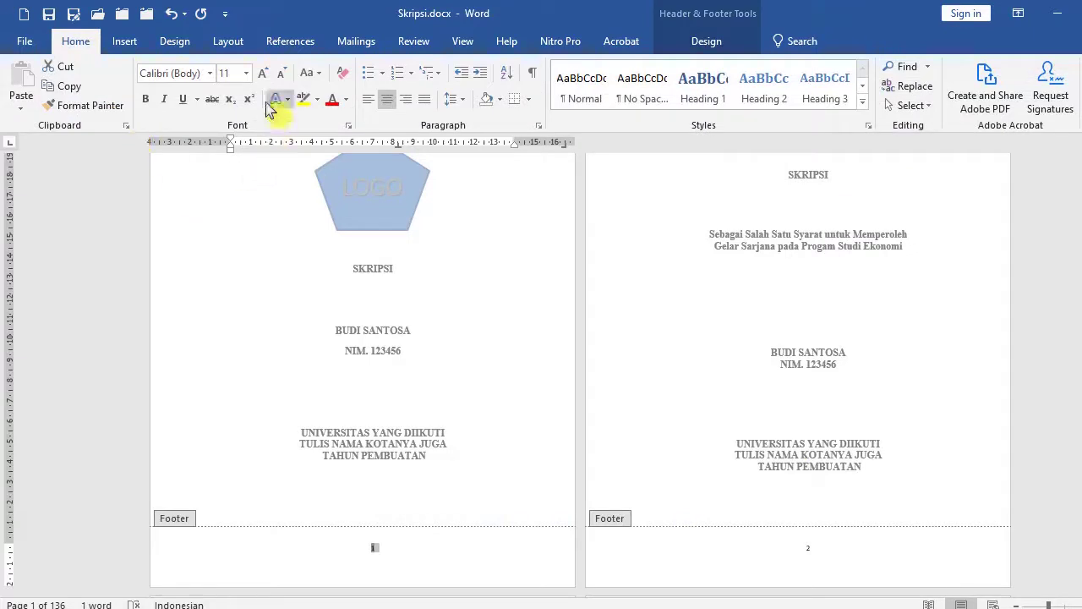
{"action": "left_click", "coordinate": [246, 73]}
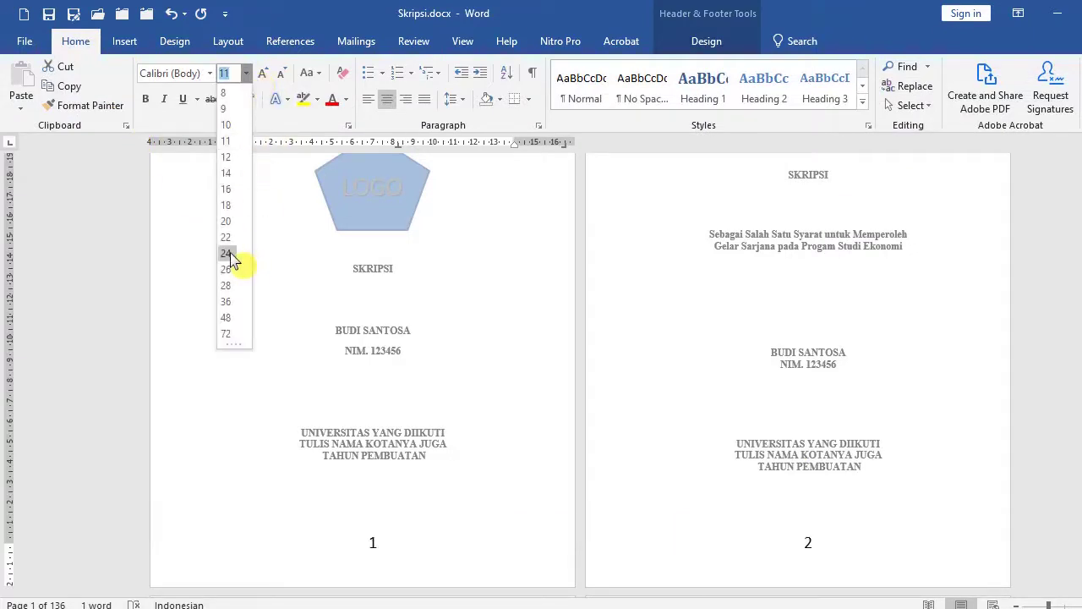
{"action": "key", "text": "Escape"}
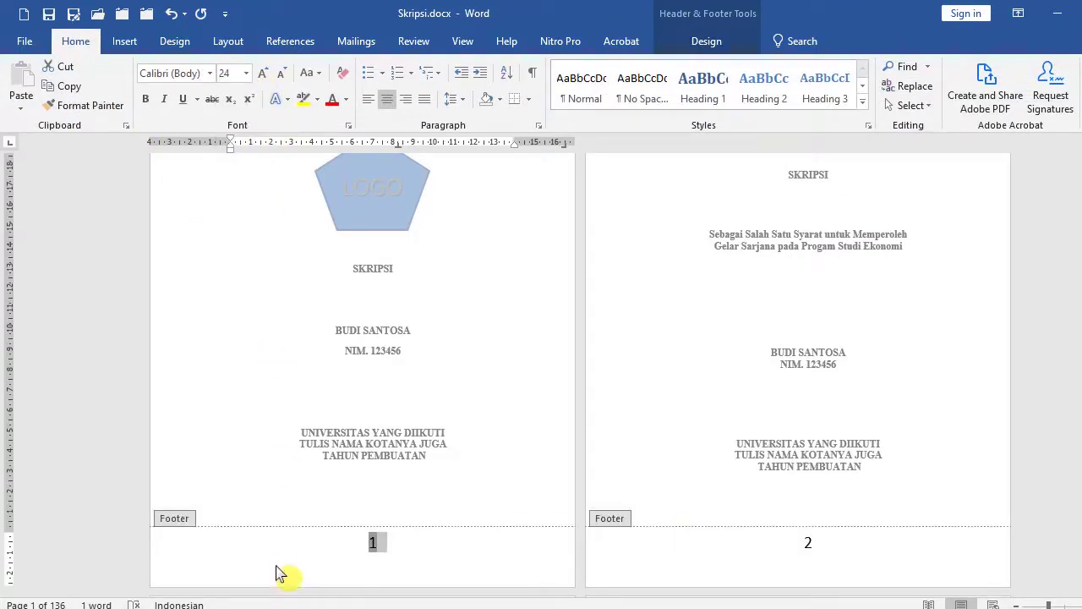
{"action": "left_click", "coordinate": [278, 570]}
{"action": "key", "text": "ctrl+y"}
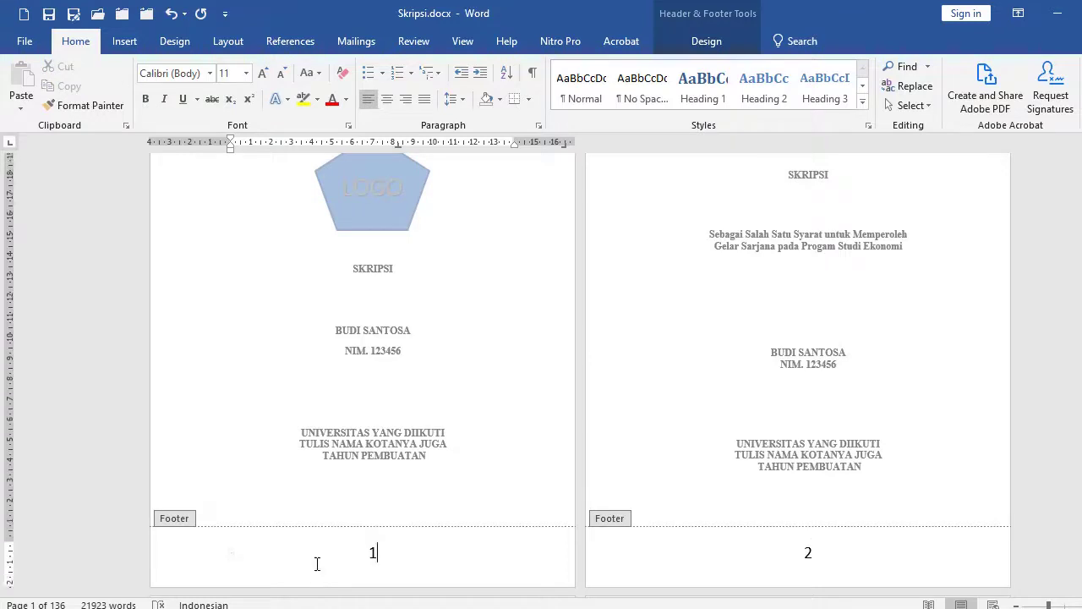
{"action": "key", "text": "Down"}
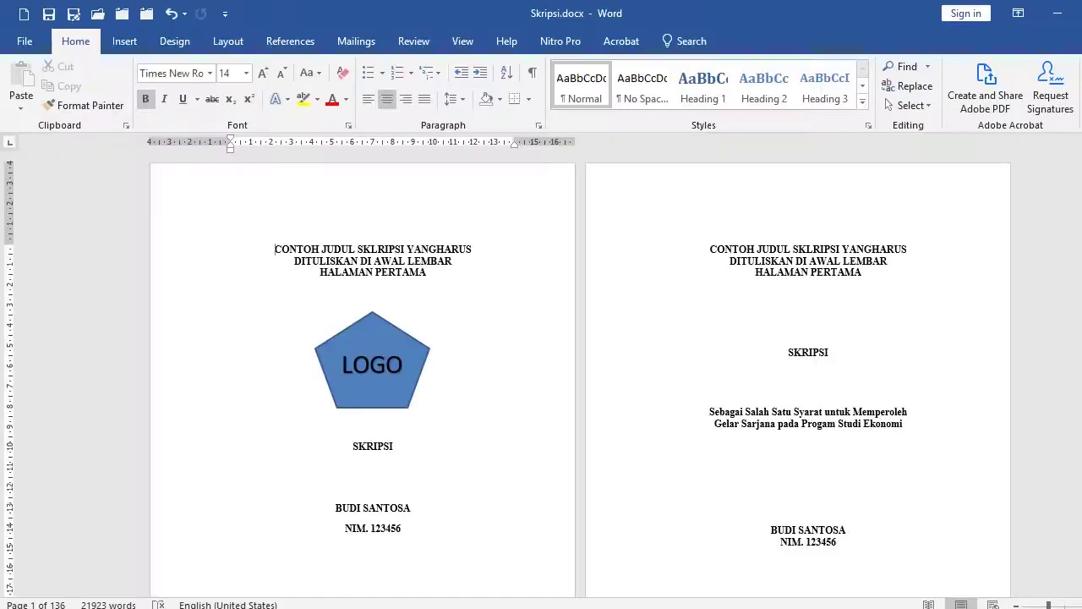
- Scroll down to the footers of pages 1 and 2 showing the numbers 1 and 2
{"action": "scroll", "coordinate": [491, 407], "scroll_direction": "down", "scroll_amount": 2}
{"action": "scroll", "coordinate": [492, 408], "scroll_direction": "down", "scroll_amount": 2}
{"action": "scroll", "coordinate": [492, 408], "scroll_direction": "down", "scroll_amount": 2}
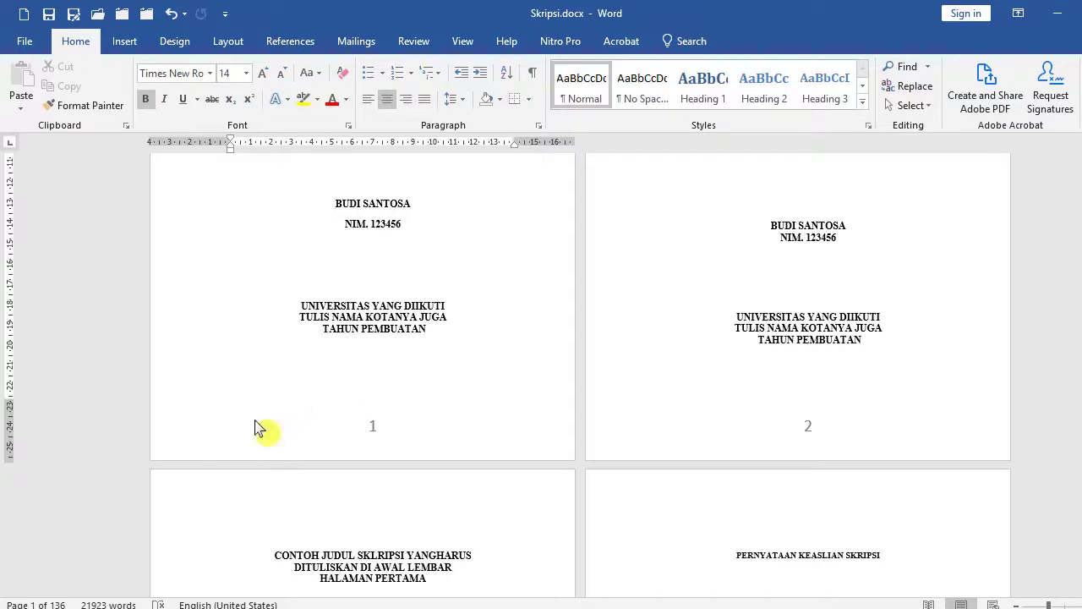
- Change Skripsi.docx's page number format to i, ii, iii in Format Page Numbers
{"action": "double_click", "coordinate": [175, 446]}
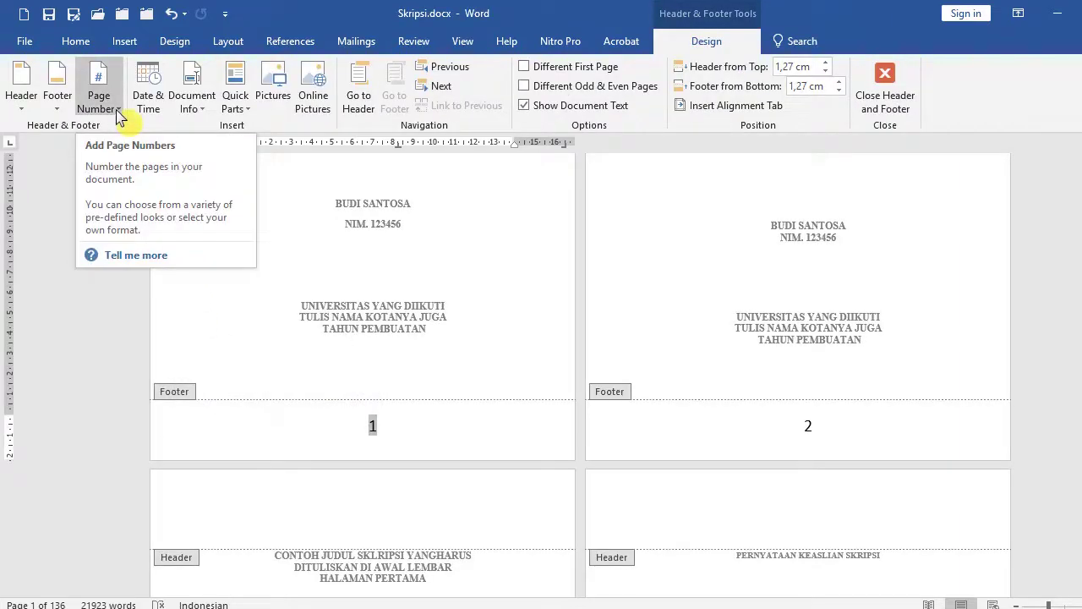
{"action": "left_click", "coordinate": [118, 117]}
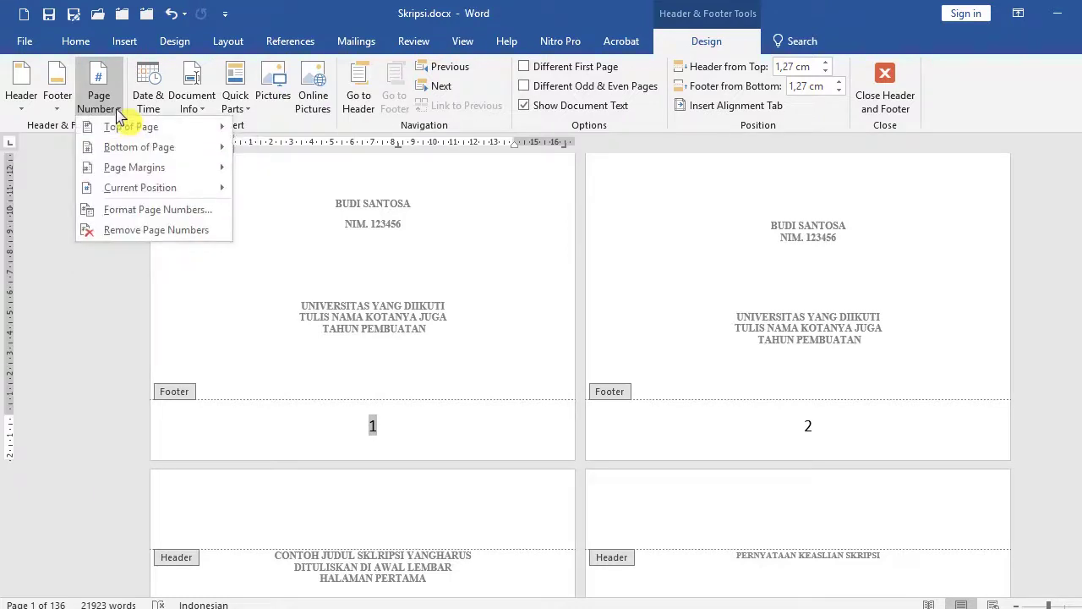
{"action": "left_click", "coordinate": [141, 211]}
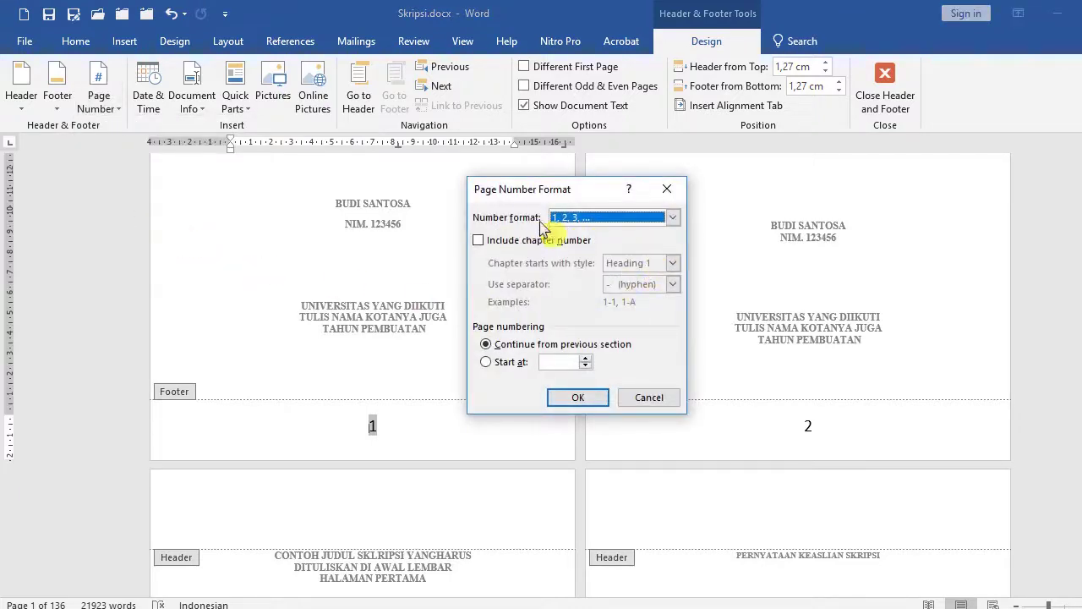
{"action": "left_click", "coordinate": [674, 219]}
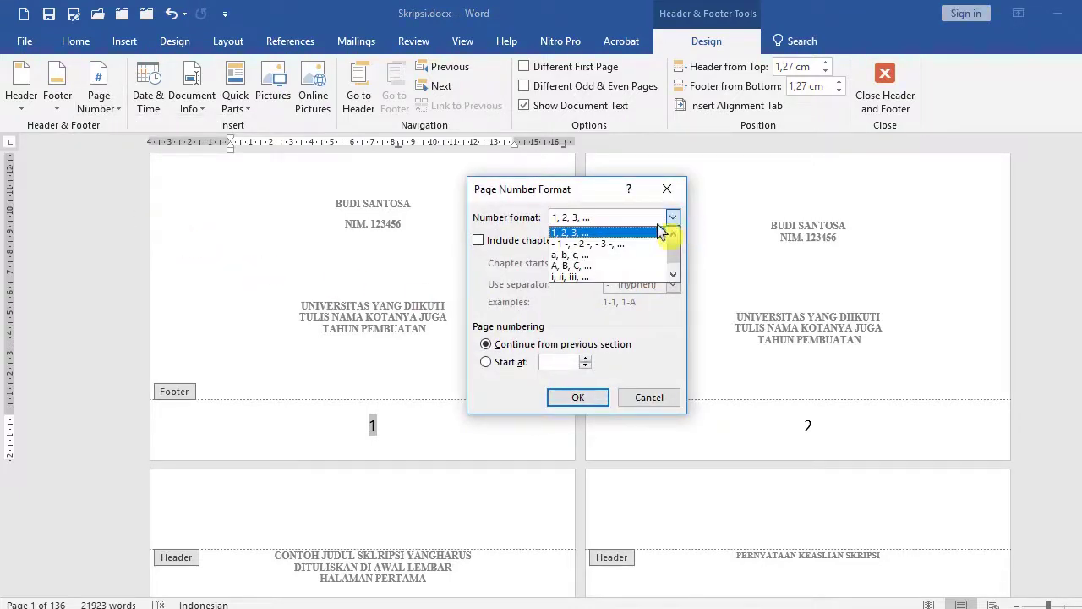
{"action": "left_click", "coordinate": [583, 278]}
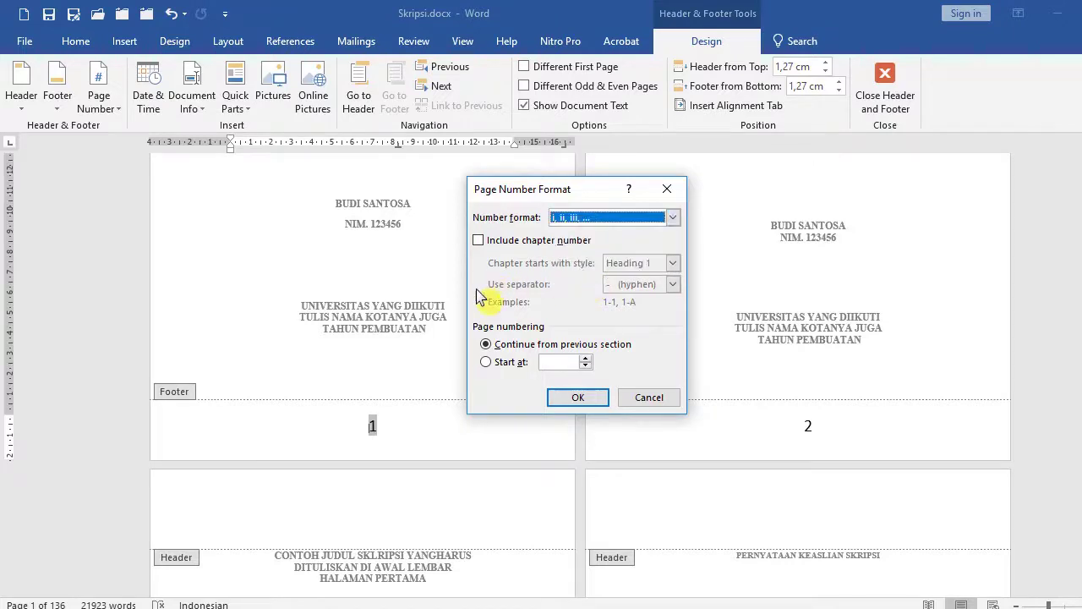
{"action": "left_click", "coordinate": [578, 398]}
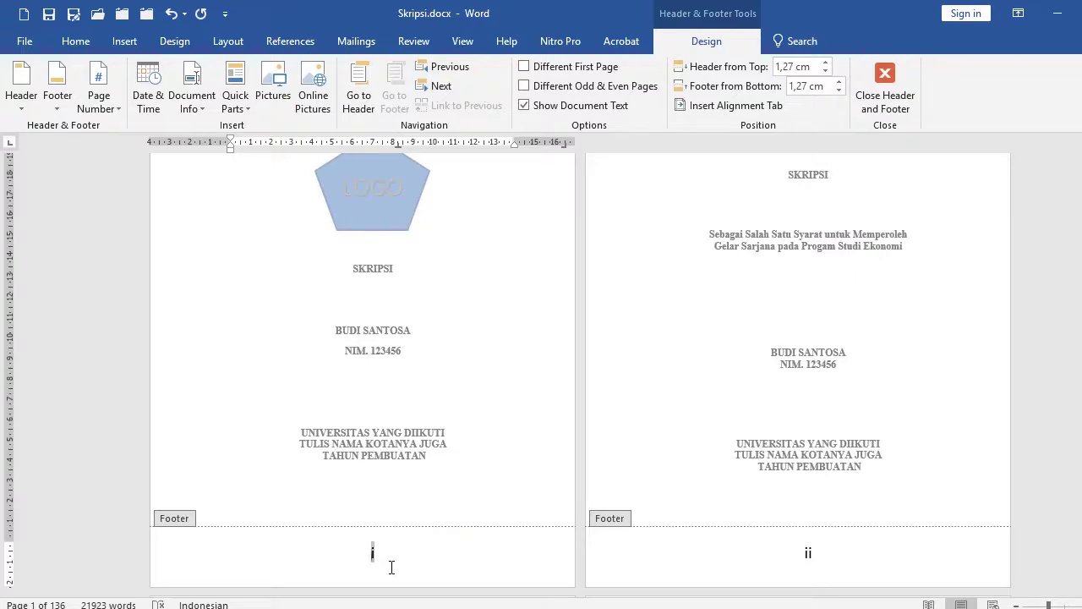
{"action": "scroll", "coordinate": [414, 404], "scroll_direction": "up", "scroll_amount": 2}
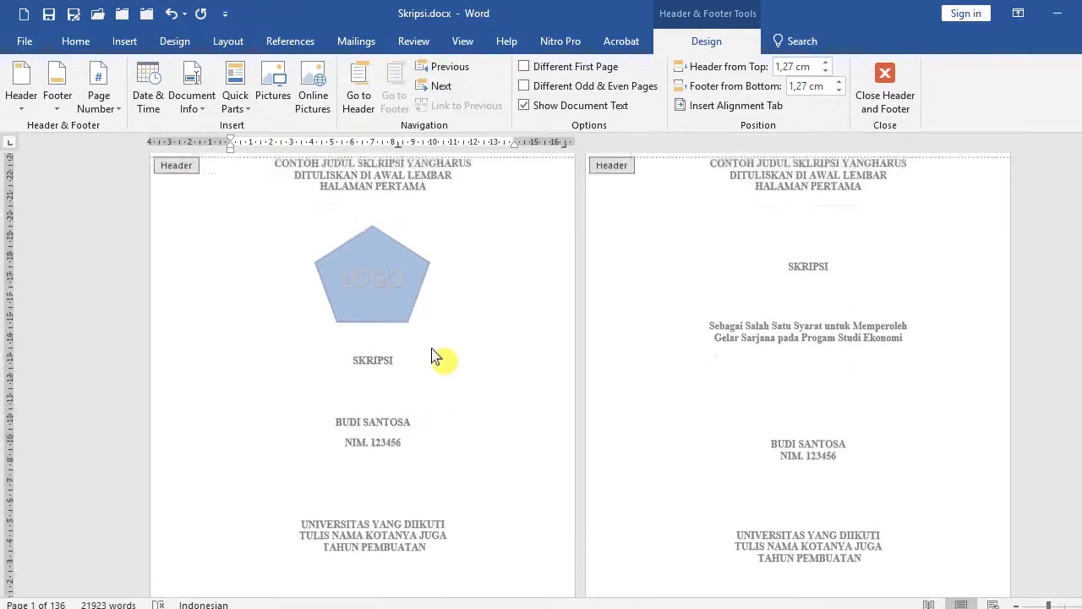
{"action": "scroll", "coordinate": [439, 355], "scroll_direction": "down", "scroll_amount": 3}
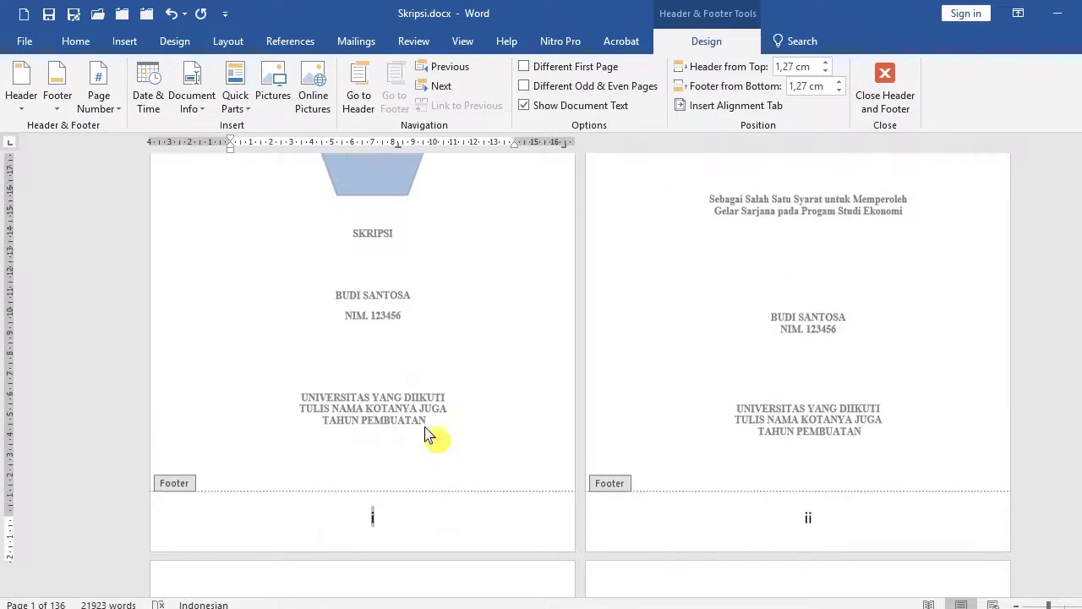
{"action": "scroll", "coordinate": [427, 435], "scroll_direction": "up", "scroll_amount": 1}
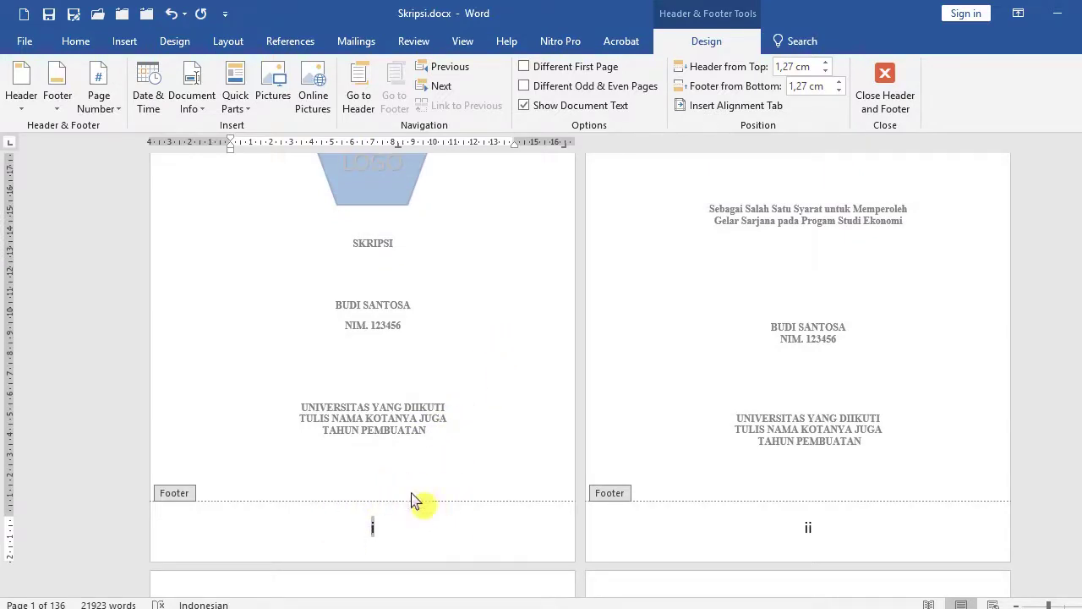
{"action": "left_click", "coordinate": [373, 529]}
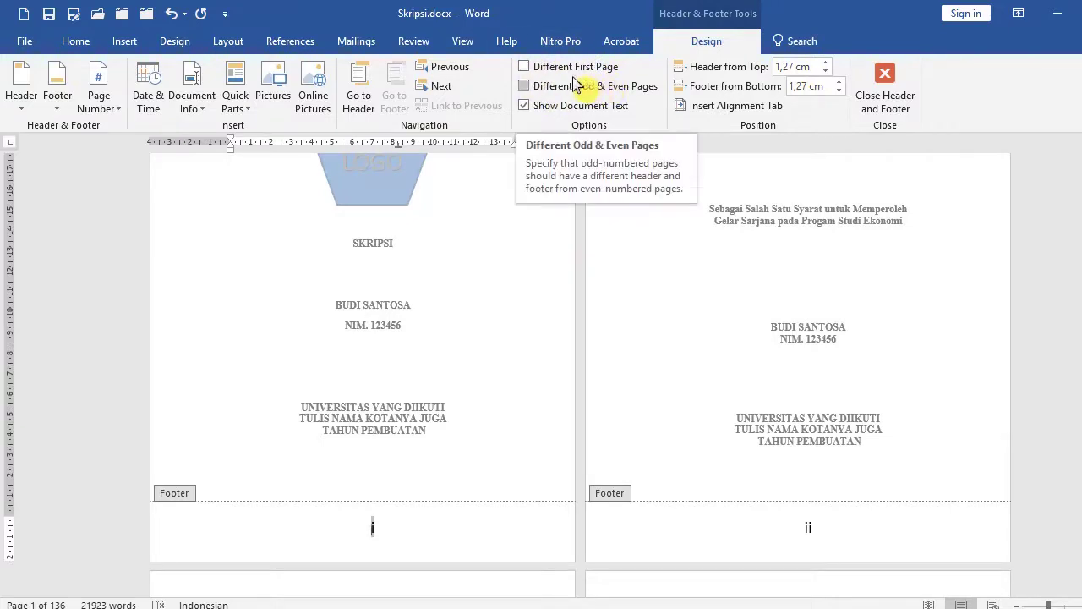
{"action": "left_click", "coordinate": [524, 68]}
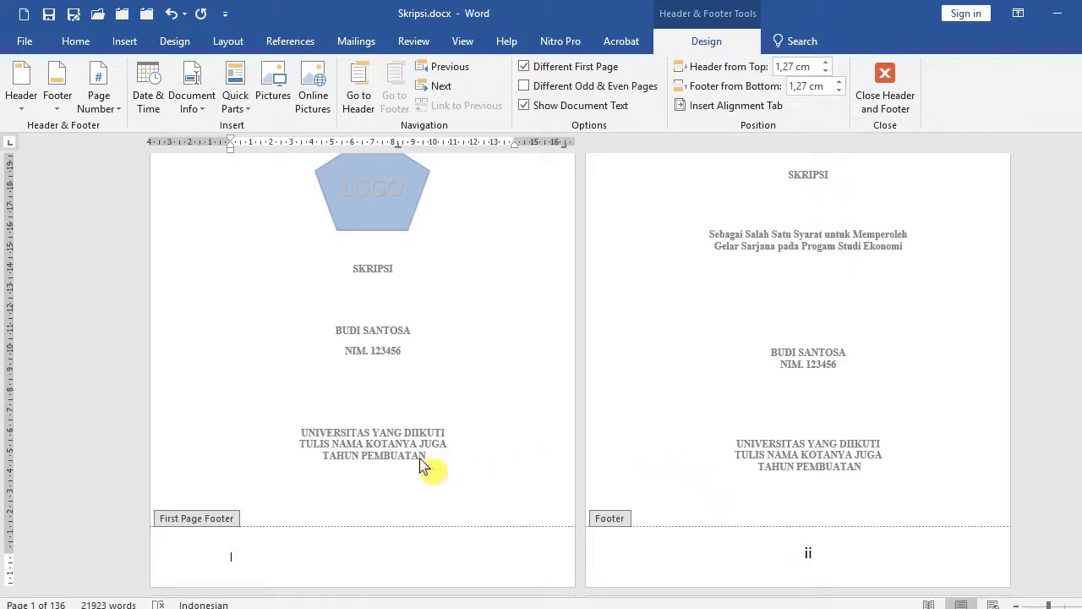
{"action": "left_click", "coordinate": [524, 67]}
{"action": "double_click", "coordinate": [401, 485]}
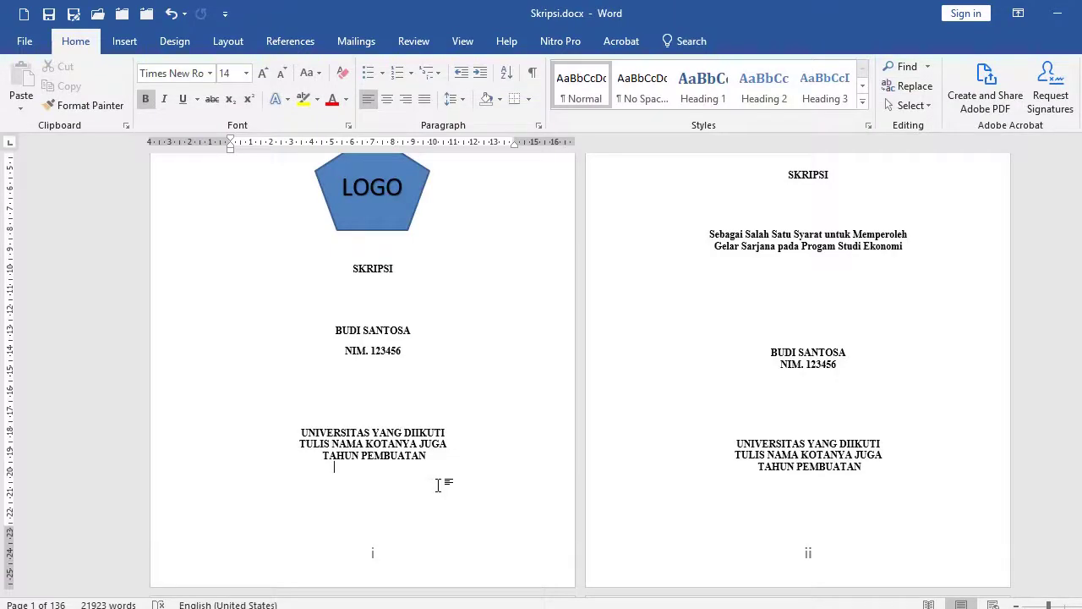
{"action": "scroll", "coordinate": [439, 484], "scroll_direction": "down", "scroll_amount": 1}
{"action": "scroll", "coordinate": [439, 485], "scroll_direction": "down", "scroll_amount": 2}
{"action": "scroll", "coordinate": [438, 484], "scroll_direction": "down", "scroll_amount": 3}
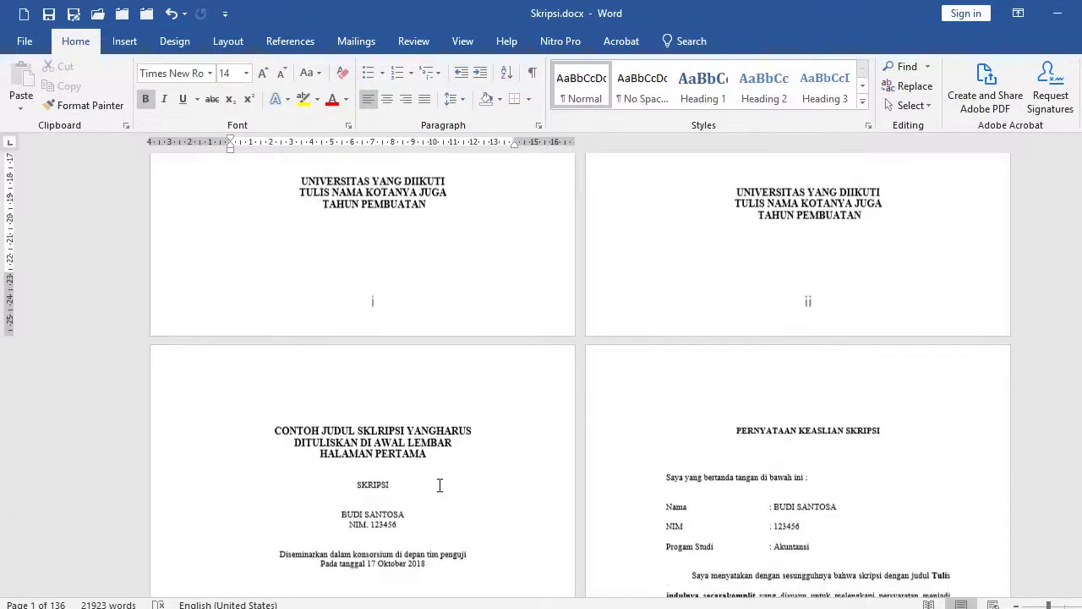
{"action": "scroll", "coordinate": [439, 485], "scroll_direction": "down", "scroll_amount": 4}
{"action": "scroll", "coordinate": [438, 484], "scroll_direction": "down", "scroll_amount": 5}
{"action": "scroll", "coordinate": [415, 507], "scroll_direction": "down", "scroll_amount": 2}
{"action": "scroll", "coordinate": [423, 512], "scroll_direction": "down", "scroll_amount": 4}
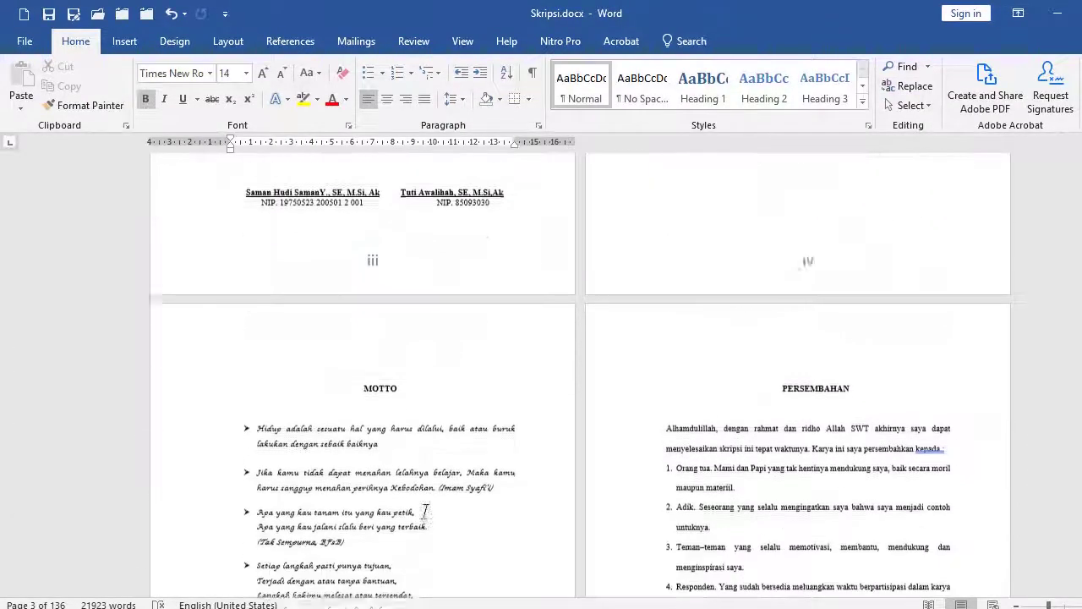
{"action": "scroll", "coordinate": [426, 513], "scroll_direction": "down", "scroll_amount": 2}
{"action": "scroll", "coordinate": [426, 512], "scroll_direction": "down", "scroll_amount": 3}
{"action": "scroll", "coordinate": [428, 513], "scroll_direction": "down", "scroll_amount": 1}
{"action": "scroll", "coordinate": [428, 512], "scroll_direction": "down", "scroll_amount": 3}
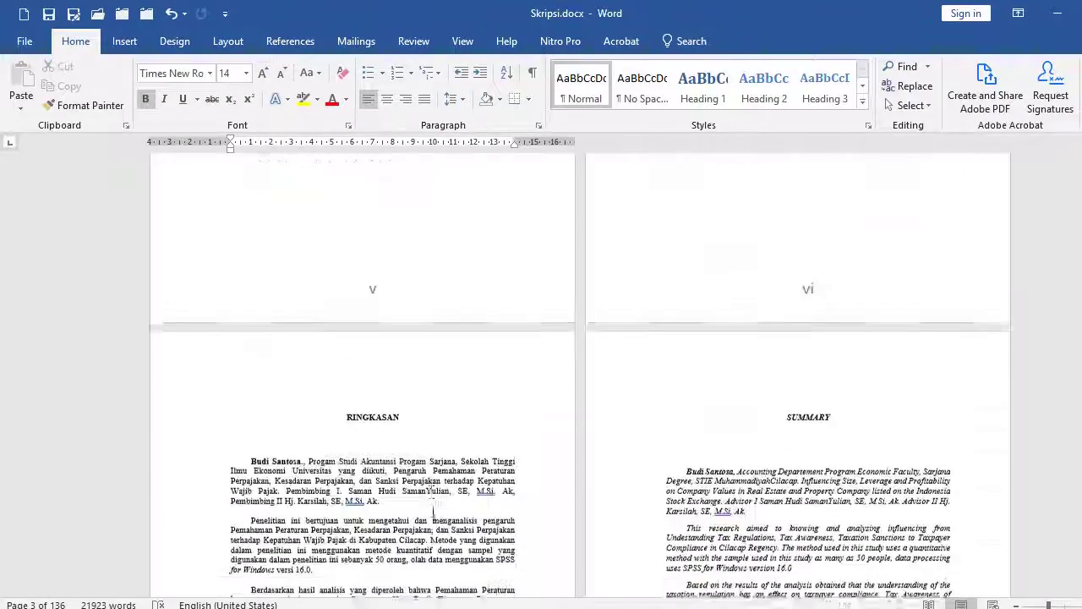
{"action": "scroll", "coordinate": [431, 514], "scroll_direction": "down", "scroll_amount": 1}
{"action": "scroll", "coordinate": [438, 516], "scroll_direction": "down", "scroll_amount": 3}
{"action": "scroll", "coordinate": [445, 524], "scroll_direction": "down", "scroll_amount": 2}
{"action": "scroll", "coordinate": [444, 524], "scroll_direction": "down", "scroll_amount": 3}
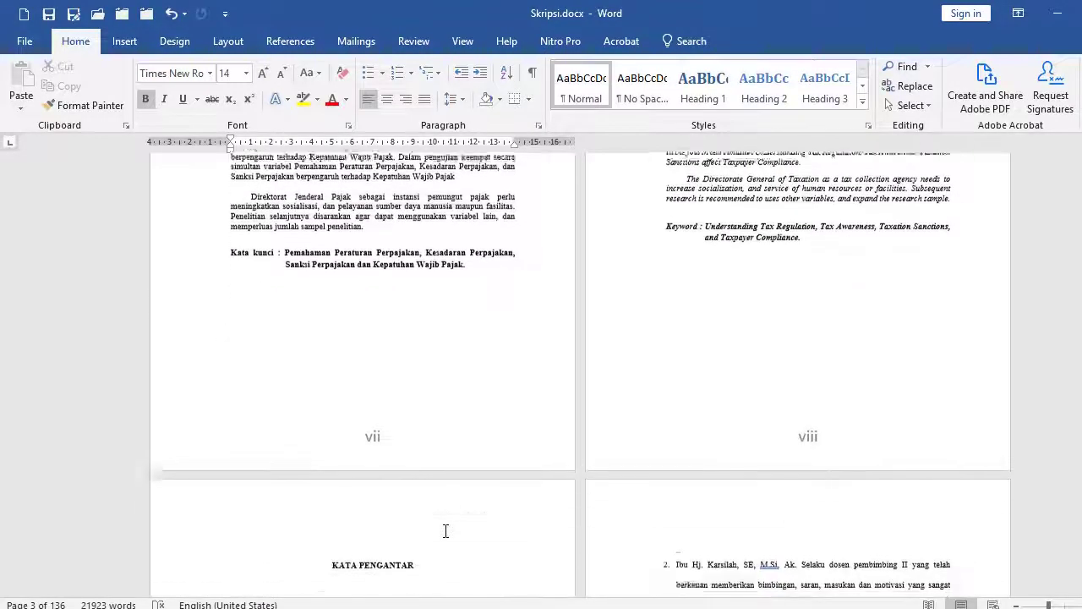
{"action": "scroll", "coordinate": [444, 530], "scroll_direction": "down", "scroll_amount": 2}
{"action": "scroll", "coordinate": [448, 533], "scroll_direction": "down", "scroll_amount": 3}
{"action": "scroll", "coordinate": [450, 533], "scroll_direction": "down", "scroll_amount": 5}
{"action": "scroll", "coordinate": [451, 532], "scroll_direction": "down", "scroll_amount": 3}
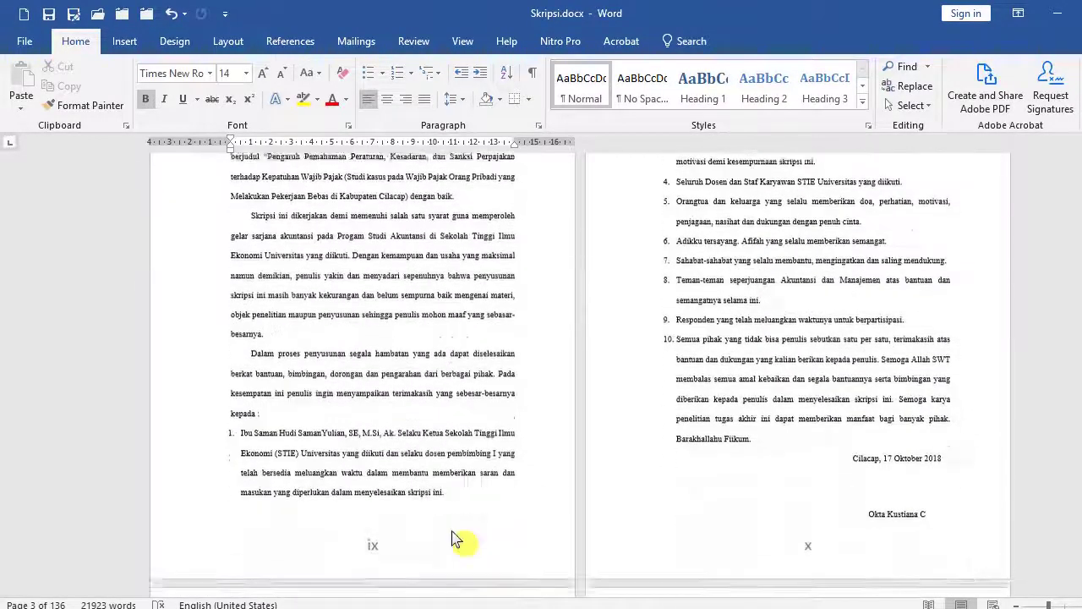
{"action": "scroll", "coordinate": [453, 531], "scroll_direction": "down", "scroll_amount": 2}
{"action": "scroll", "coordinate": [453, 531], "scroll_direction": "down", "scroll_amount": 5}
{"action": "scroll", "coordinate": [453, 531], "scroll_direction": "down", "scroll_amount": 2}
{"action": "scroll", "coordinate": [453, 531], "scroll_direction": "down", "scroll_amount": 3}
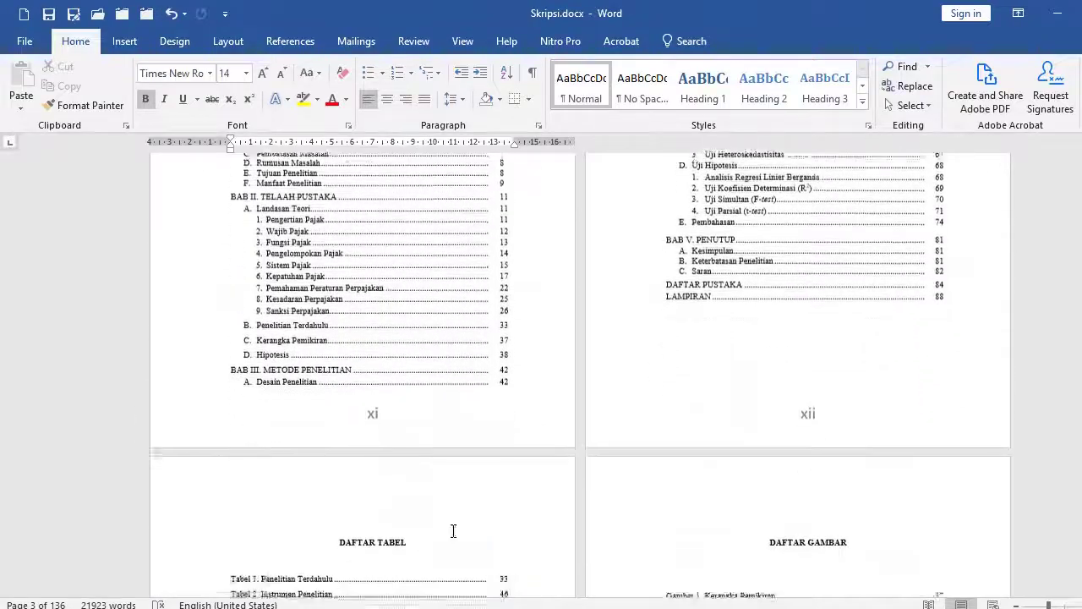
{"action": "scroll", "coordinate": [454, 531], "scroll_direction": "down", "scroll_amount": 2}
{"action": "scroll", "coordinate": [453, 531], "scroll_direction": "down", "scroll_amount": 5}
{"action": "scroll", "coordinate": [455, 532], "scroll_direction": "down", "scroll_amount": 6}
{"action": "scroll", "coordinate": [457, 533], "scroll_direction": "down", "scroll_amount": 7}
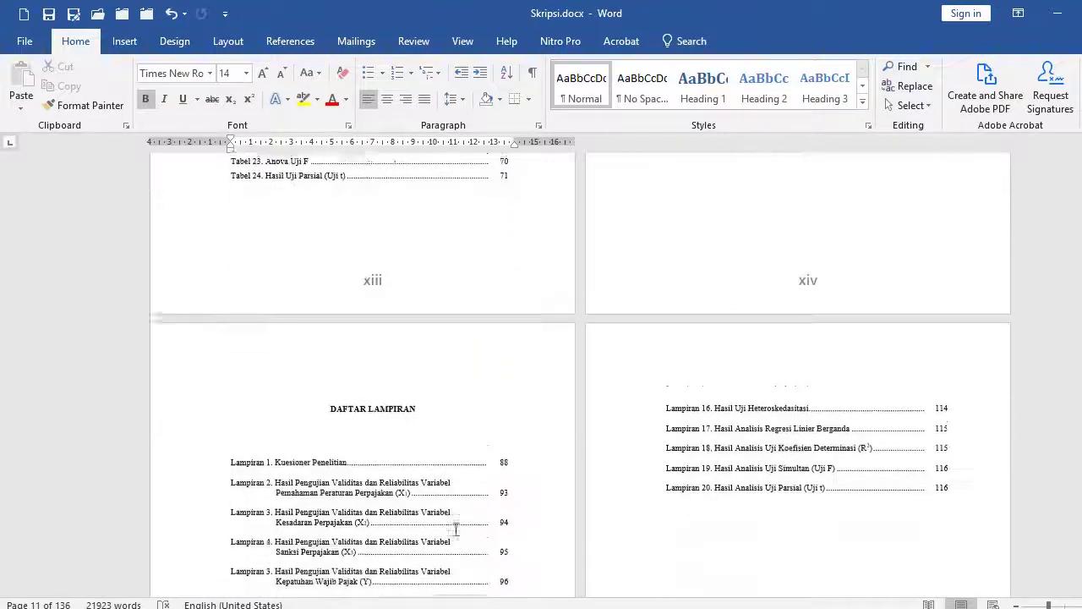
{"action": "scroll", "coordinate": [457, 528], "scroll_direction": "down", "scroll_amount": 2}
{"action": "scroll", "coordinate": [455, 527], "scroll_direction": "down", "scroll_amount": 5}
{"action": "scroll", "coordinate": [456, 524], "scroll_direction": "down", "scroll_amount": 4}
{"action": "scroll", "coordinate": [456, 524], "scroll_direction": "down", "scroll_amount": 6}
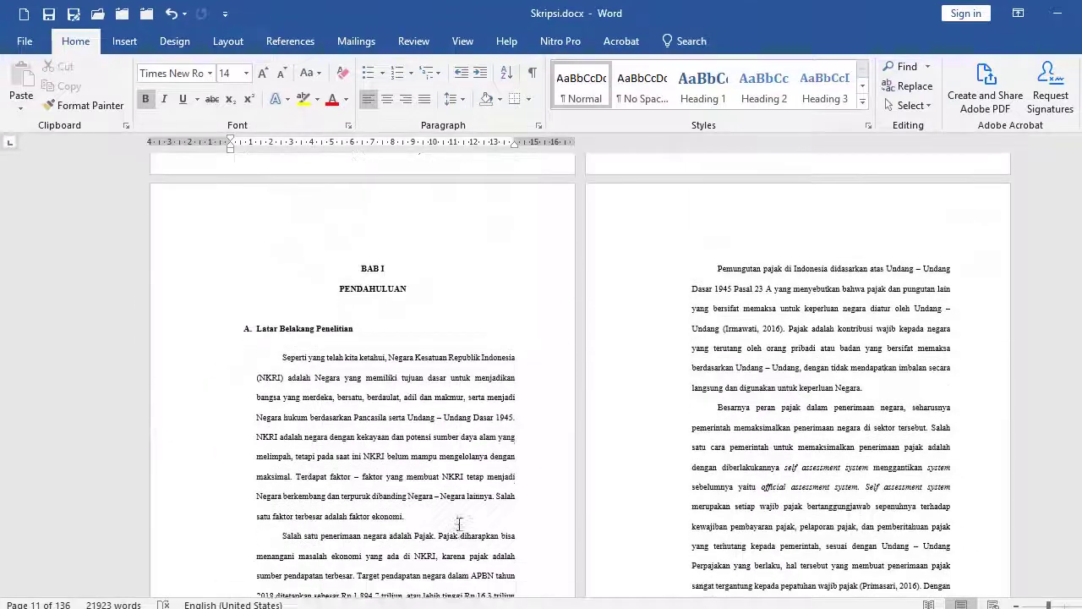
{"action": "left_click", "coordinate": [345, 265]}
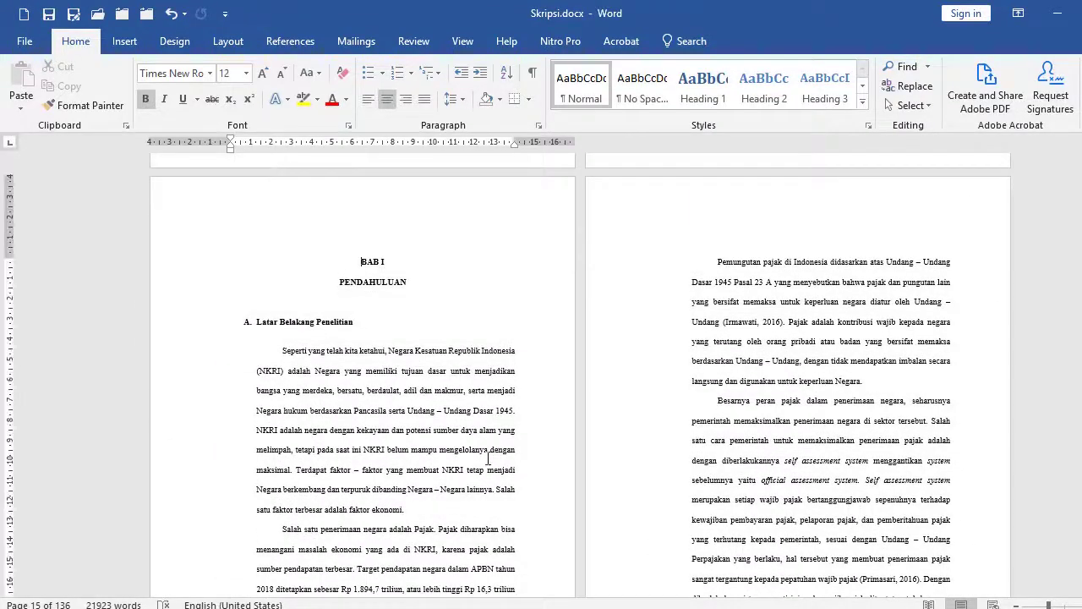
{"action": "scroll", "coordinate": [498, 481], "scroll_direction": "up", "scroll_amount": 1}
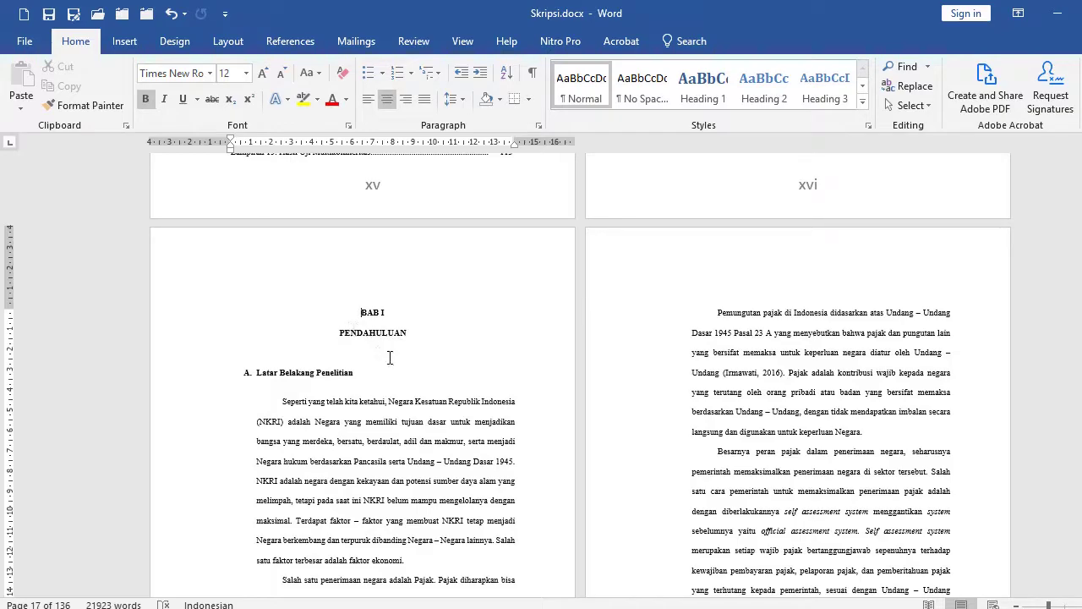
{"action": "scroll", "coordinate": [393, 360], "scroll_direction": "down", "scroll_amount": 5}
{"action": "scroll", "coordinate": [405, 474], "scroll_direction": "down", "scroll_amount": 2}
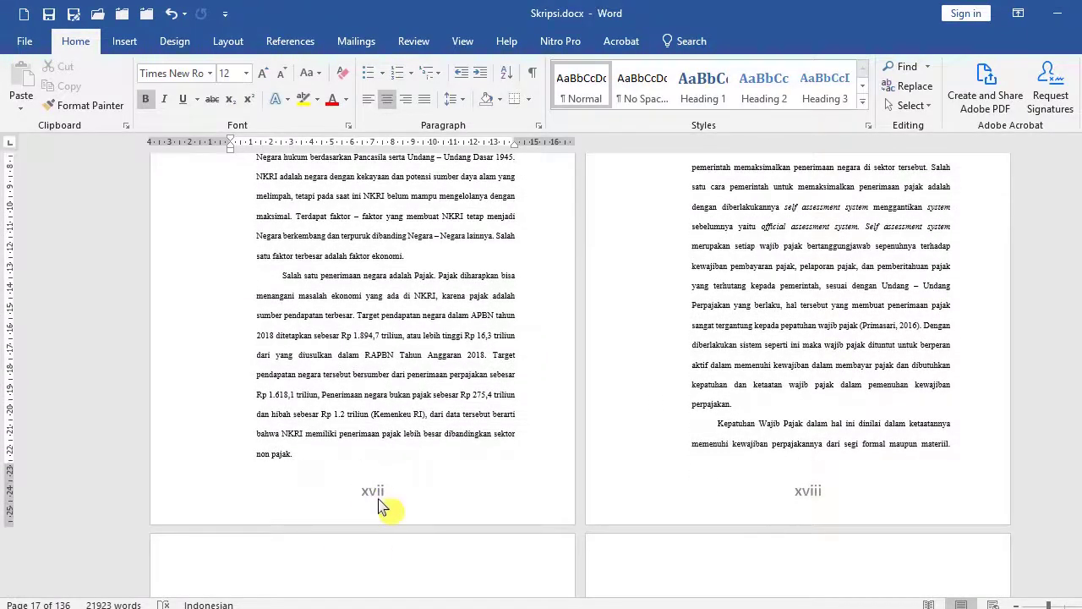
{"action": "scroll", "coordinate": [411, 515], "scroll_direction": "down", "scroll_amount": 1}
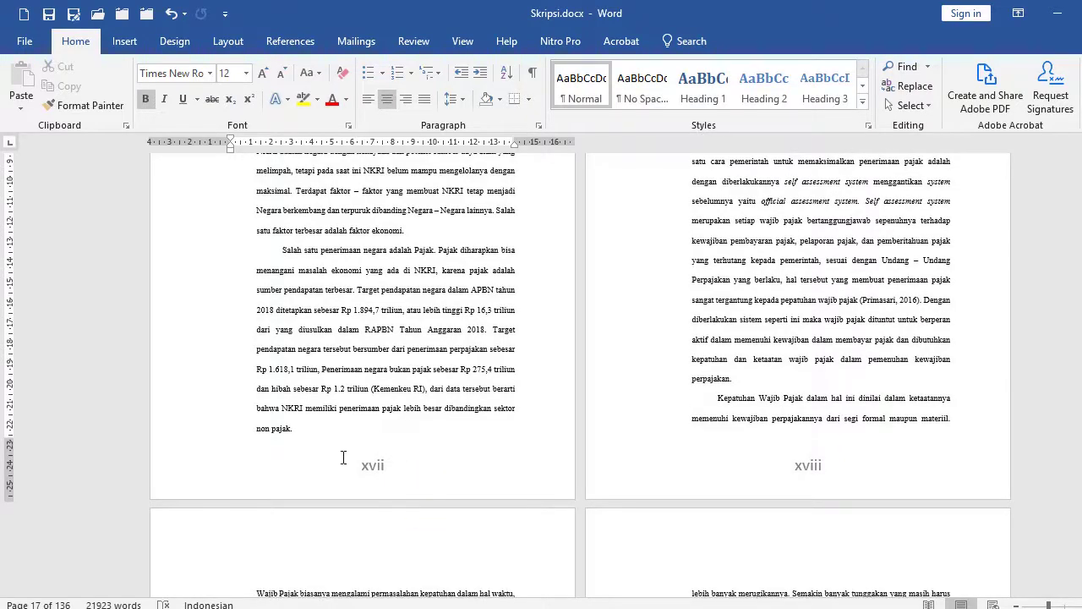
{"action": "scroll", "coordinate": [414, 474], "scroll_direction": "up", "scroll_amount": 4}
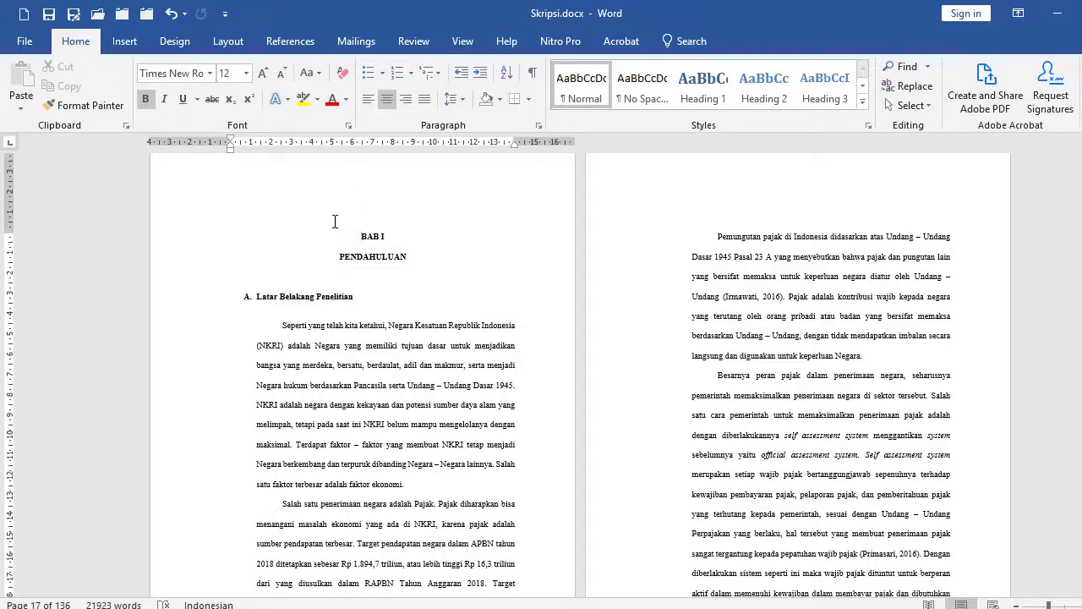
- Apply the Layout Page Setup to 'This point forward', creating a new section at BAB I
{"action": "left_click", "coordinate": [222, 44]}
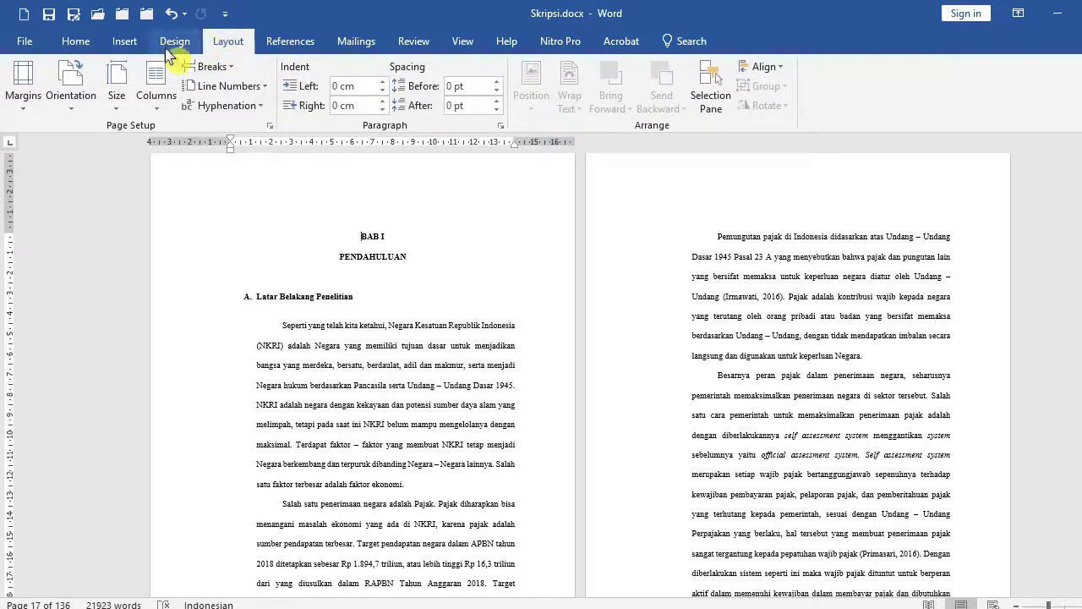
{"action": "left_click", "coordinate": [269, 127]}
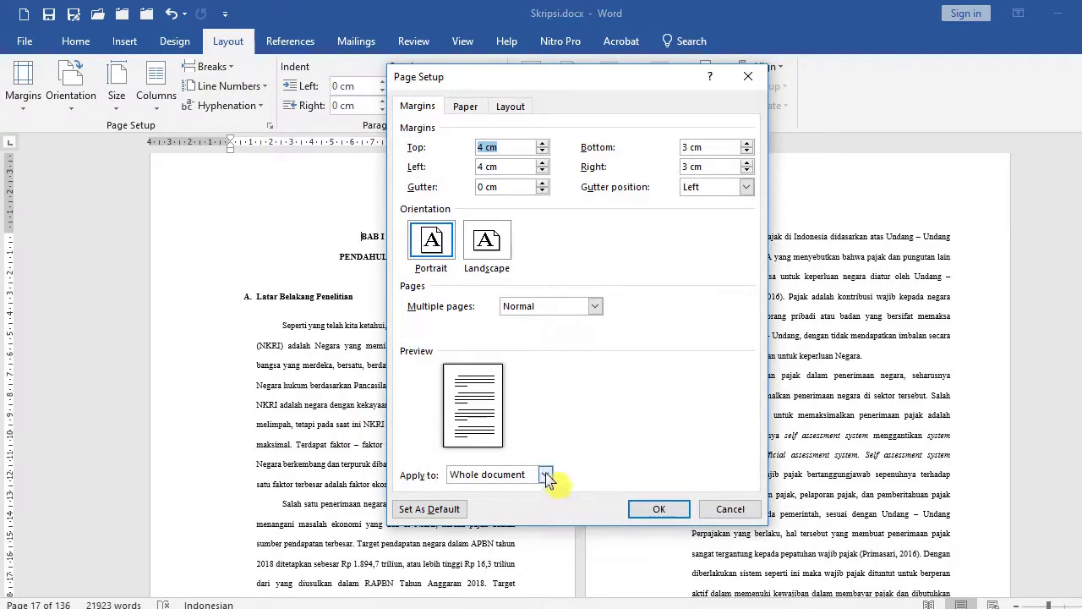
{"action": "left_click", "coordinate": [545, 475]}
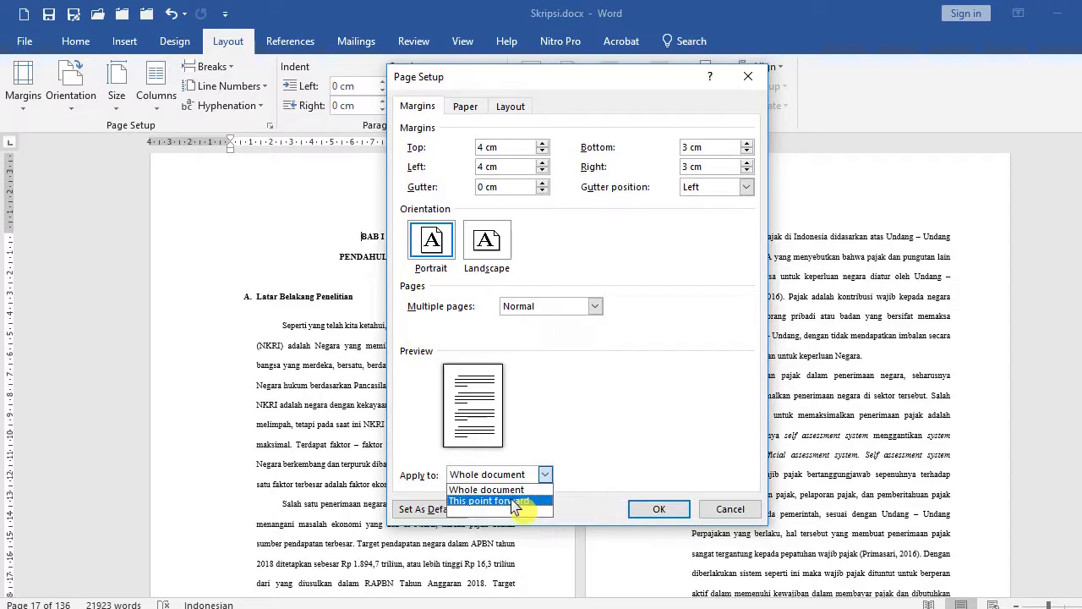
{"action": "left_click", "coordinate": [515, 502]}
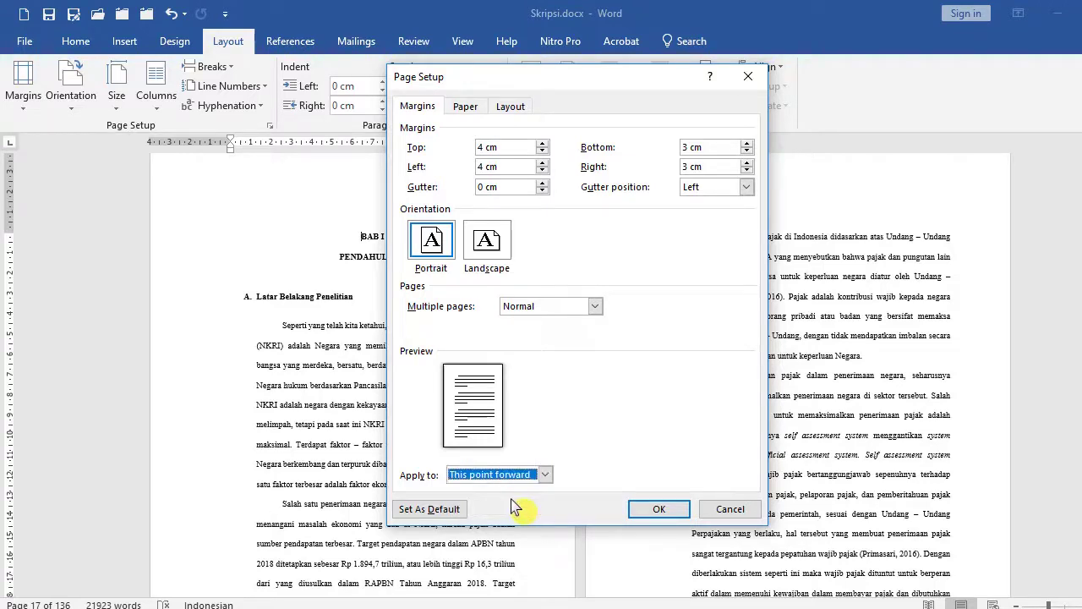
{"action": "left_click", "coordinate": [657, 510]}
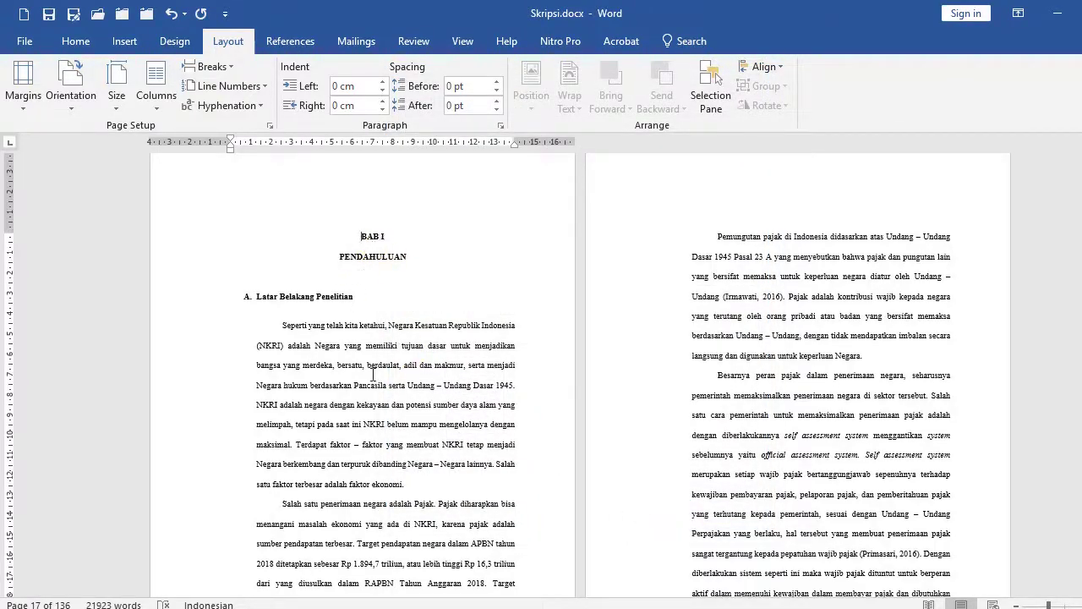
- Scroll to the bottom of page xvii and open the Section 2 footer for editing
{"action": "scroll", "coordinate": [378, 384], "scroll_direction": "down", "scroll_amount": 3}
{"action": "scroll", "coordinate": [385, 411], "scroll_direction": "up", "scroll_amount": 1}
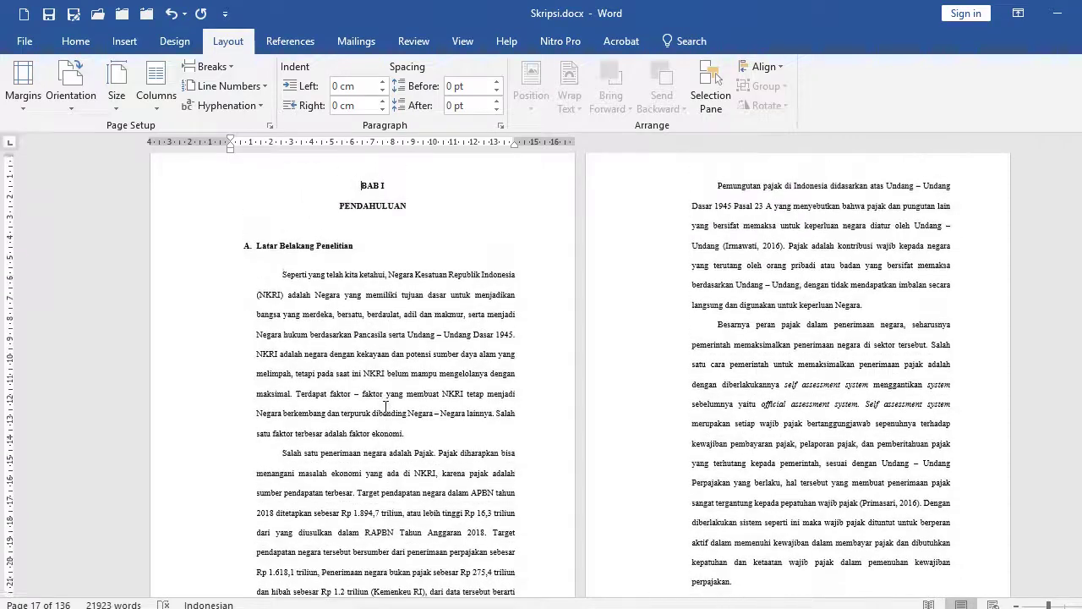
{"action": "scroll", "coordinate": [389, 423], "scroll_direction": "down", "scroll_amount": 3}
{"action": "scroll", "coordinate": [396, 443], "scroll_direction": "down", "scroll_amount": 2}
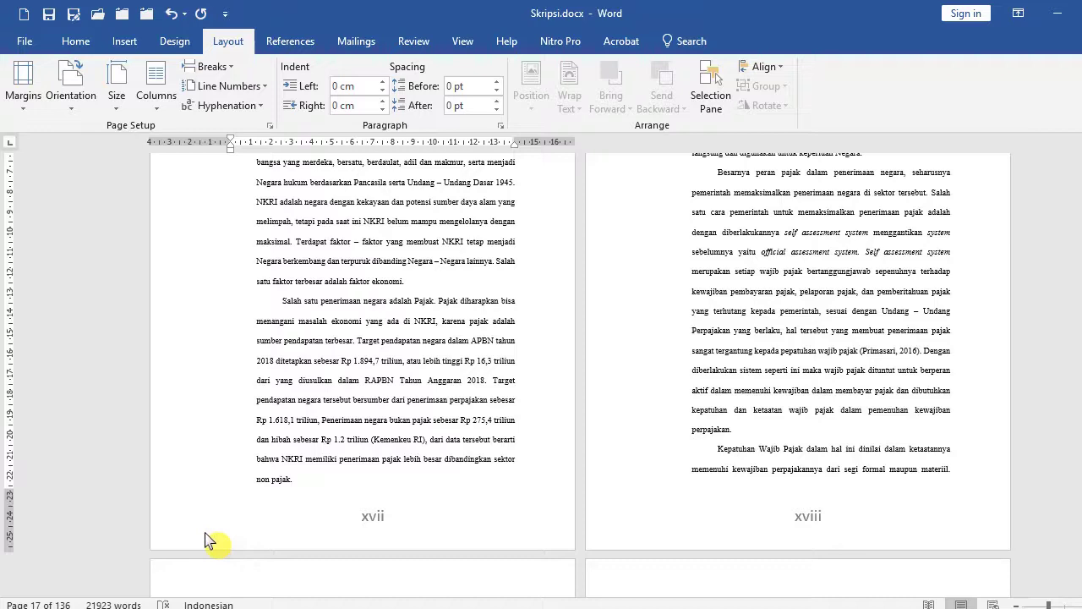
{"action": "double_click", "coordinate": [210, 541]}
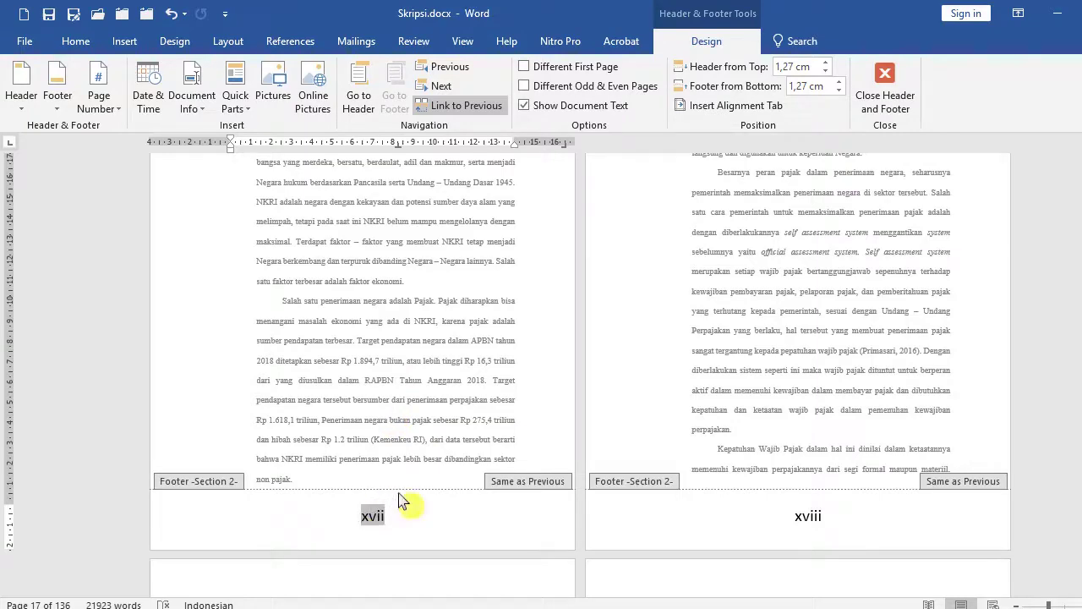
{"action": "scroll", "coordinate": [406, 473], "scroll_direction": "up", "scroll_amount": 5}
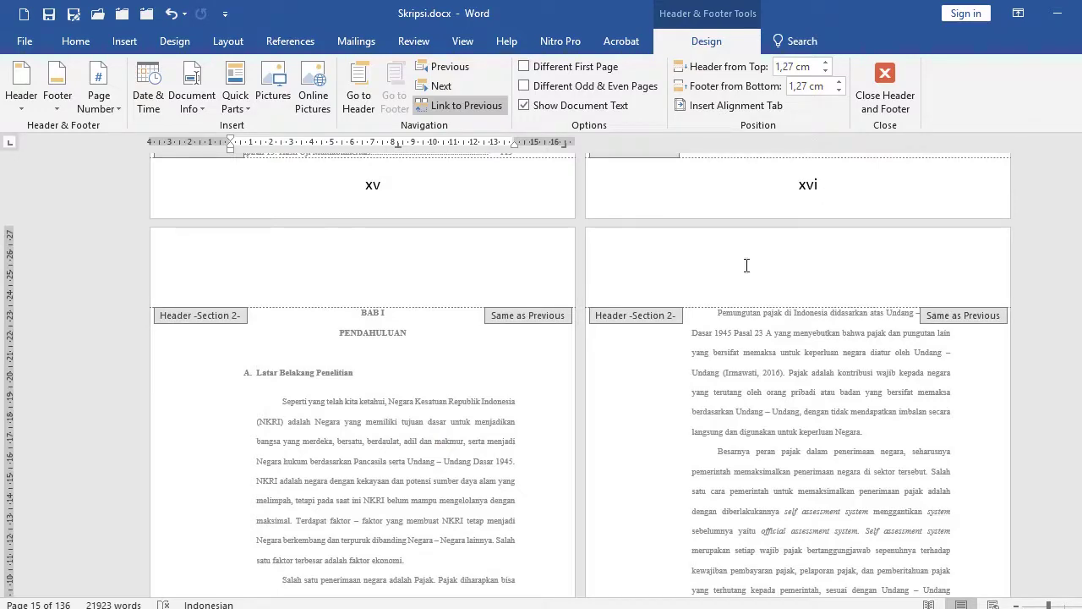
{"action": "scroll", "coordinate": [411, 414], "scroll_direction": "down", "scroll_amount": 1}
{"action": "scroll", "coordinate": [411, 507], "scroll_direction": "down", "scroll_amount": 4}
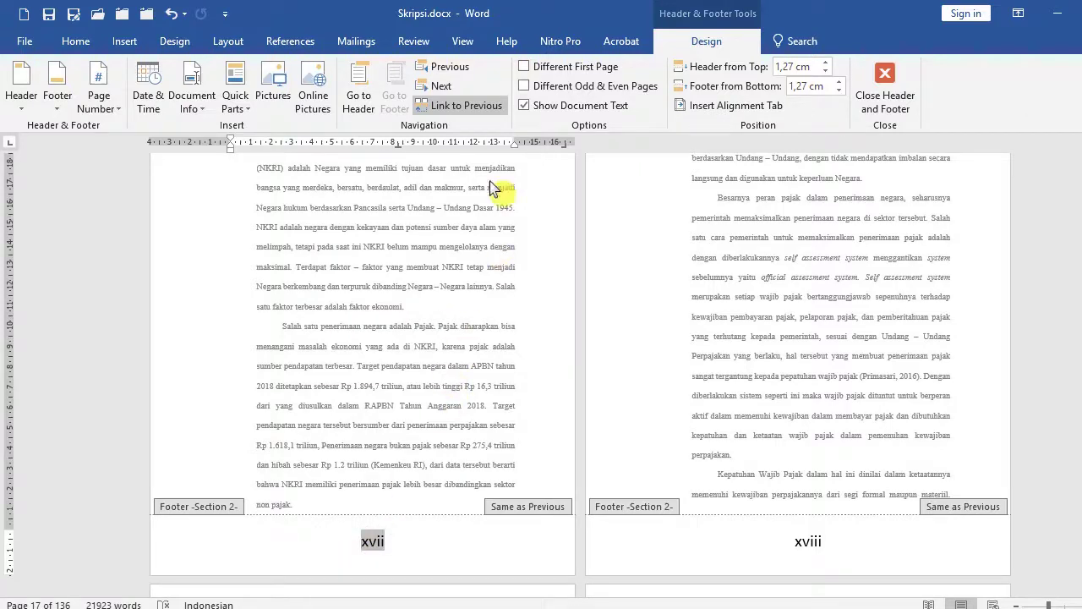
- Unlink BAB I's footer from the front matter and number it 1, 2, 3 starting at 1
{"action": "left_click", "coordinate": [470, 107]}
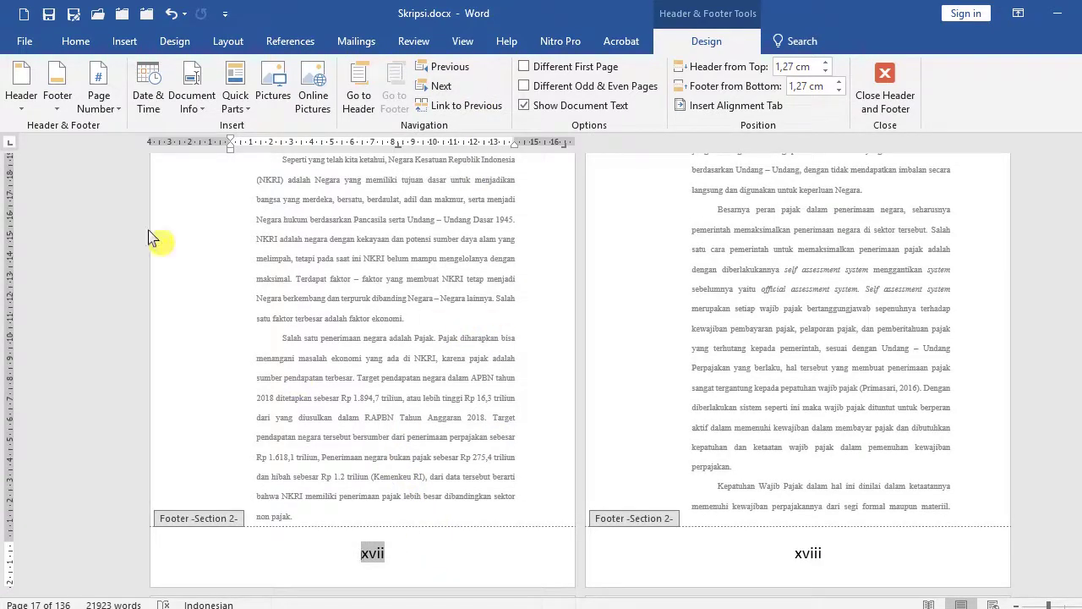
{"action": "left_click", "coordinate": [118, 118]}
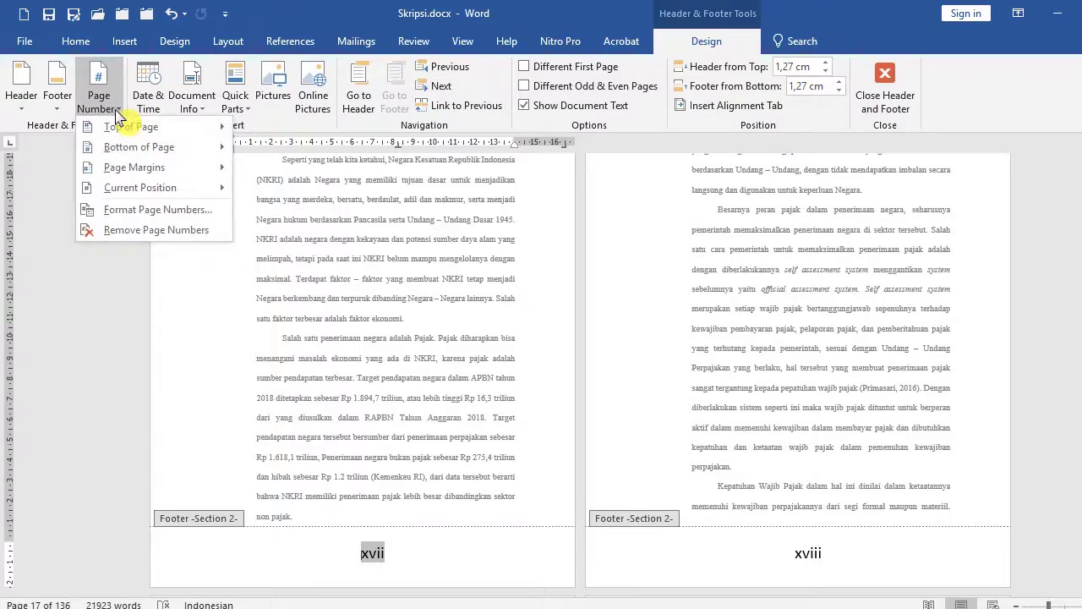
{"action": "left_click", "coordinate": [140, 212]}
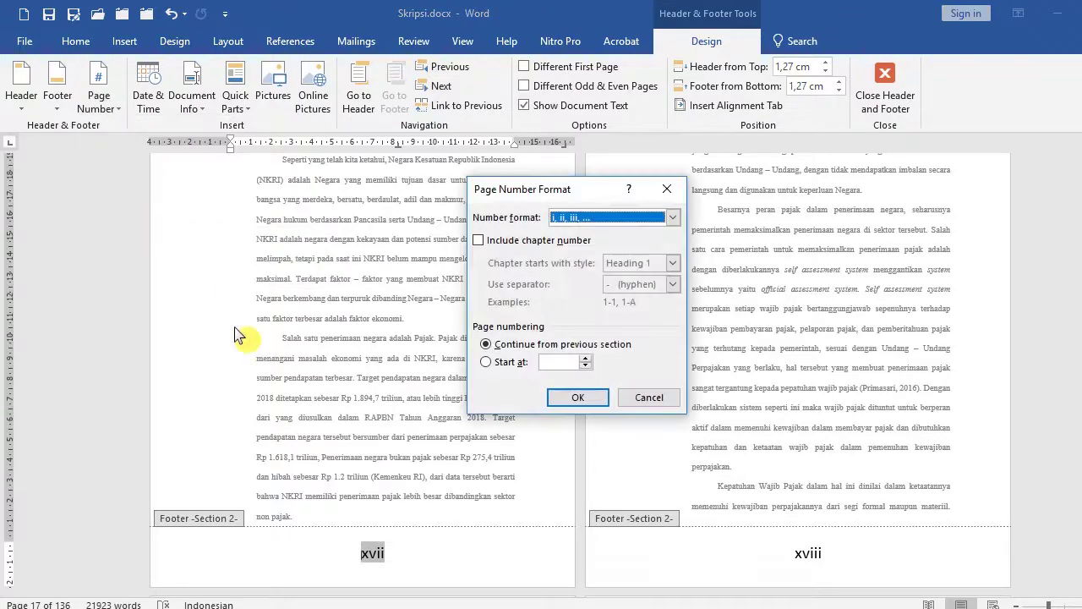
{"action": "left_click", "coordinate": [674, 220]}
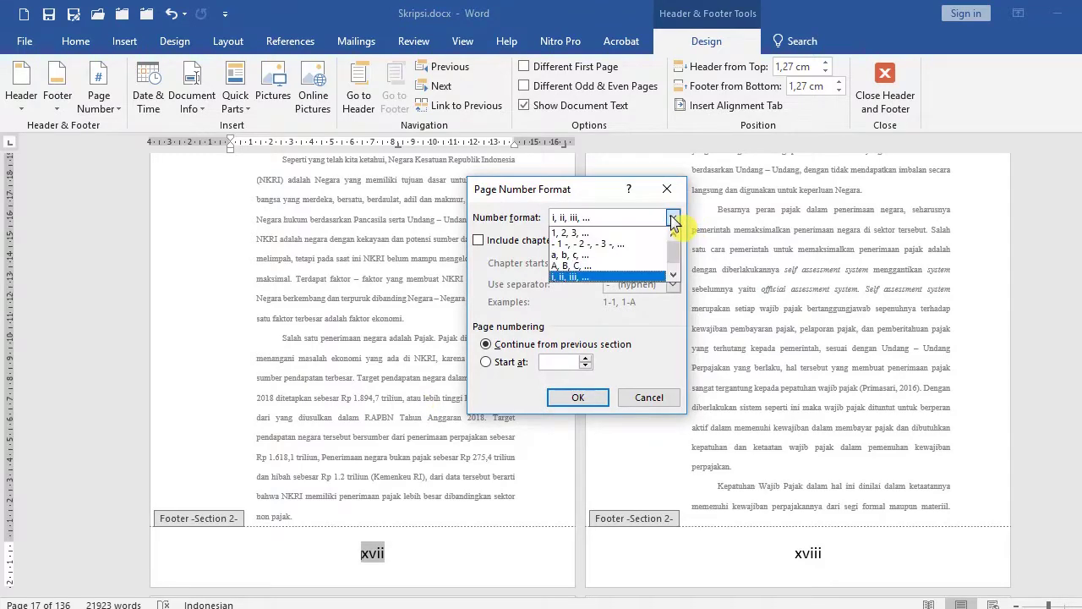
{"action": "left_click", "coordinate": [599, 234]}
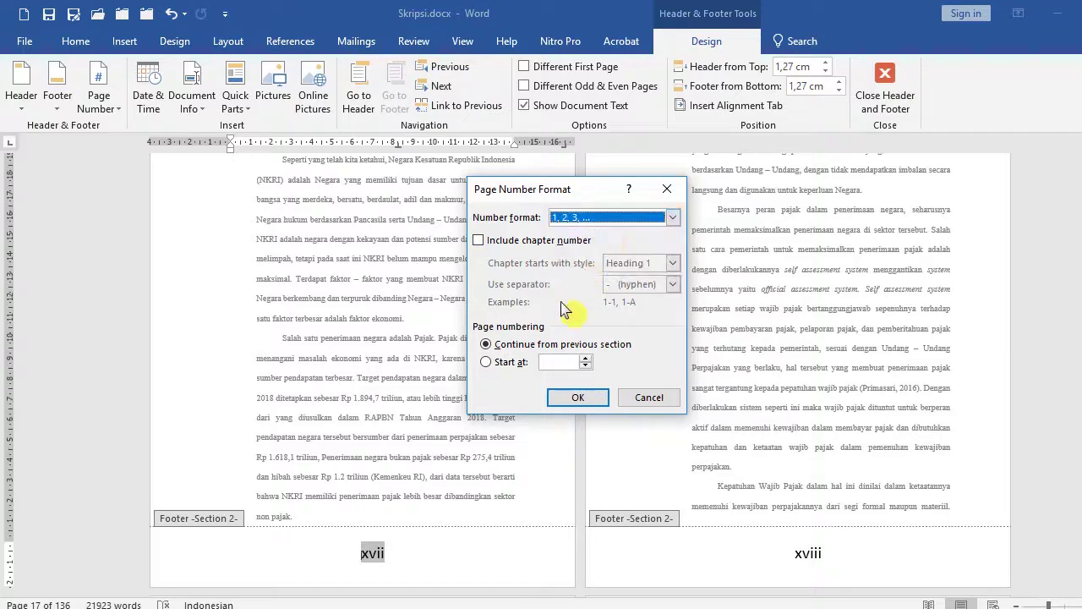
{"action": "left_click", "coordinate": [503, 364]}
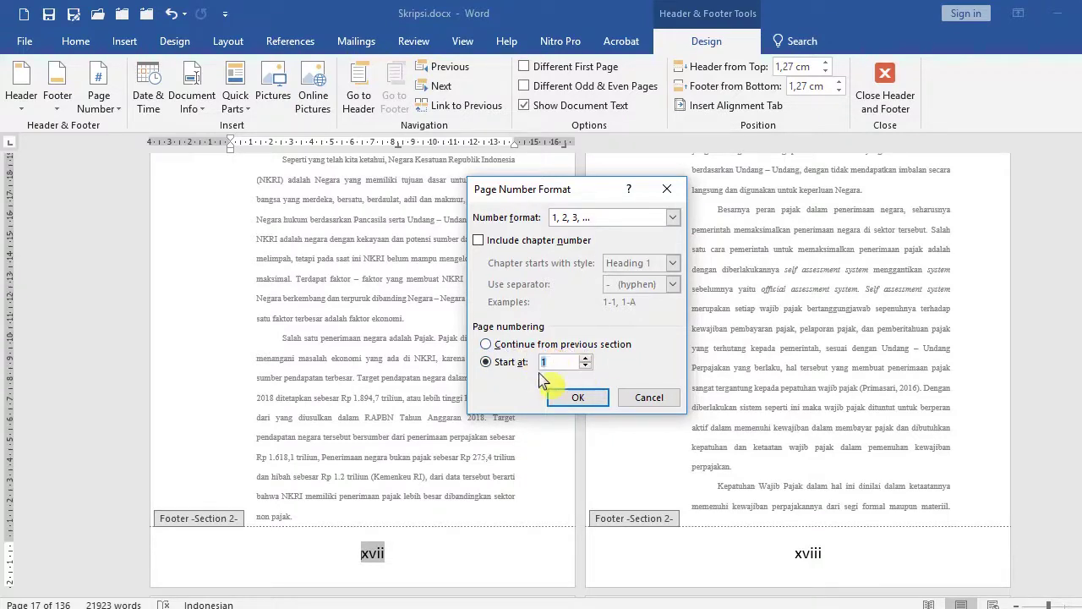
{"action": "left_click", "coordinate": [576, 399]}
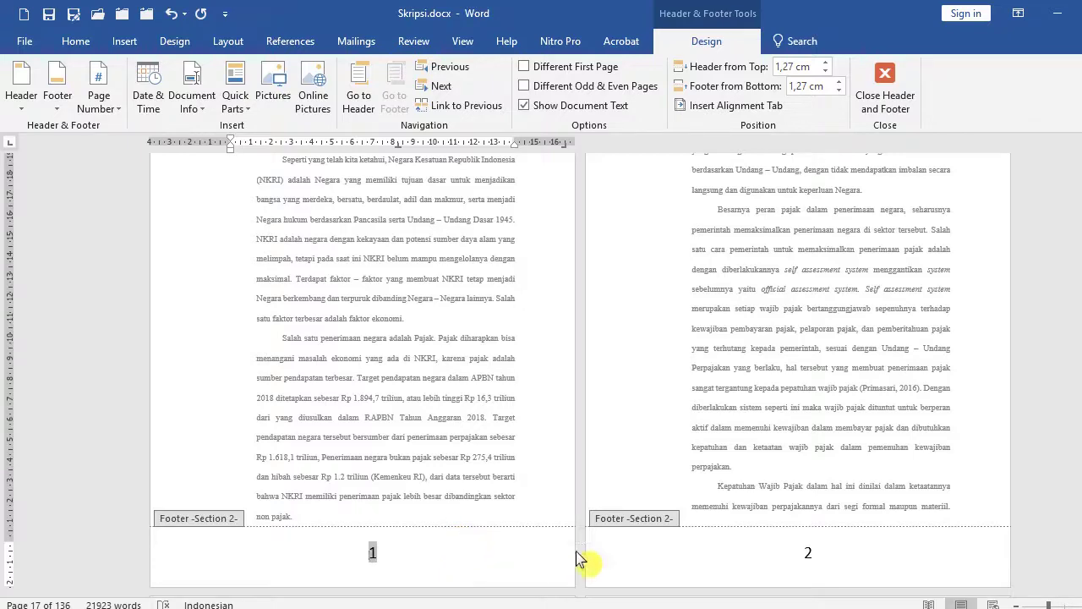
- Scroll through the chapter pages to check the numbering, then close footer editing
{"action": "scroll", "coordinate": [800, 554], "scroll_direction": "down", "scroll_amount": 1}
{"action": "scroll", "coordinate": [850, 555], "scroll_direction": "down", "scroll_amount": 2}
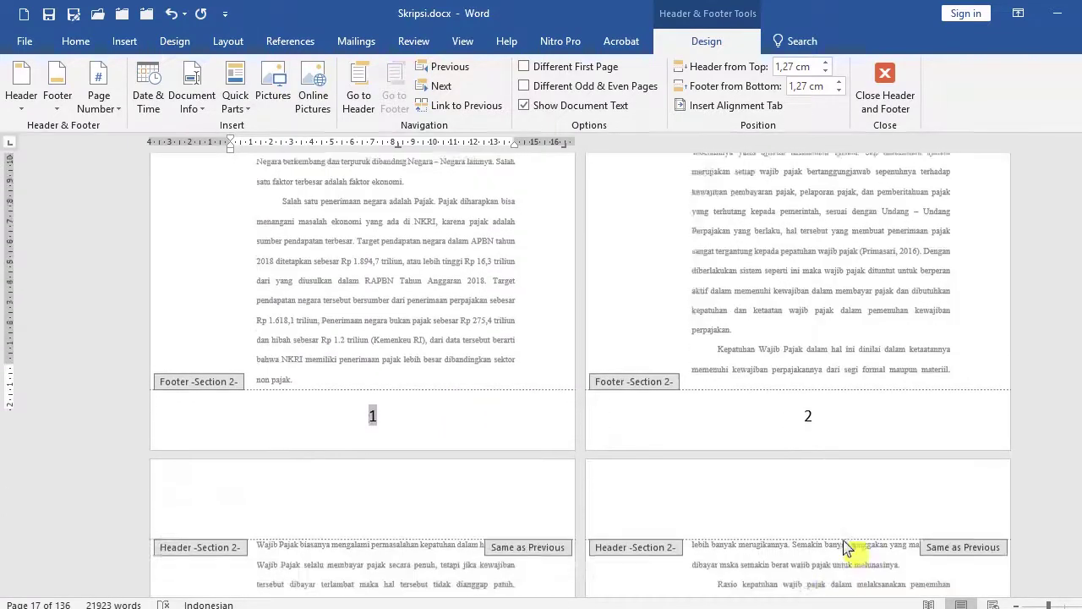
{"action": "scroll", "coordinate": [850, 555], "scroll_direction": "down", "scroll_amount": 3}
{"action": "scroll", "coordinate": [736, 583], "scroll_direction": "down", "scroll_amount": 2}
{"action": "scroll", "coordinate": [708, 545], "scroll_direction": "down", "scroll_amount": 5}
{"action": "scroll", "coordinate": [709, 546], "scroll_direction": "down", "scroll_amount": 1}
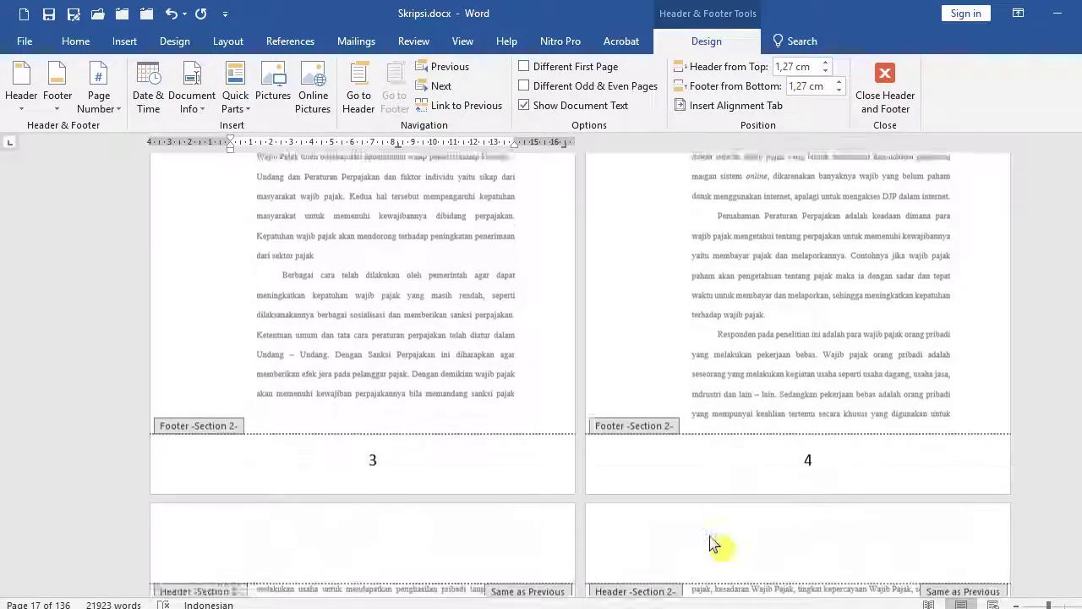
{"action": "scroll", "coordinate": [709, 545], "scroll_direction": "down", "scroll_amount": 3}
{"action": "scroll", "coordinate": [709, 545], "scroll_direction": "down", "scroll_amount": 1}
{"action": "scroll", "coordinate": [715, 548], "scroll_direction": "down", "scroll_amount": 5}
{"action": "scroll", "coordinate": [761, 550], "scroll_direction": "down", "scroll_amount": 3}
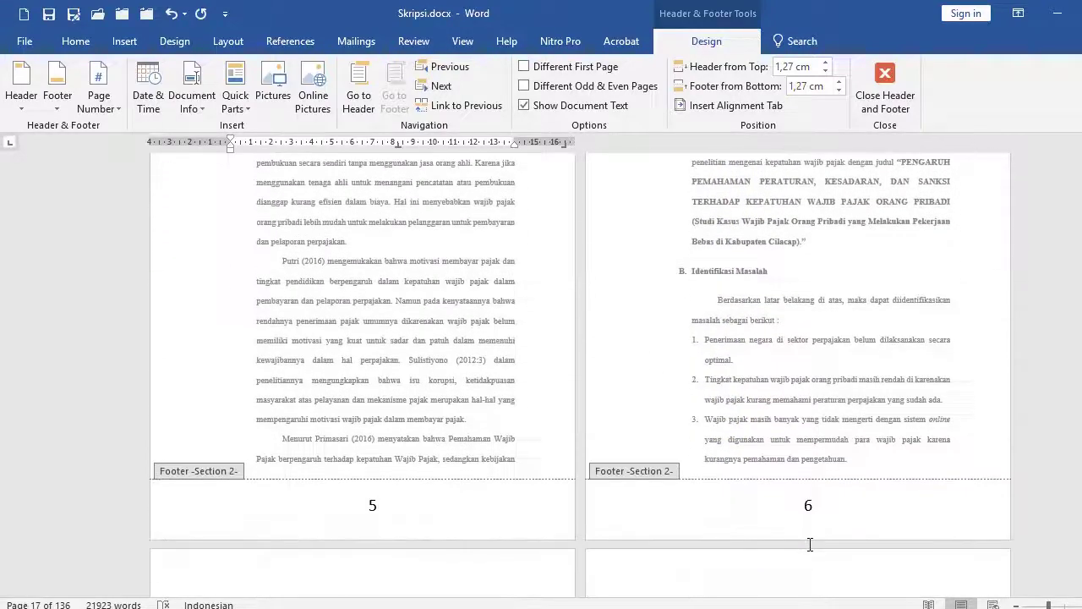
{"action": "scroll", "coordinate": [803, 549], "scroll_direction": "down", "scroll_amount": 1}
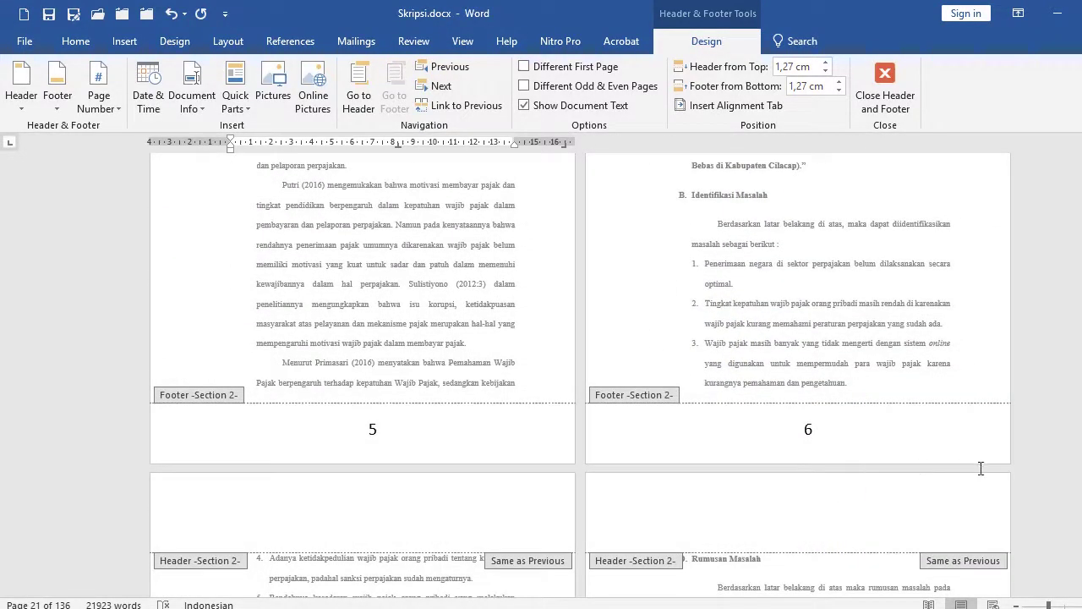
{"action": "double_click", "coordinate": [361, 294]}
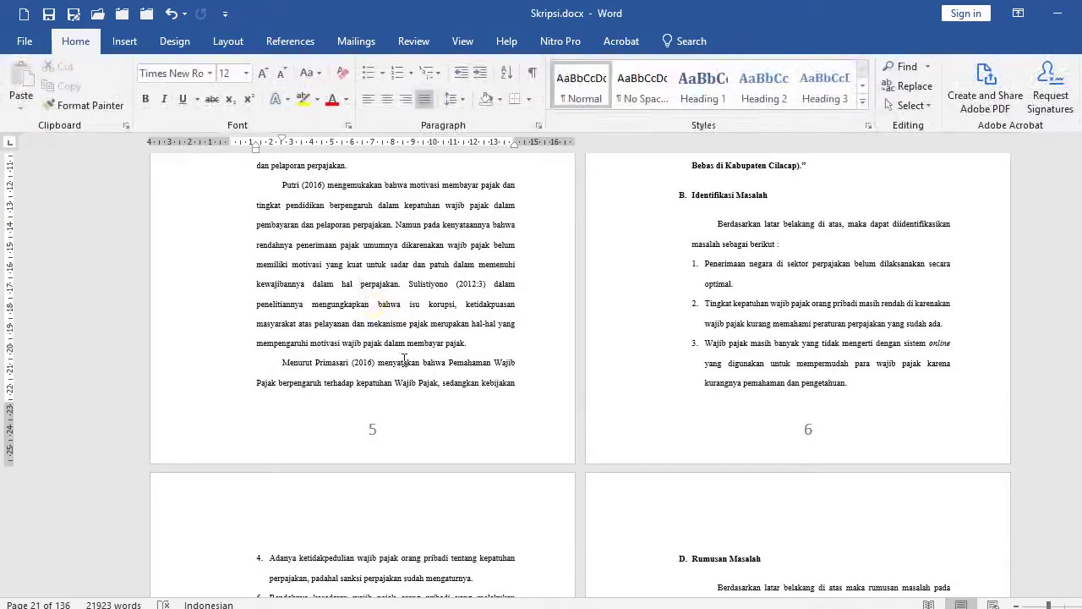
- Undo the last edit and place the cursor at page 2's first paragraph of BAB I PENDAHULUAN
{"action": "scroll", "coordinate": [404, 362], "scroll_direction": "up", "scroll_amount": 3}
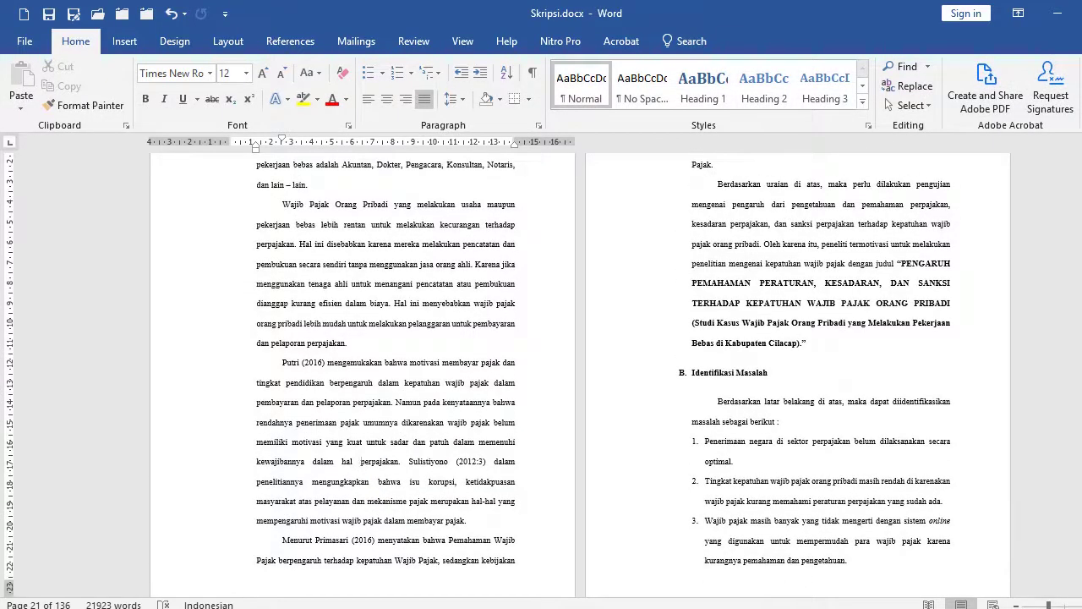
{"action": "scroll", "coordinate": [541, 375], "scroll_direction": "up", "scroll_amount": 15}
{"action": "scroll", "coordinate": [541, 375], "scroll_direction": "up", "scroll_amount": 2}
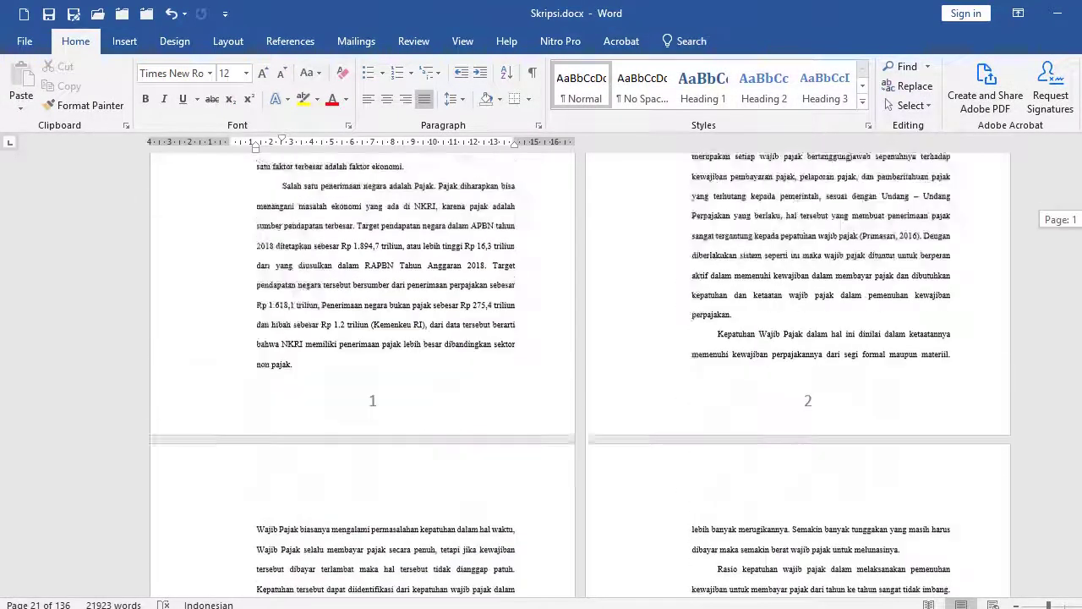
{"action": "scroll", "coordinate": [542, 375], "scroll_direction": "up", "scroll_amount": 2}
{"action": "scroll", "coordinate": [362, 510], "scroll_direction": "down", "scroll_amount": 1}
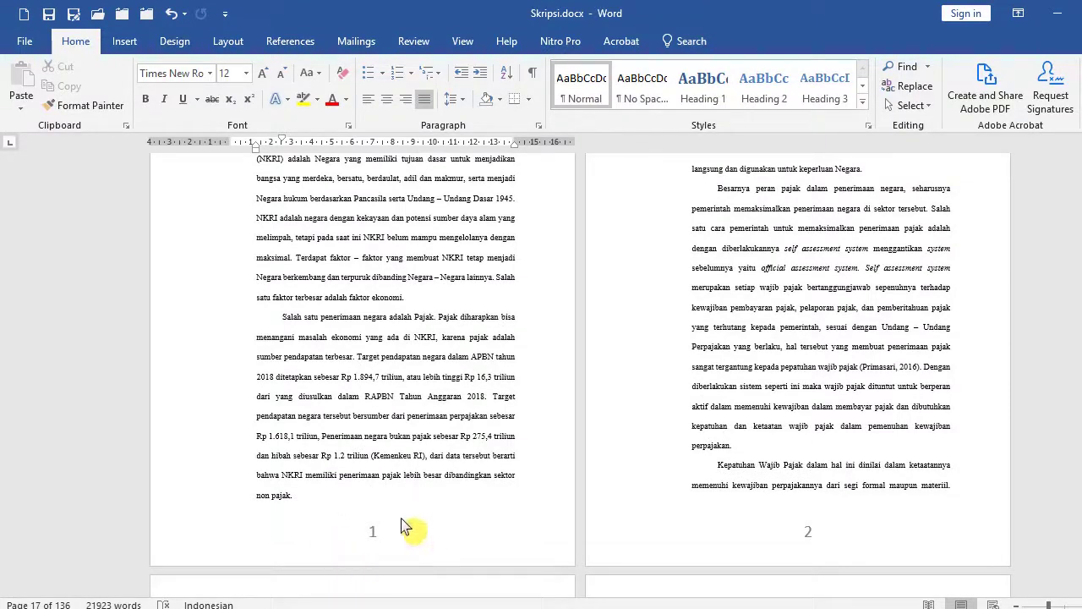
{"action": "scroll", "coordinate": [402, 526], "scroll_direction": "up", "scroll_amount": 4}
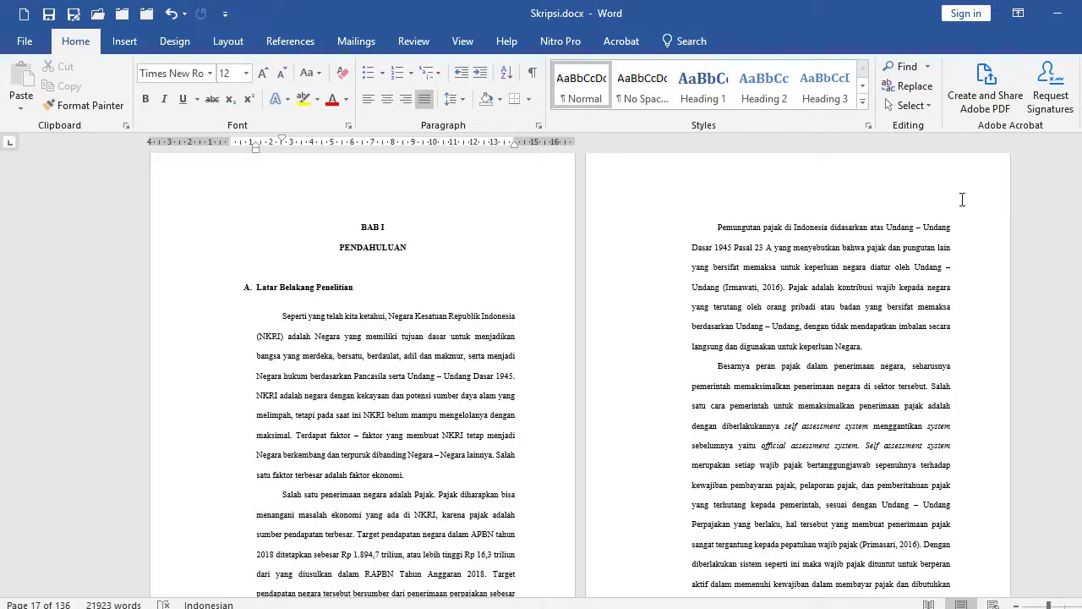
{"action": "left_click", "coordinate": [707, 223]}
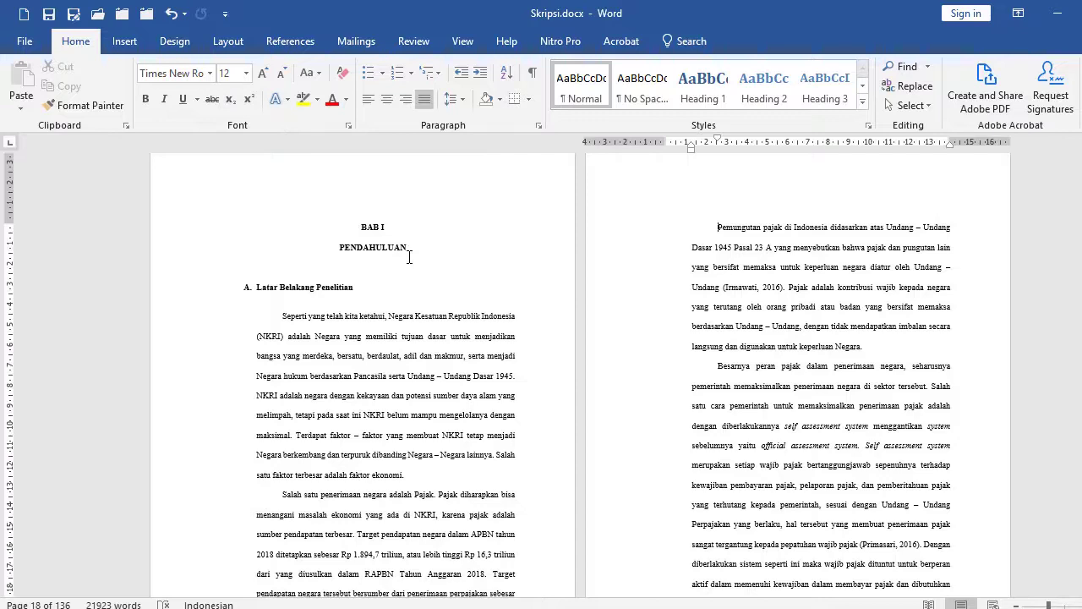
{"action": "left_click", "coordinate": [332, 223]}
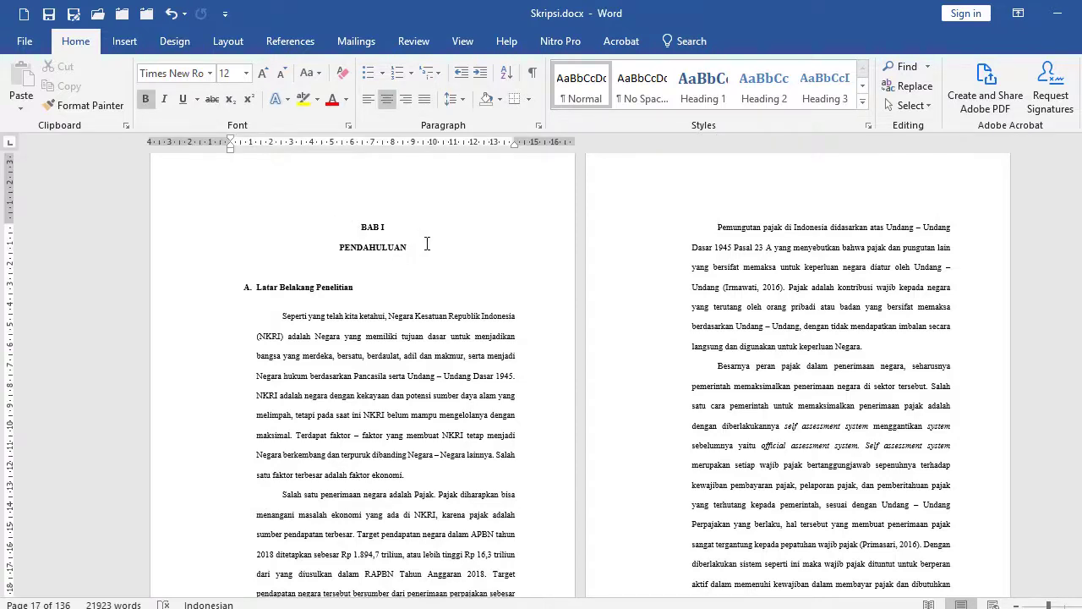
{"action": "key", "text": "ctrl+z"}
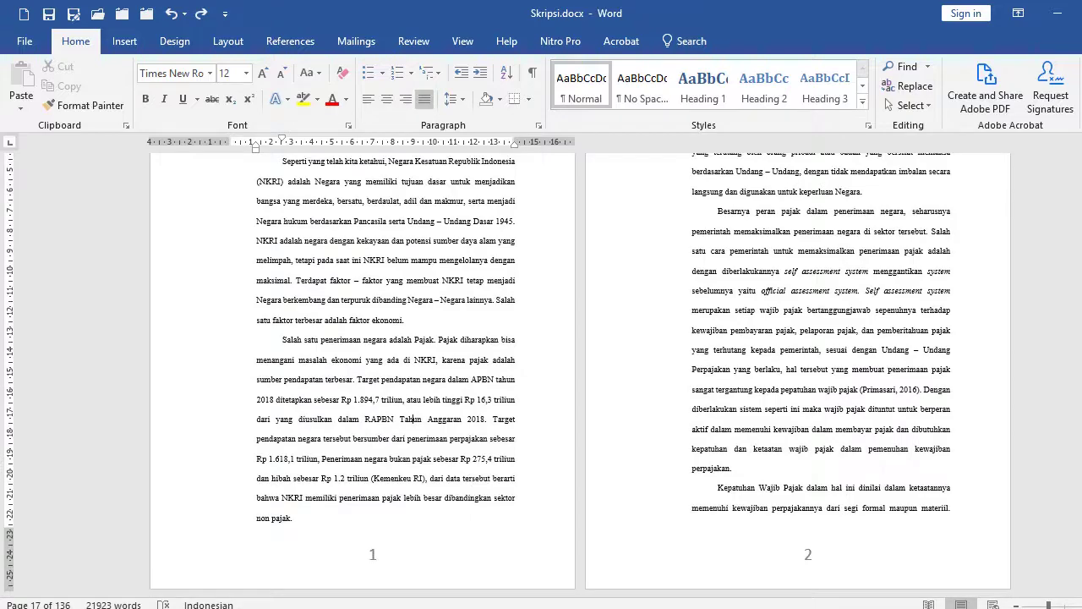
{"action": "scroll", "coordinate": [822, 378], "scroll_direction": "up", "scroll_amount": 4}
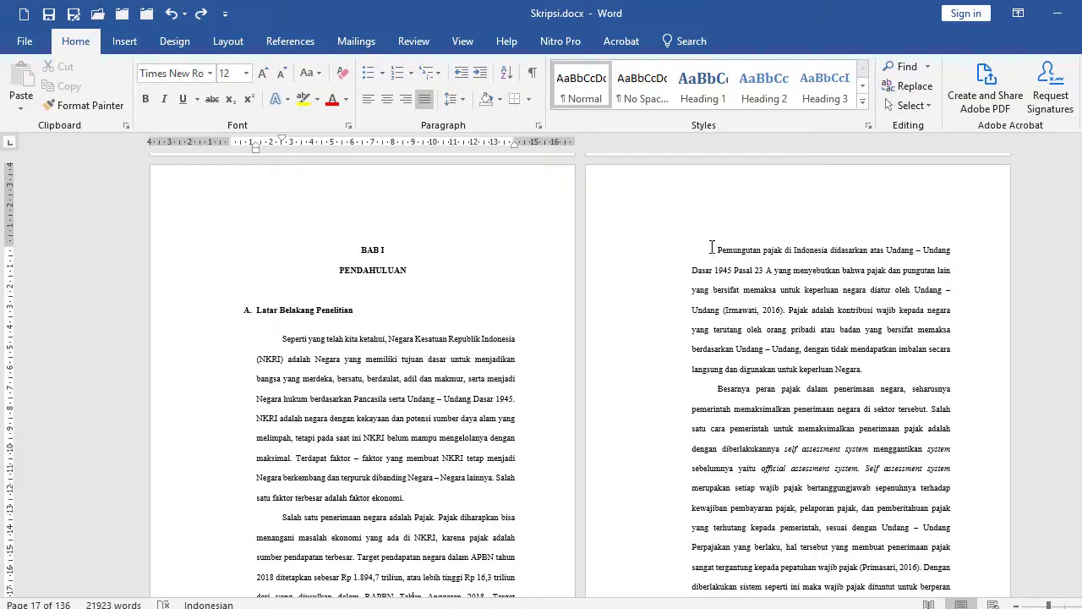
{"action": "left_click", "coordinate": [679, 202]}
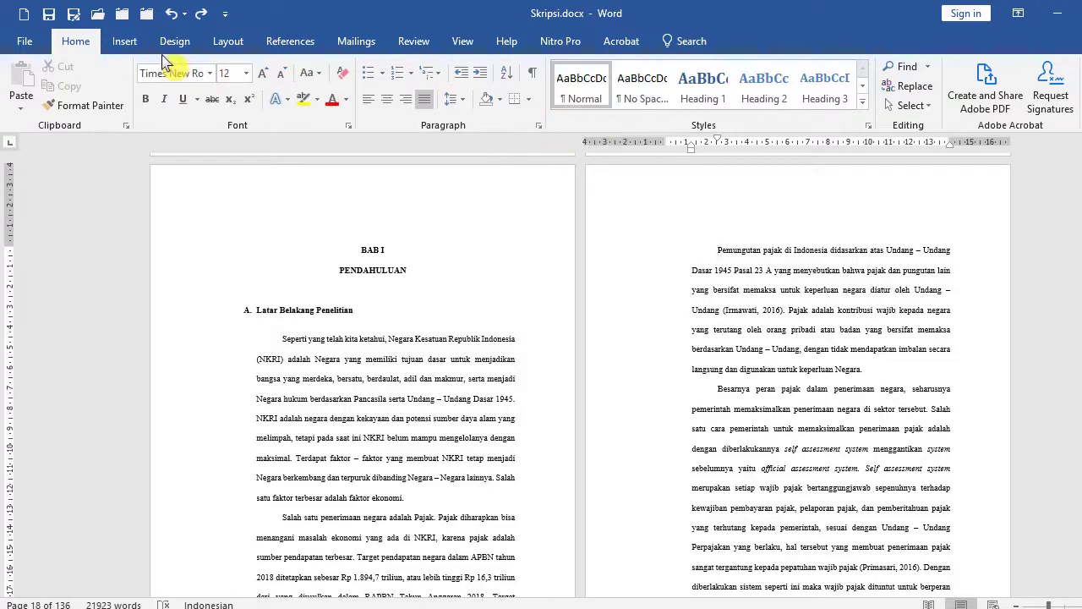
- Insert a Top of Page Plain Number 3 page number on BAB I's pages
{"action": "left_click", "coordinate": [125, 41]}
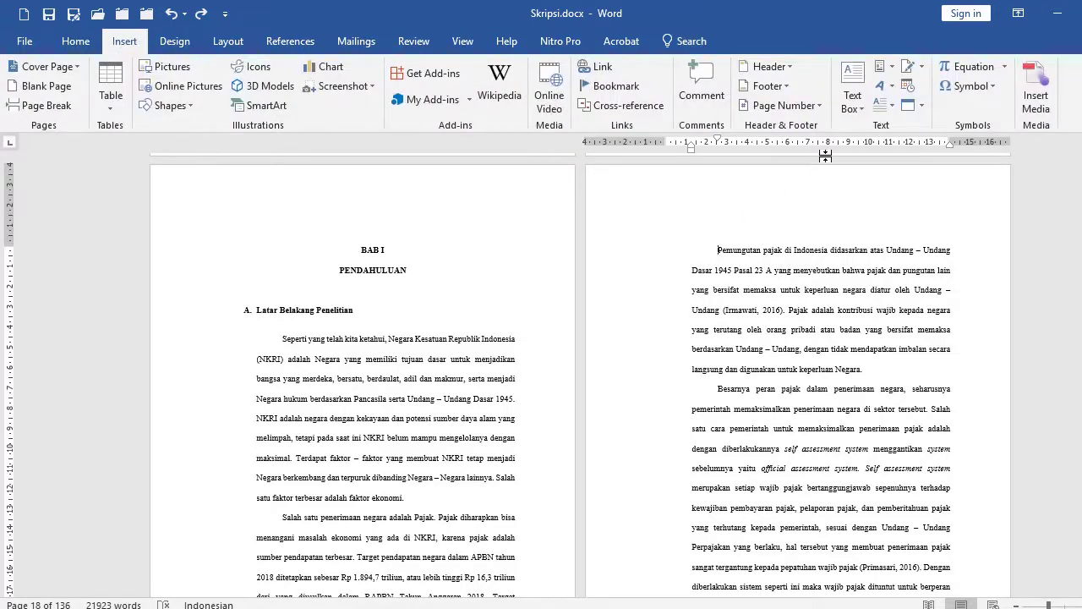
{"action": "left_click", "coordinate": [795, 110]}
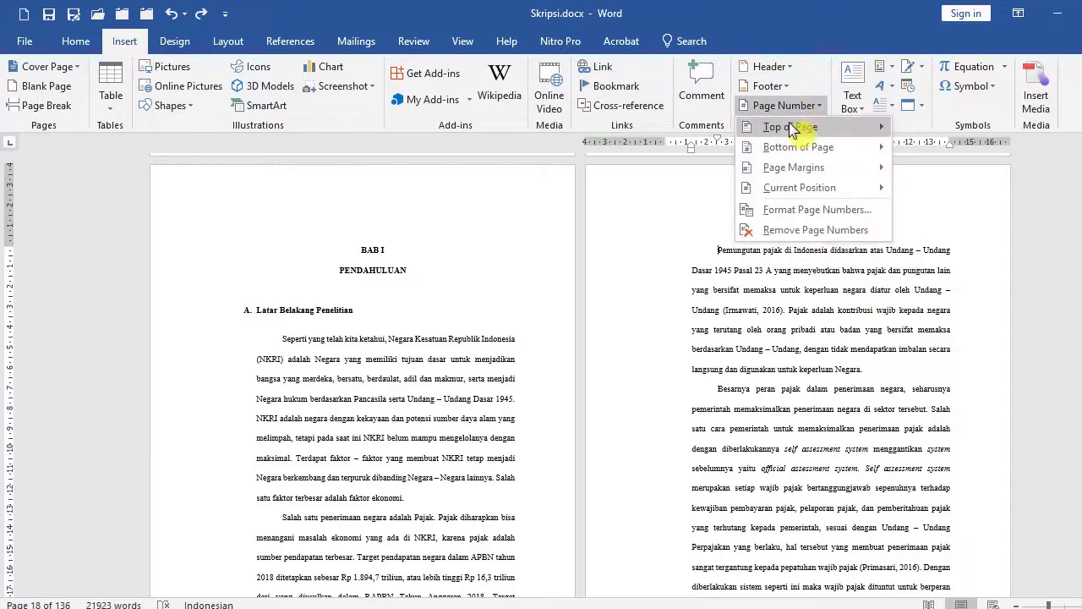
{"action": "mouse_move", "coordinate": [791, 133]}
{"action": "left_click", "coordinate": [658, 365]}
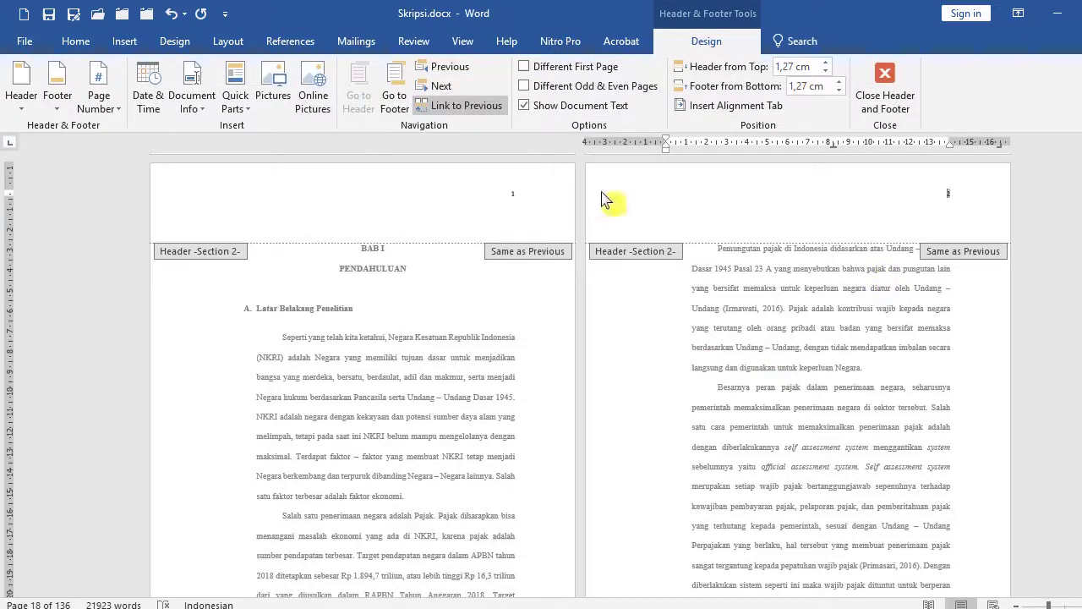
- Enlarge the header page number to size 28 and close the header
{"action": "triple_click", "coordinate": [607, 199]}
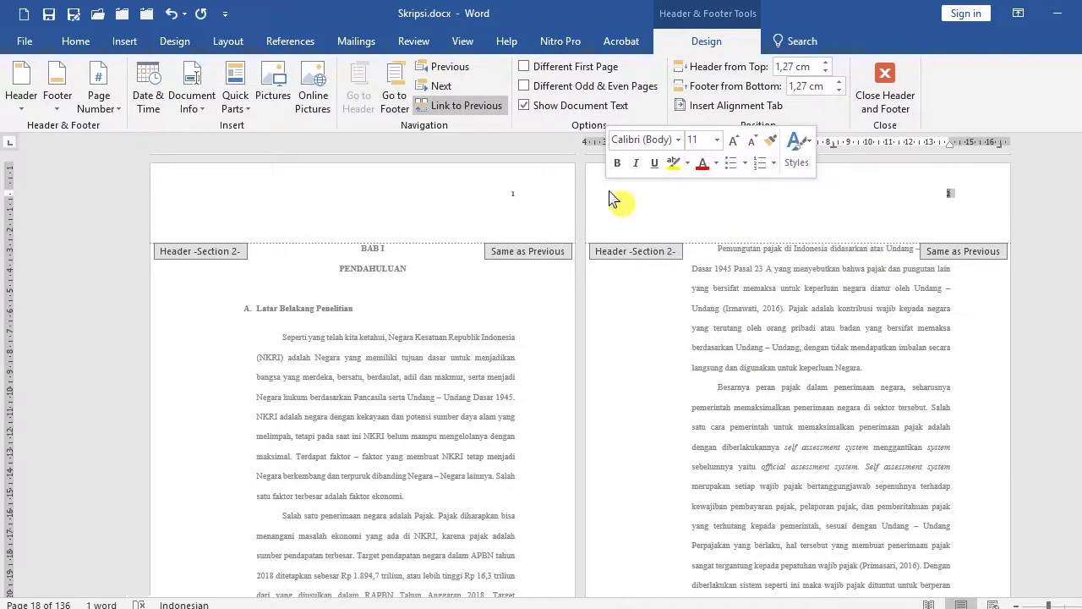
{"action": "left_click", "coordinate": [78, 43]}
{"action": "left_click", "coordinate": [245, 73]}
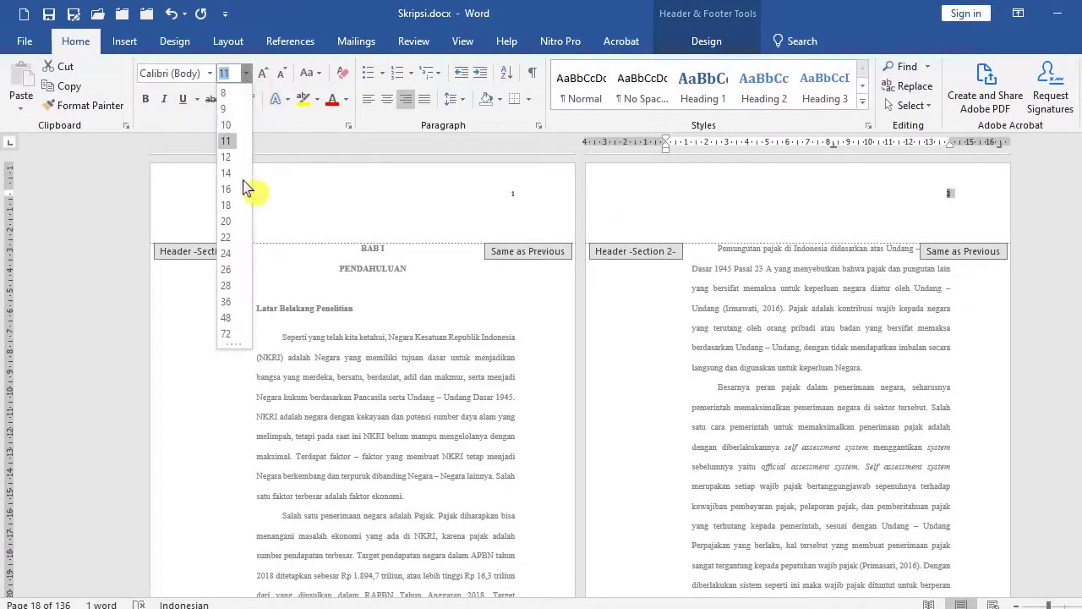
{"action": "left_click", "coordinate": [227, 286]}
{"action": "double_click", "coordinate": [756, 369]}
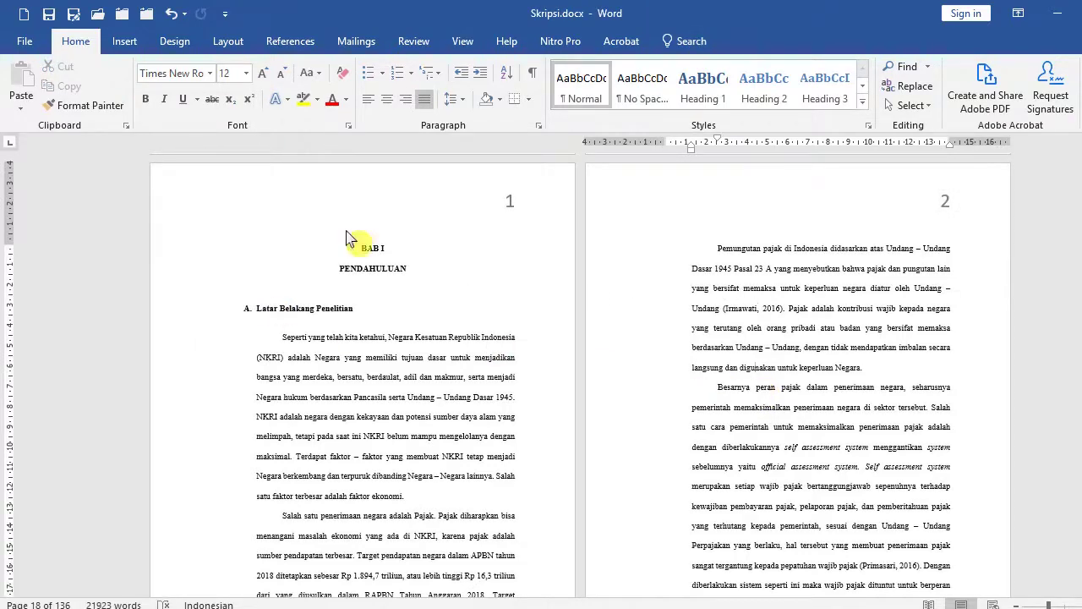
{"action": "scroll", "coordinate": [272, 321], "scroll_direction": "down", "scroll_amount": 5}
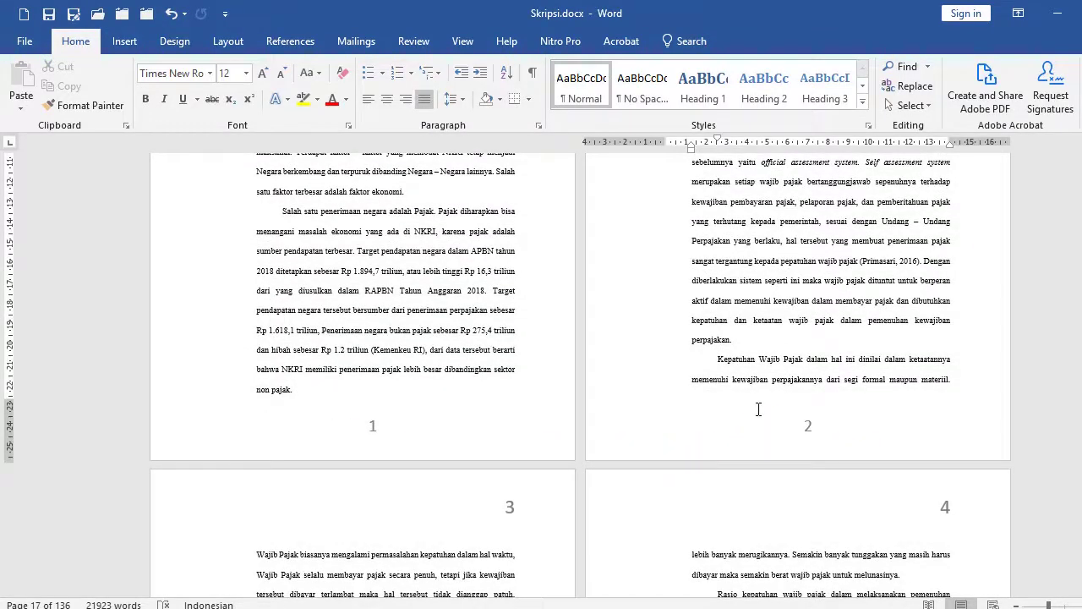
{"action": "scroll", "coordinate": [660, 387], "scroll_direction": "up", "scroll_amount": 4}
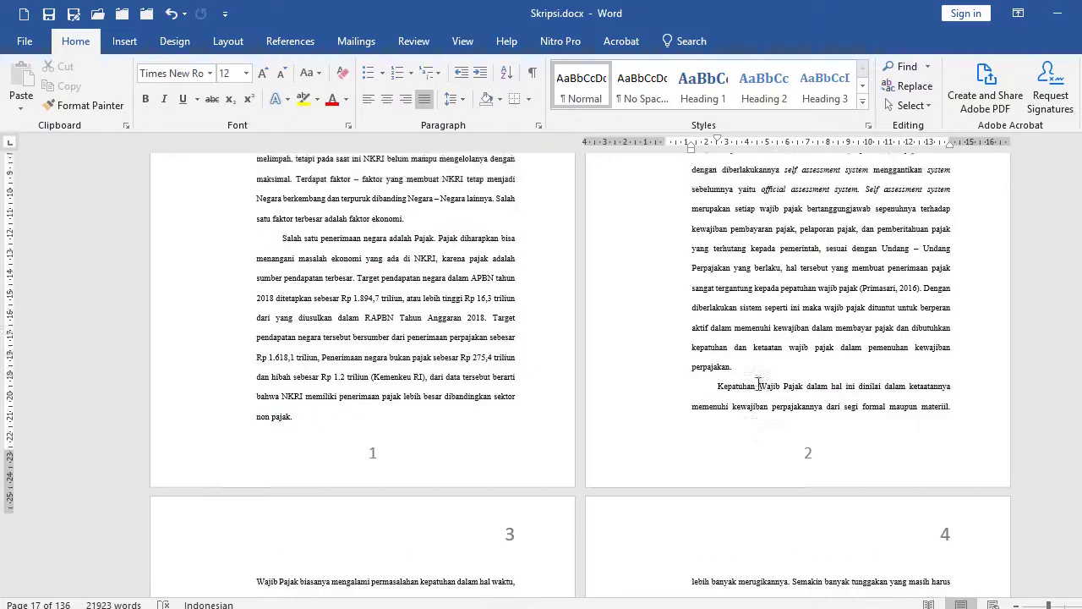
{"action": "scroll", "coordinate": [437, 329], "scroll_direction": "up", "scroll_amount": 1}
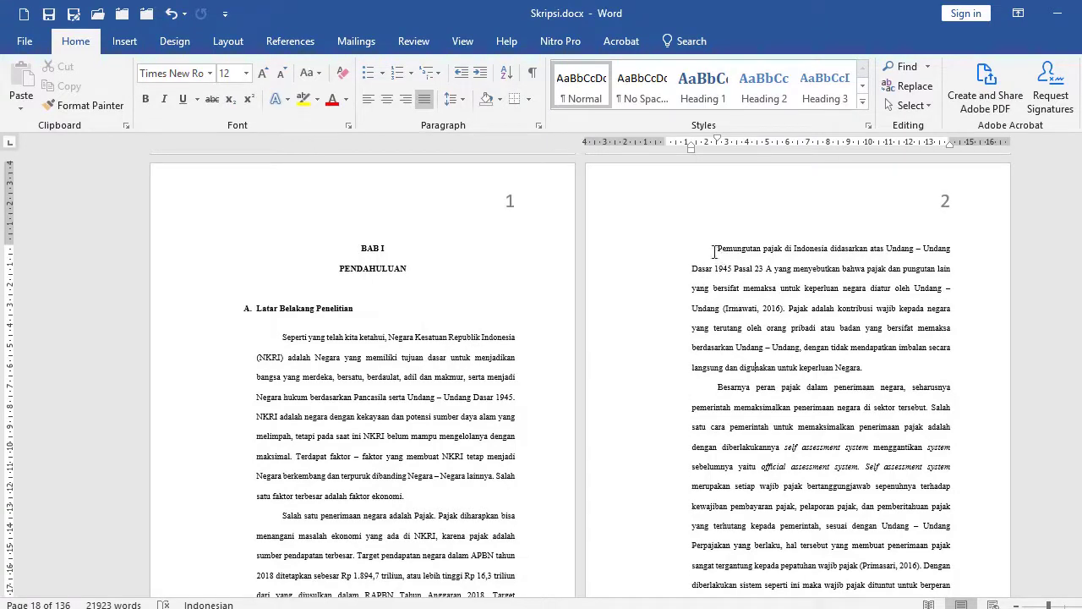
{"action": "scroll", "coordinate": [401, 441], "scroll_direction": "down", "scroll_amount": 3}
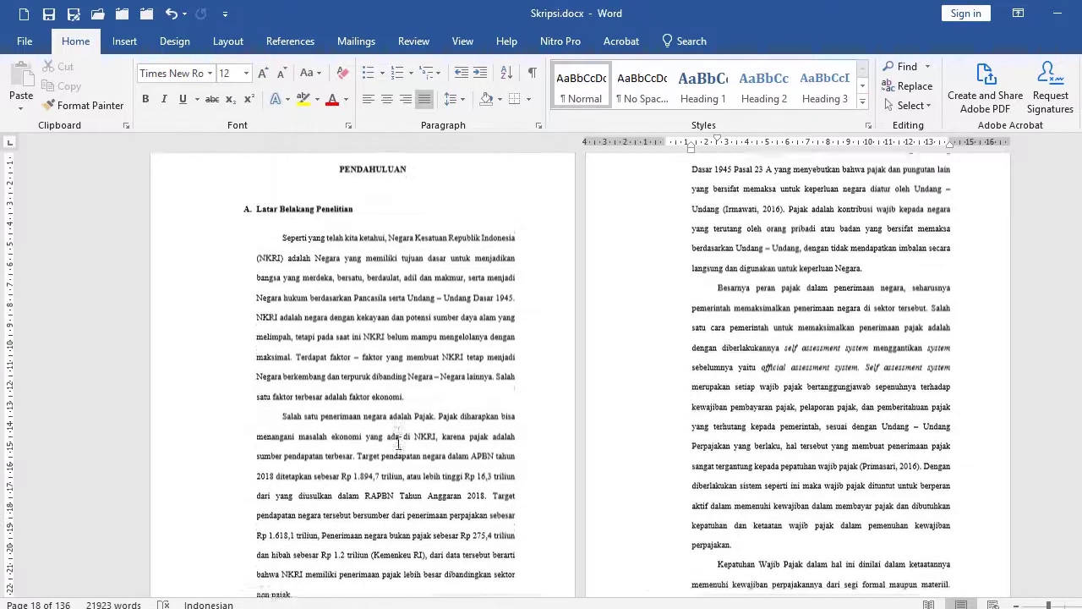
{"action": "scroll", "coordinate": [411, 461], "scroll_direction": "down", "scroll_amount": 2}
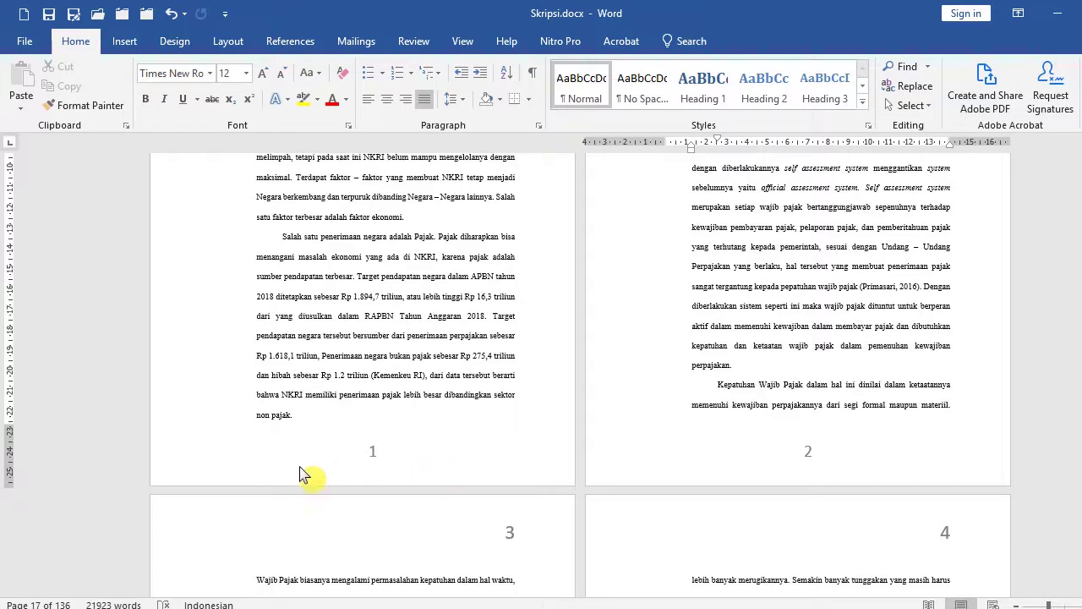
- Delete the page number 1 from page 1's footer and from the header, then close editing
{"action": "double_click", "coordinate": [188, 475]}
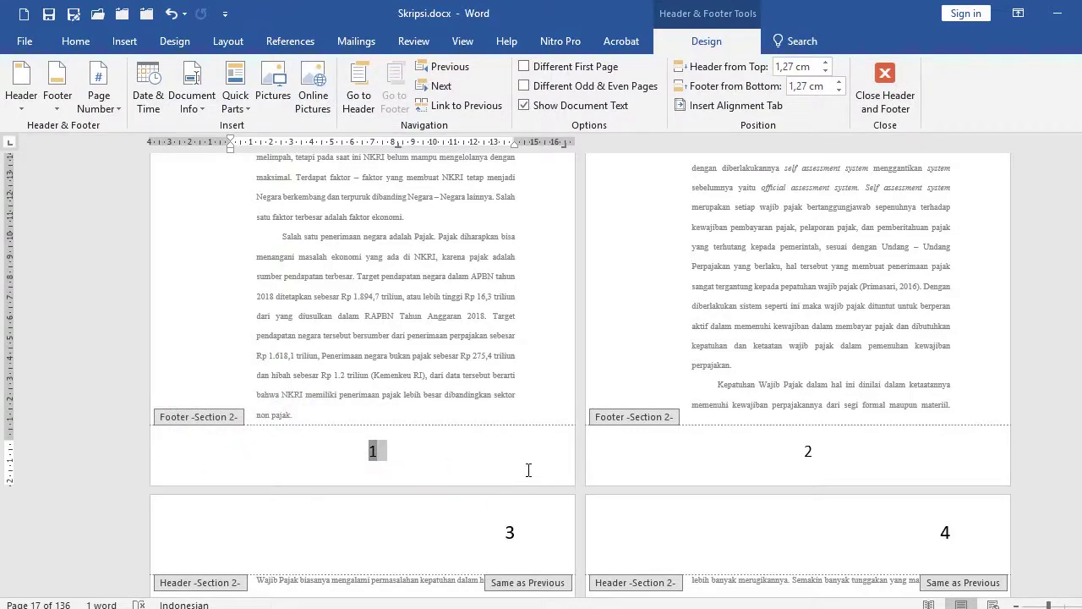
{"action": "key", "text": "Delete"}
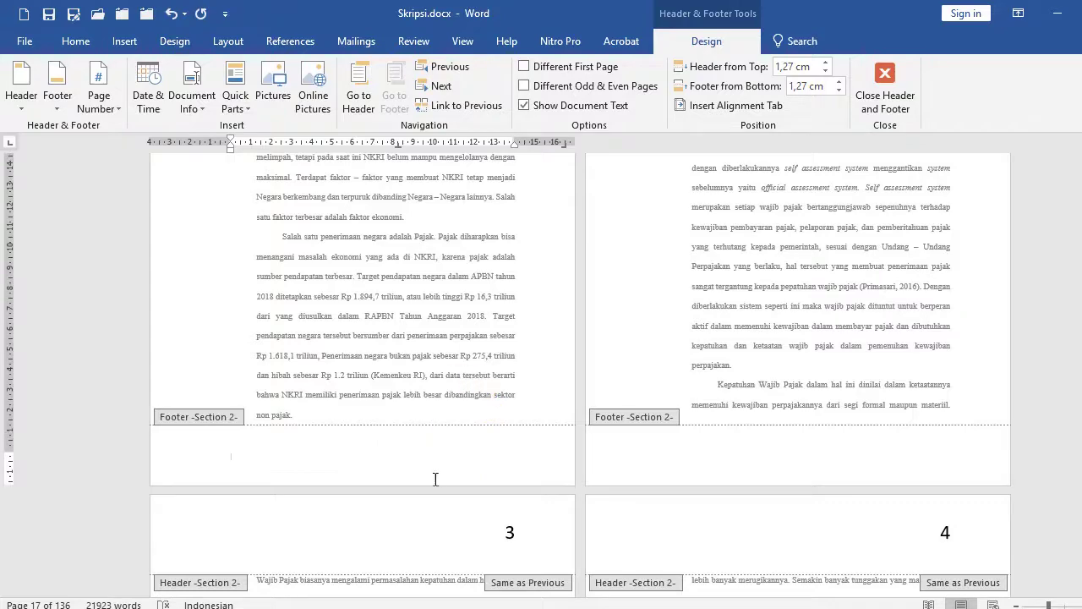
{"action": "scroll", "coordinate": [466, 422], "scroll_direction": "up", "scroll_amount": 5}
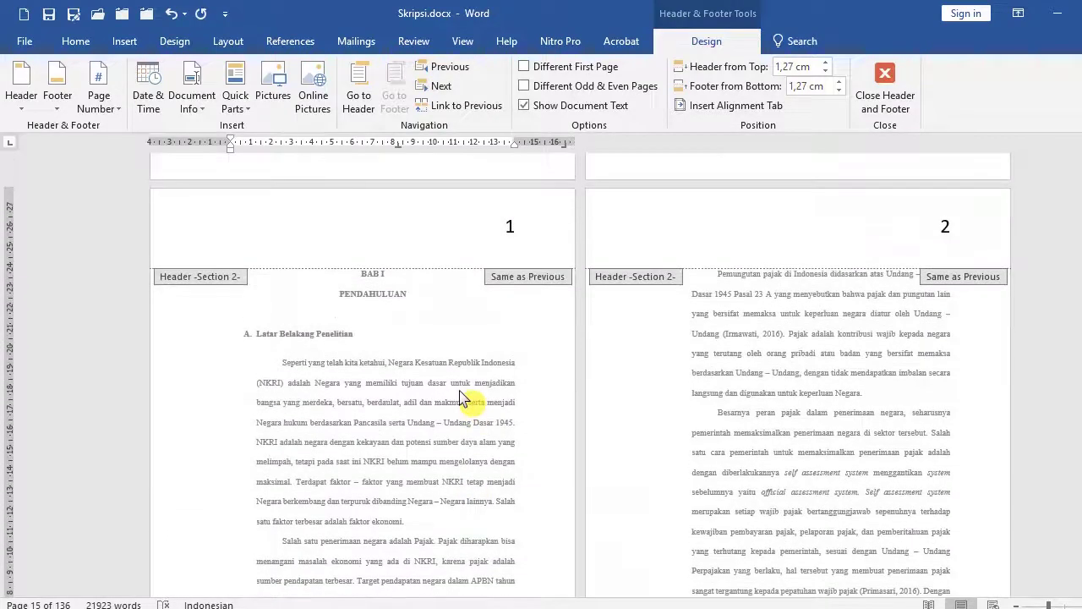
{"action": "left_click", "coordinate": [693, 211]}
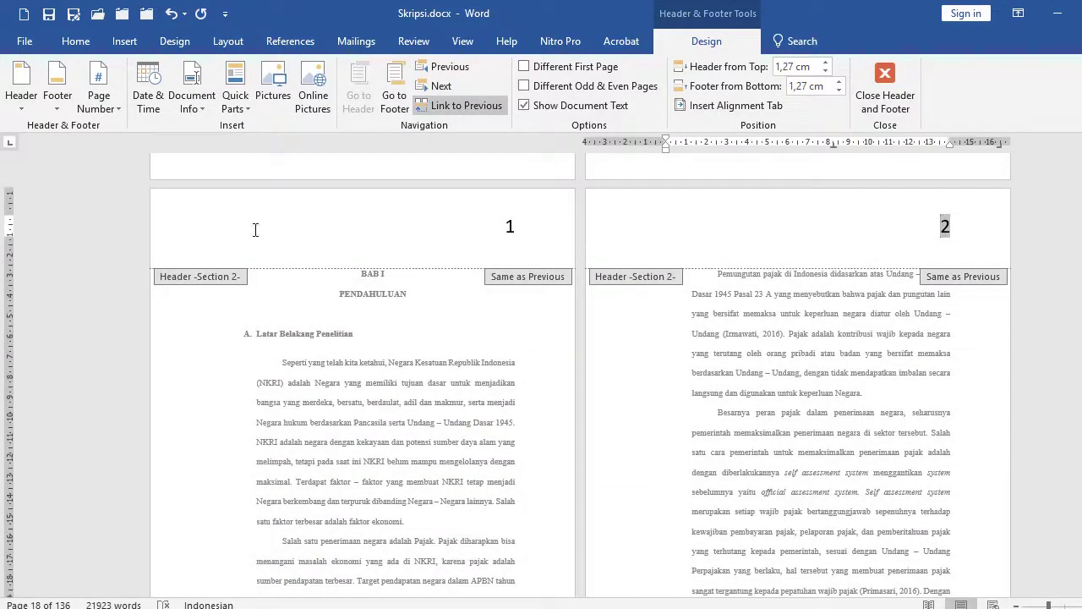
{"action": "left_click", "coordinate": [137, 231]}
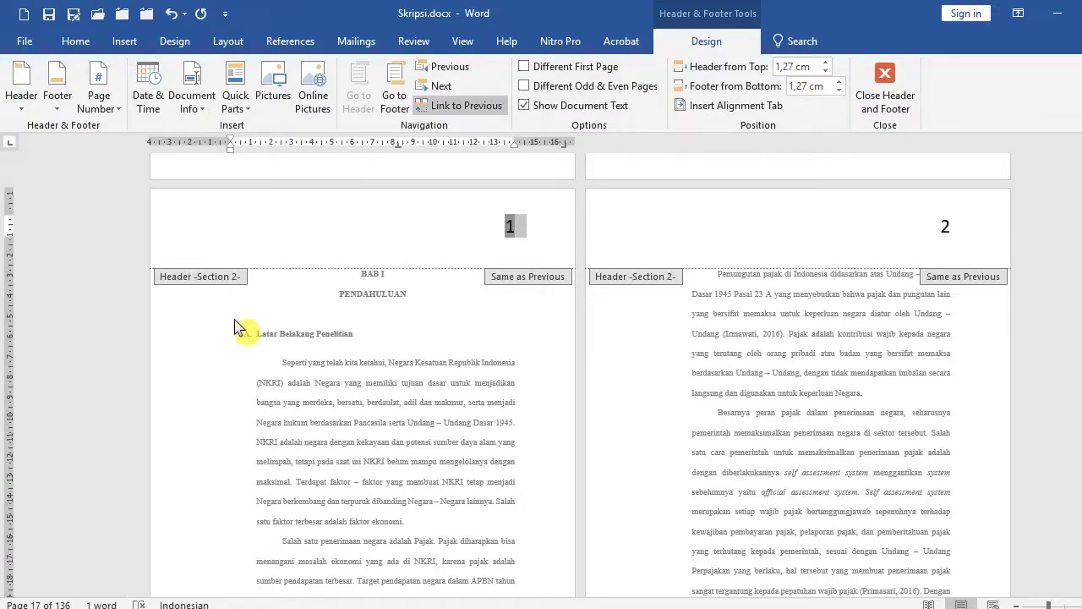
{"action": "key", "text": "Delete"}
{"action": "double_click", "coordinate": [275, 370]}
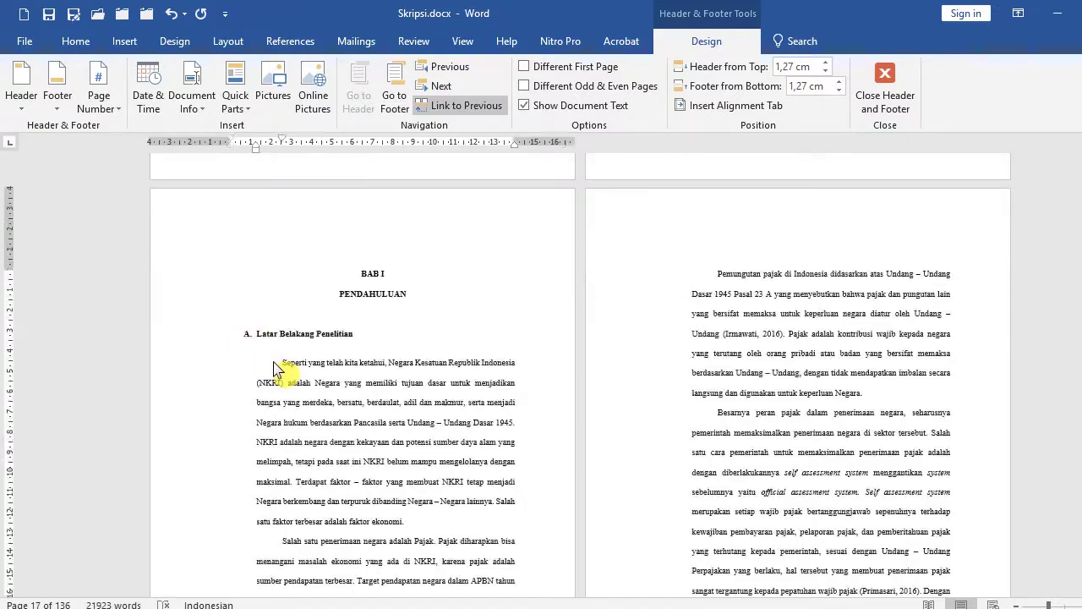
- Close header editing and place the cursor at the start of page 2's first paragraph
{"action": "left_click", "coordinate": [398, 362]}
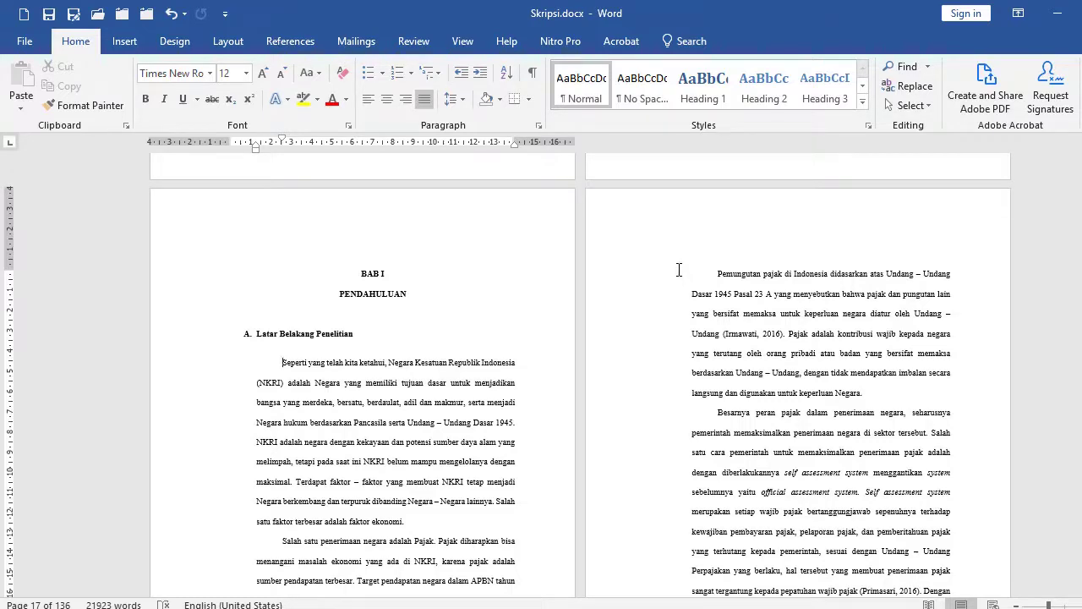
{"action": "left_click", "coordinate": [680, 271]}
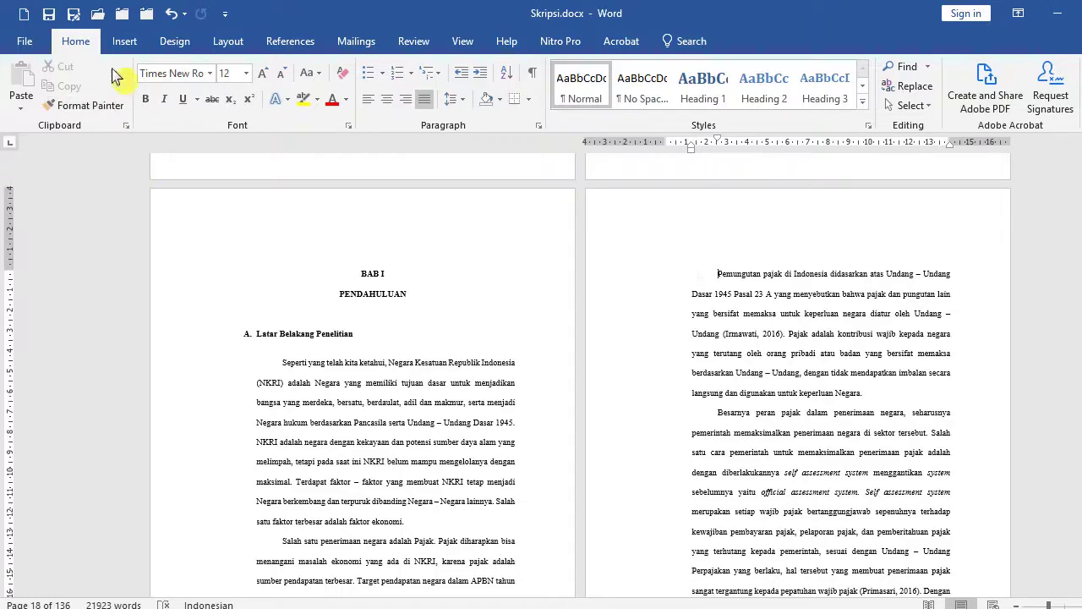
- Add a Plain Number 3 page number at the top right of the pages again
{"action": "left_click", "coordinate": [119, 44]}
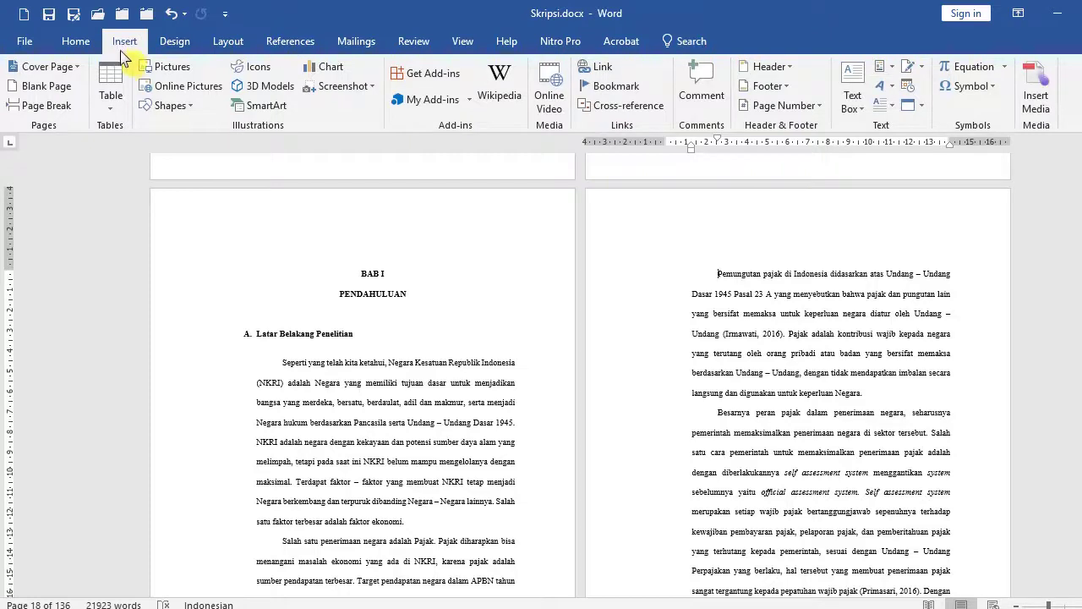
{"action": "left_click", "coordinate": [788, 108]}
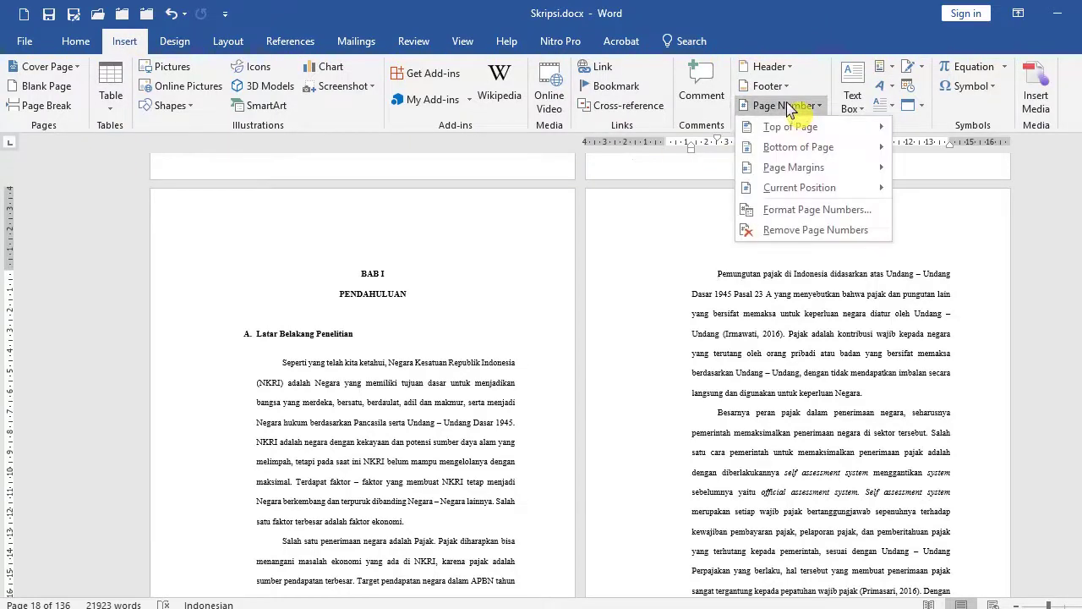
{"action": "mouse_move", "coordinate": [785, 131]}
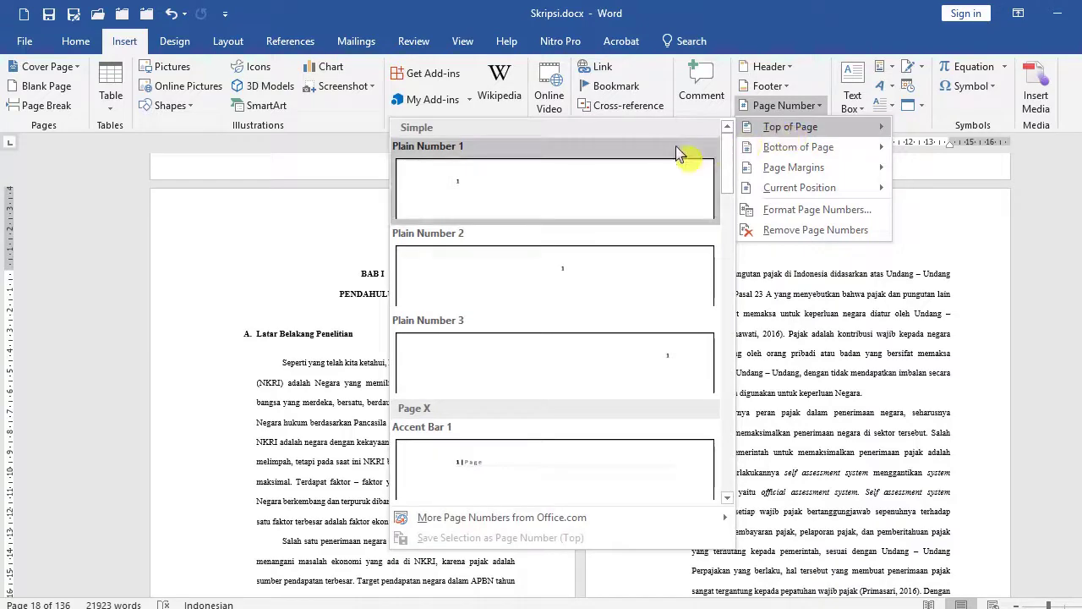
{"action": "left_click", "coordinate": [628, 366]}
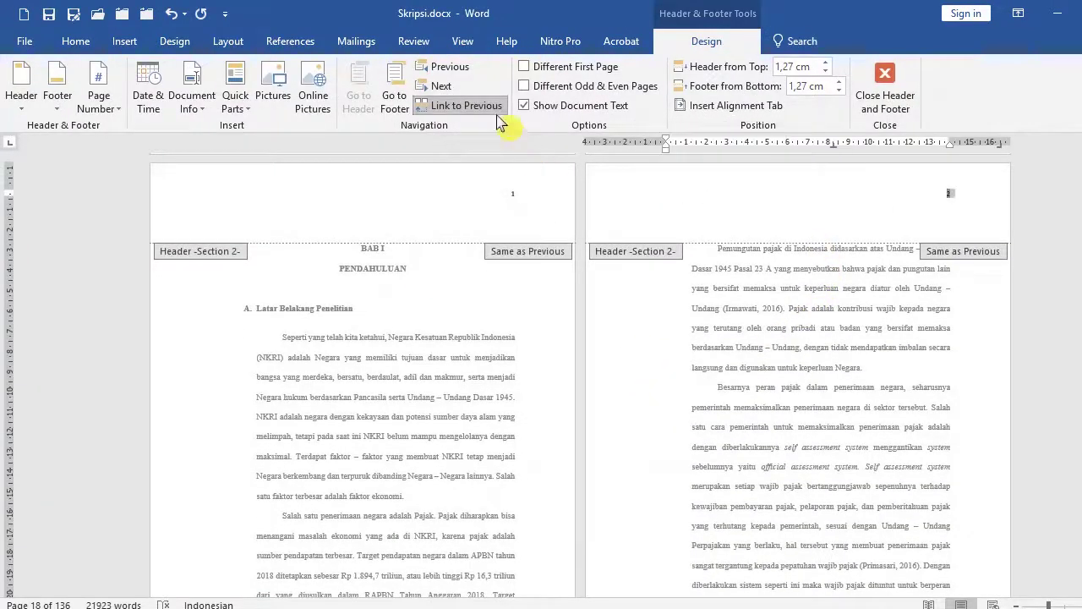
- Set the new header page numbers to font size 28 and exit the header
{"action": "left_click", "coordinate": [75, 42]}
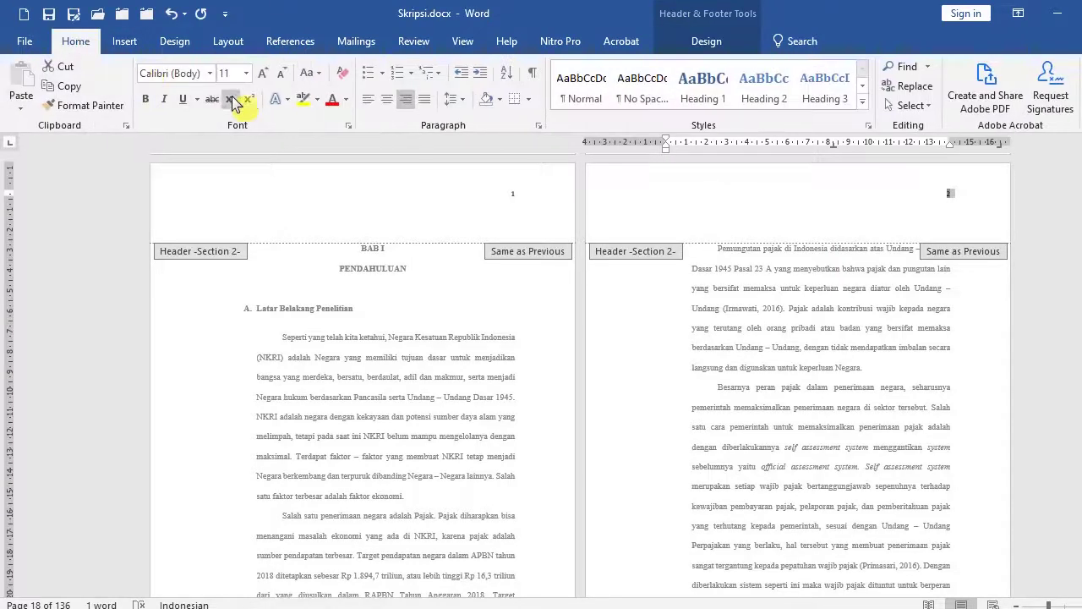
{"action": "left_click", "coordinate": [246, 73]}
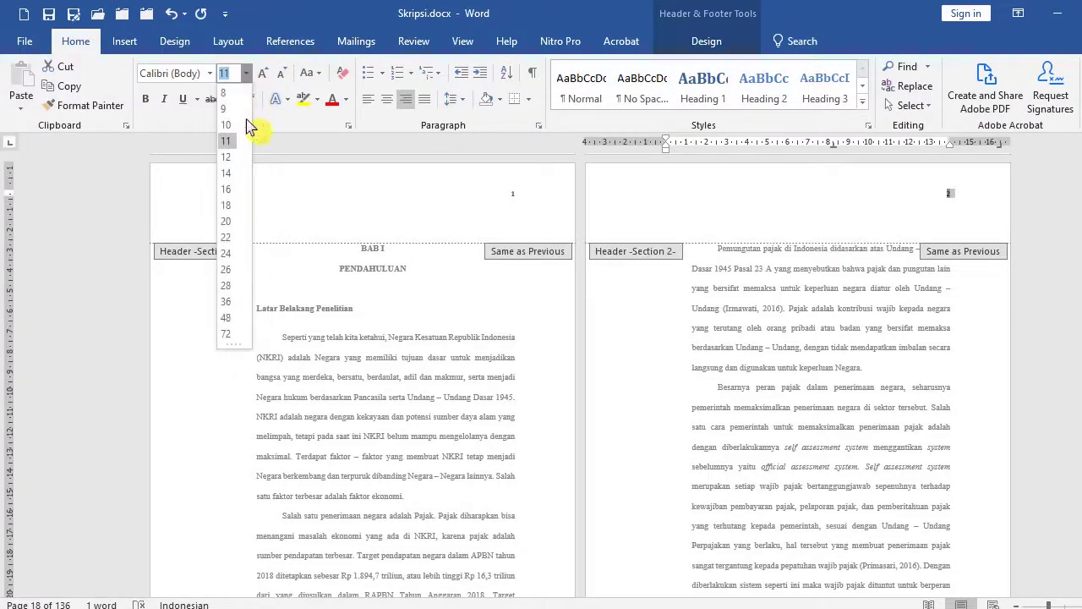
{"action": "left_click", "coordinate": [229, 286]}
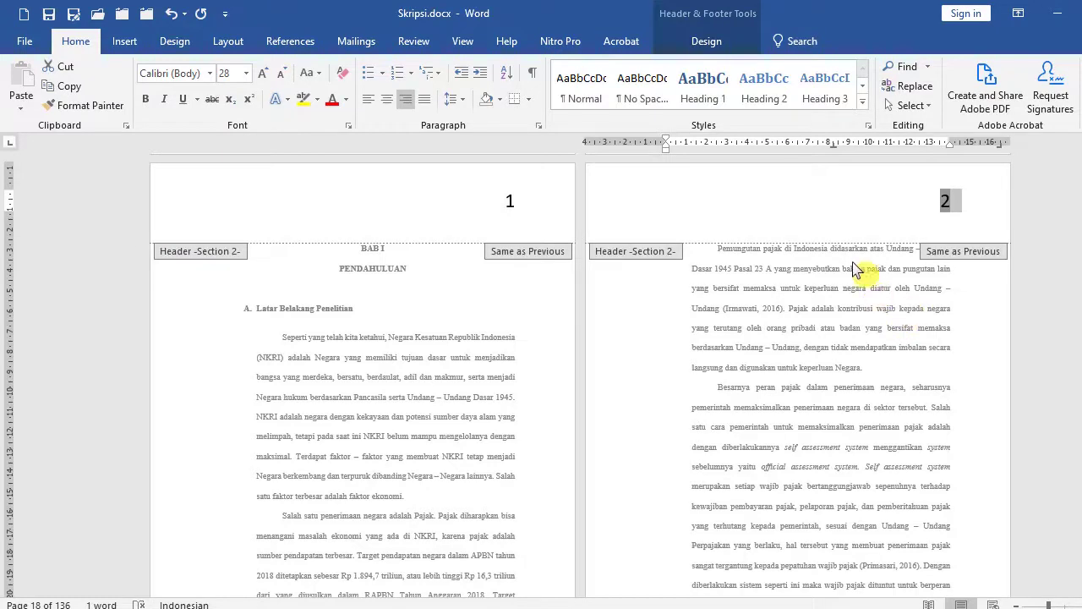
{"action": "double_click", "coordinate": [767, 278]}
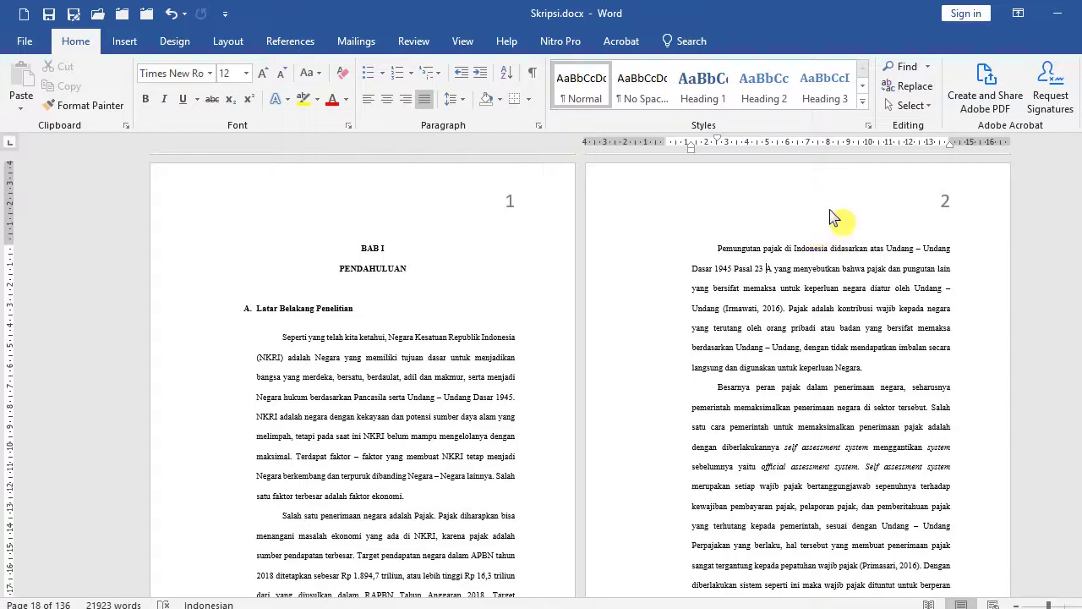
- Turn on Different First Page for BAB I and open its first-page footer for editing
{"action": "double_click", "coordinate": [614, 196]}
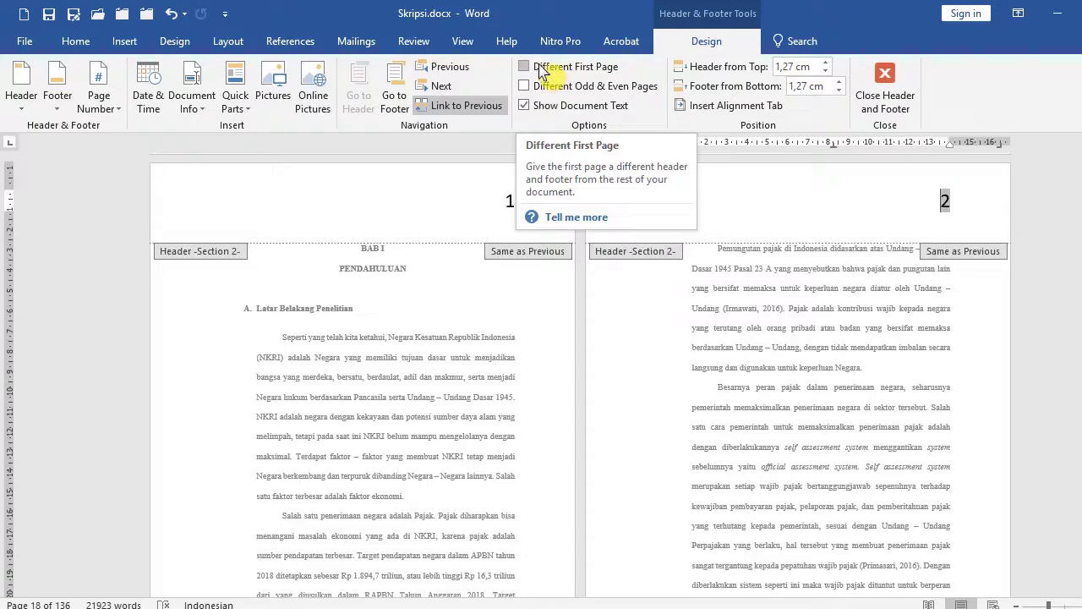
{"action": "left_click", "coordinate": [541, 71]}
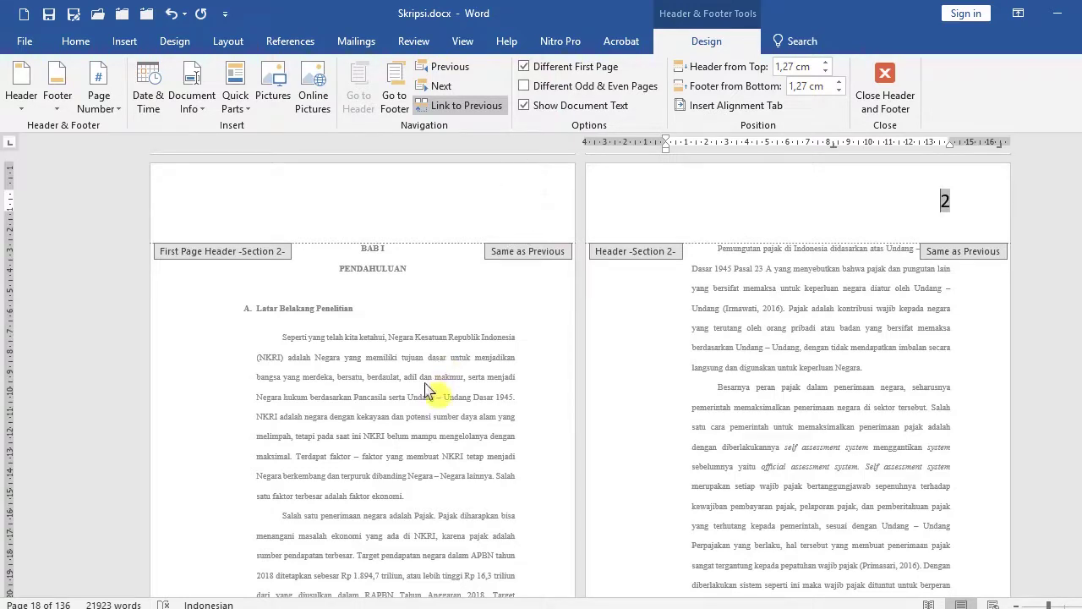
{"action": "scroll", "coordinate": [429, 391], "scroll_direction": "down", "scroll_amount": 2}
{"action": "scroll", "coordinate": [397, 398], "scroll_direction": "down", "scroll_amount": 3}
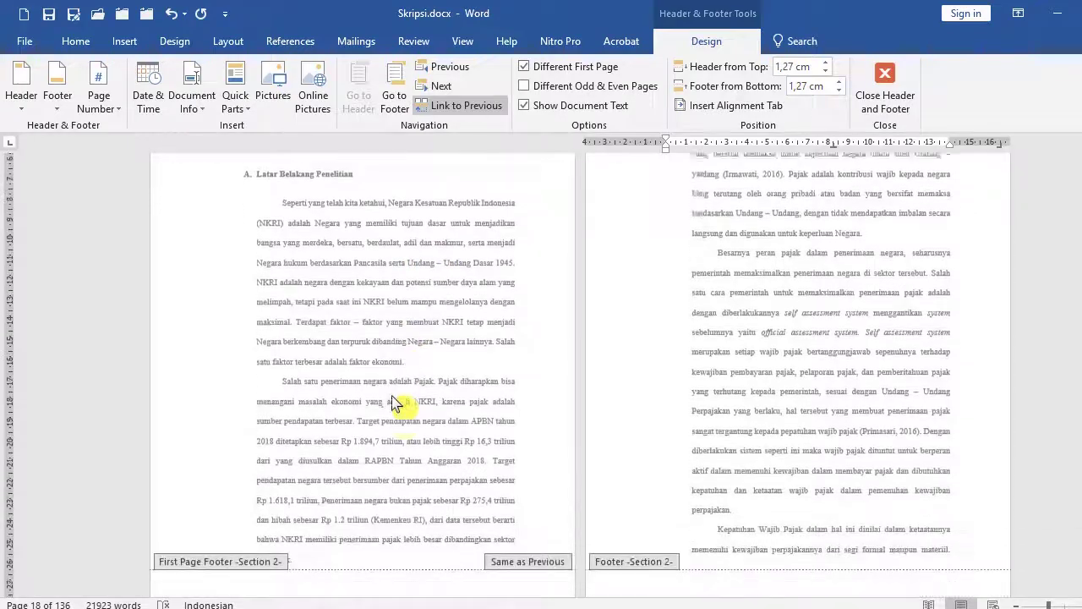
{"action": "scroll", "coordinate": [398, 402], "scroll_direction": "down", "scroll_amount": 2}
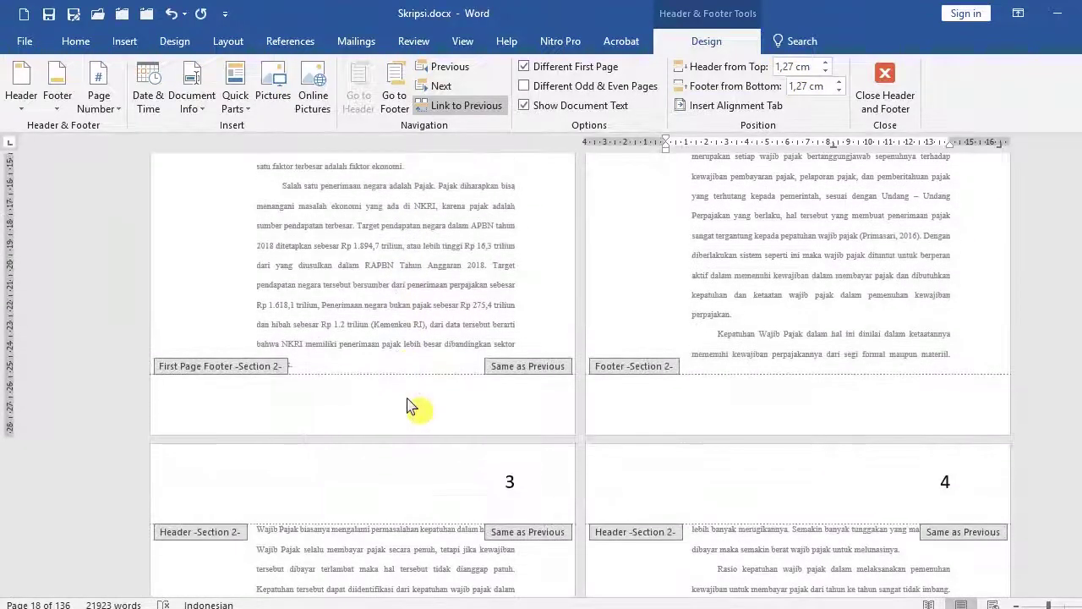
{"action": "double_click", "coordinate": [177, 425]}
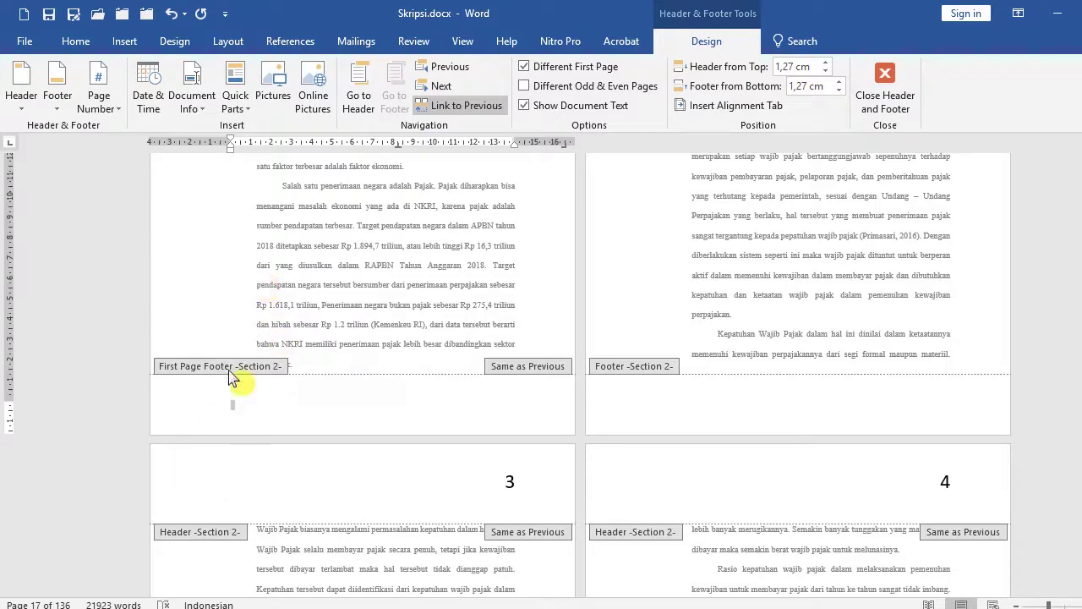
- Add a Bottom of Page Plain Number 2 page number to BAB I's first-page footer
{"action": "left_click", "coordinate": [117, 108]}
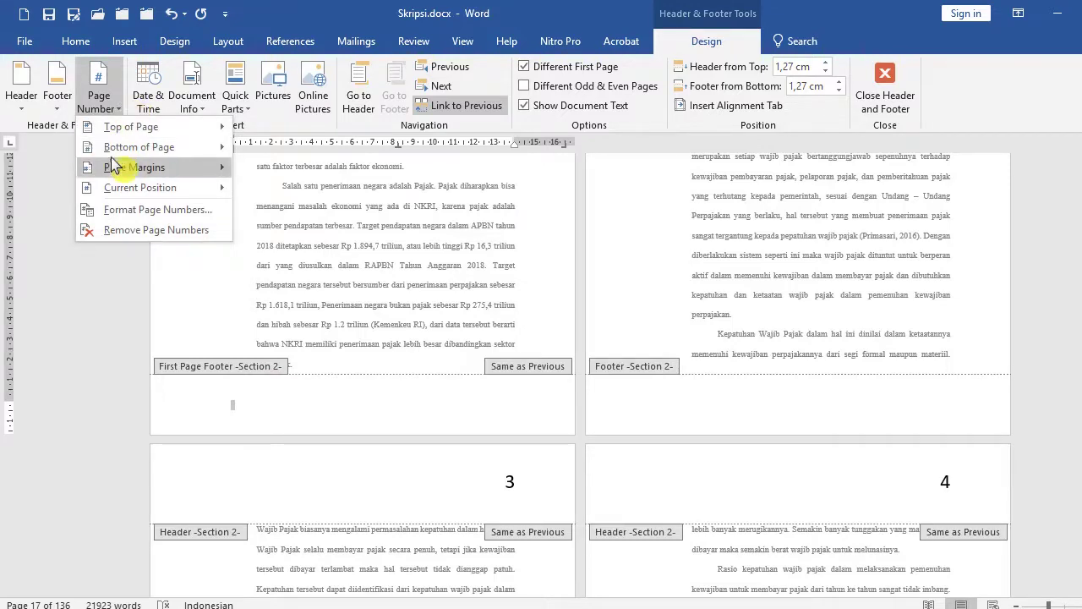
{"action": "mouse_move", "coordinate": [129, 150]}
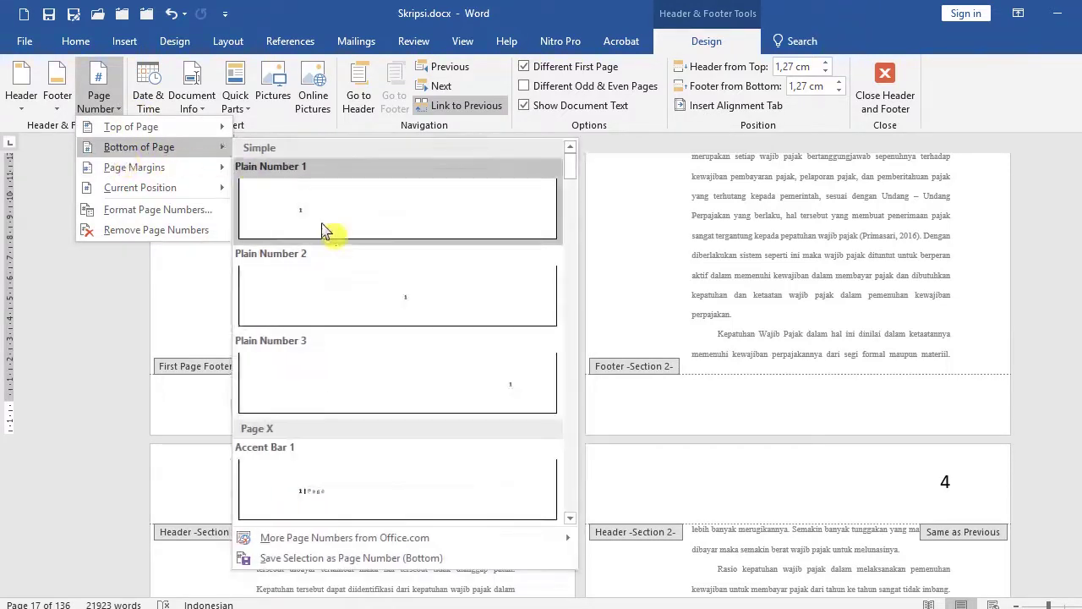
{"action": "left_click", "coordinate": [368, 294]}
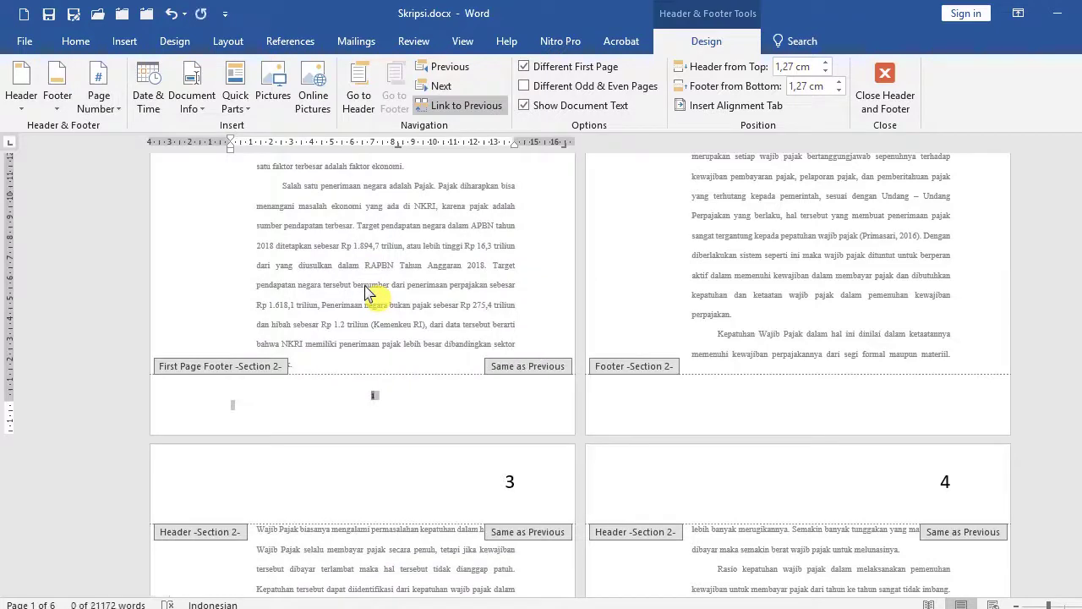
- Enlarge the footer page number 1 to 28 pt and close the footer
{"action": "left_click", "coordinate": [166, 400]}
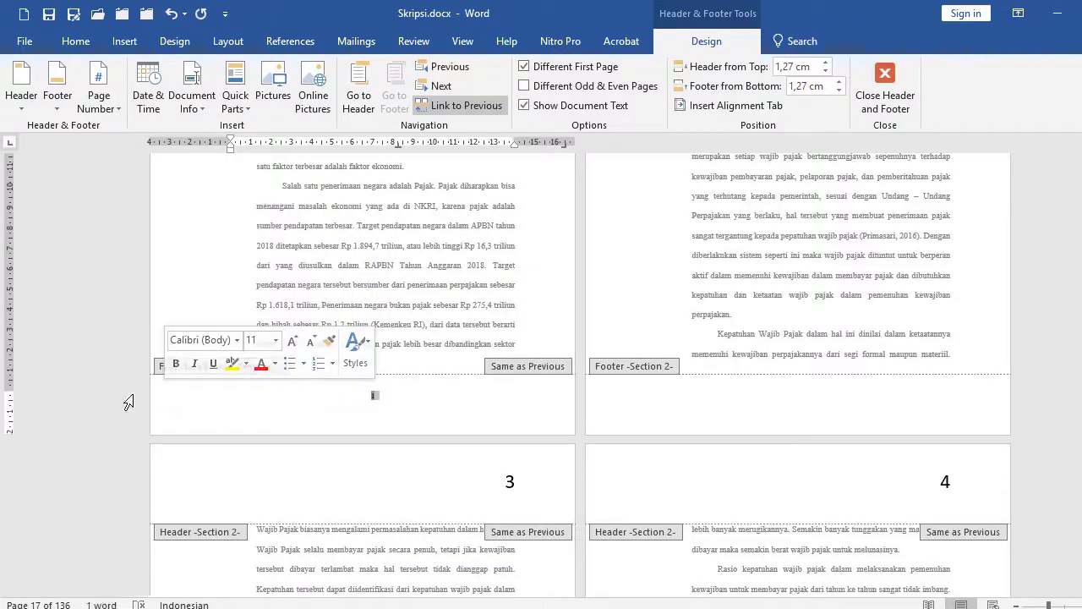
{"action": "left_click", "coordinate": [89, 44]}
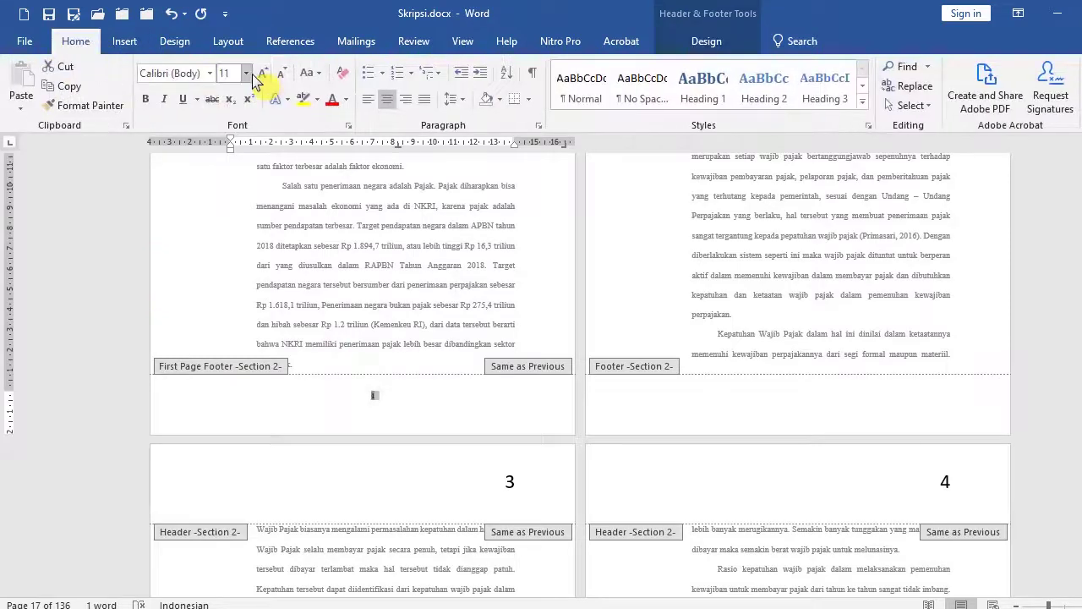
{"action": "left_click", "coordinate": [245, 74]}
{"action": "left_click", "coordinate": [226, 288]}
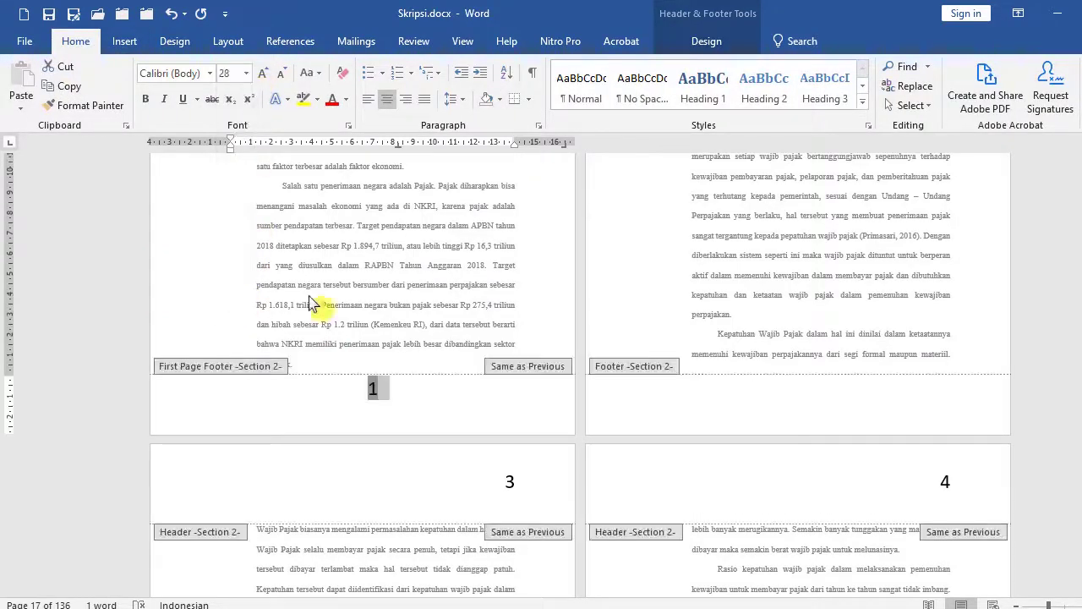
{"action": "double_click", "coordinate": [347, 306]}
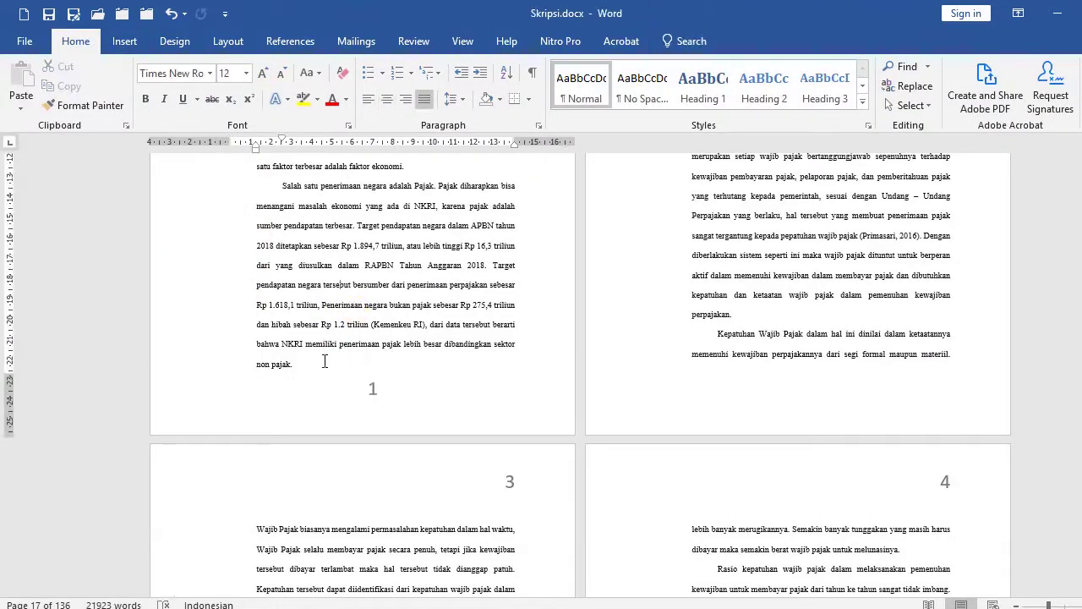
- Scroll through the document checking page numbers, stopping at BAB II TELAAH PUSTAKA on page 11
{"action": "scroll", "coordinate": [389, 368], "scroll_direction": "up", "scroll_amount": 4}
{"action": "scroll", "coordinate": [479, 214], "scroll_direction": "up", "scroll_amount": 3}
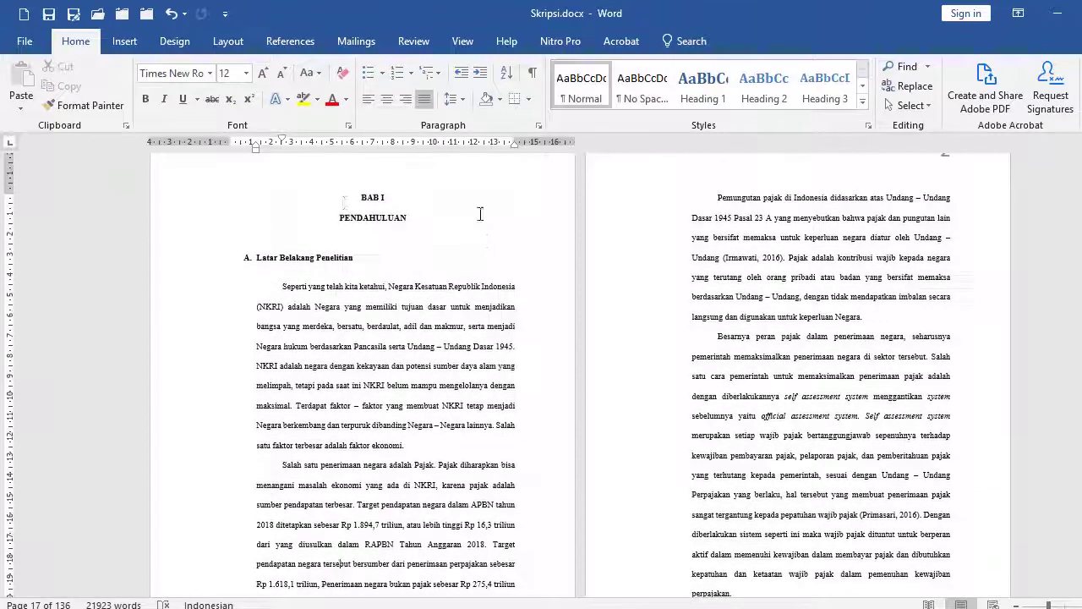
{"action": "scroll", "coordinate": [352, 209], "scroll_direction": "down", "scroll_amount": 3}
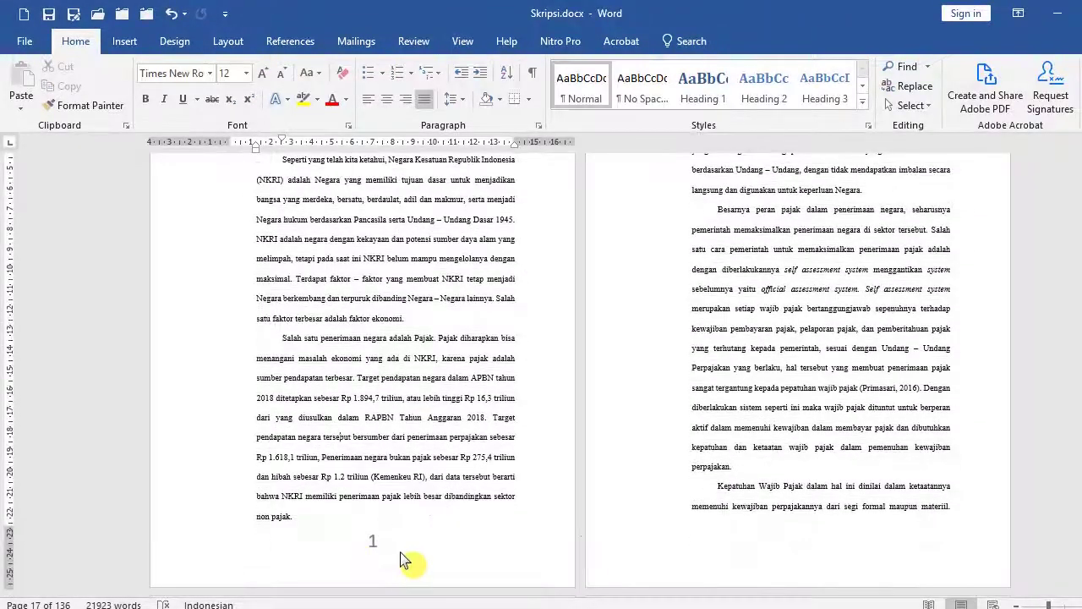
{"action": "scroll", "coordinate": [855, 389], "scroll_direction": "up", "scroll_amount": 4}
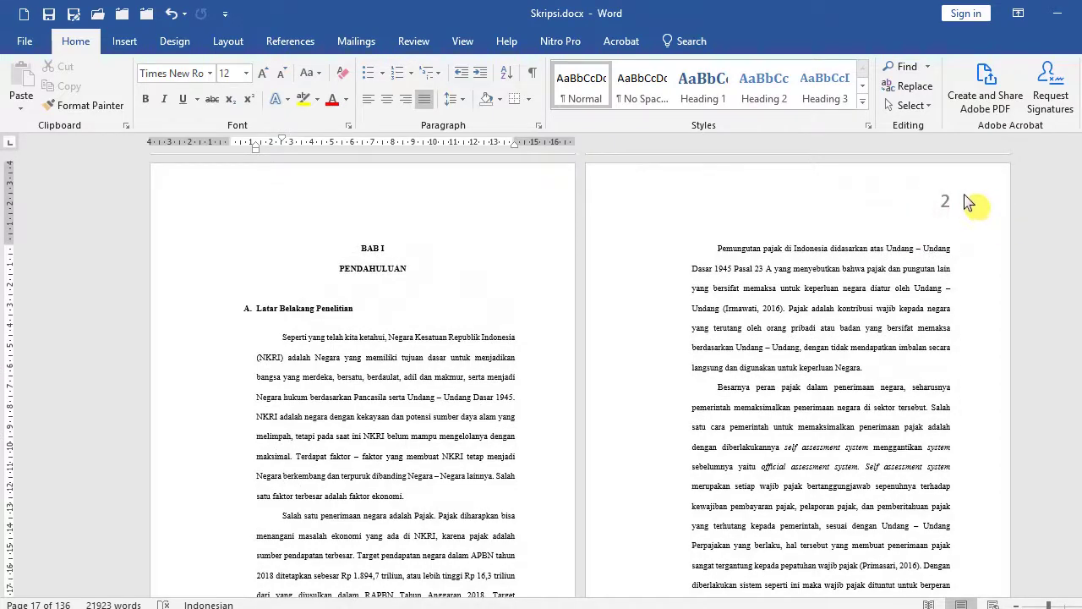
{"action": "scroll", "coordinate": [776, 423], "scroll_direction": "down", "scroll_amount": 5}
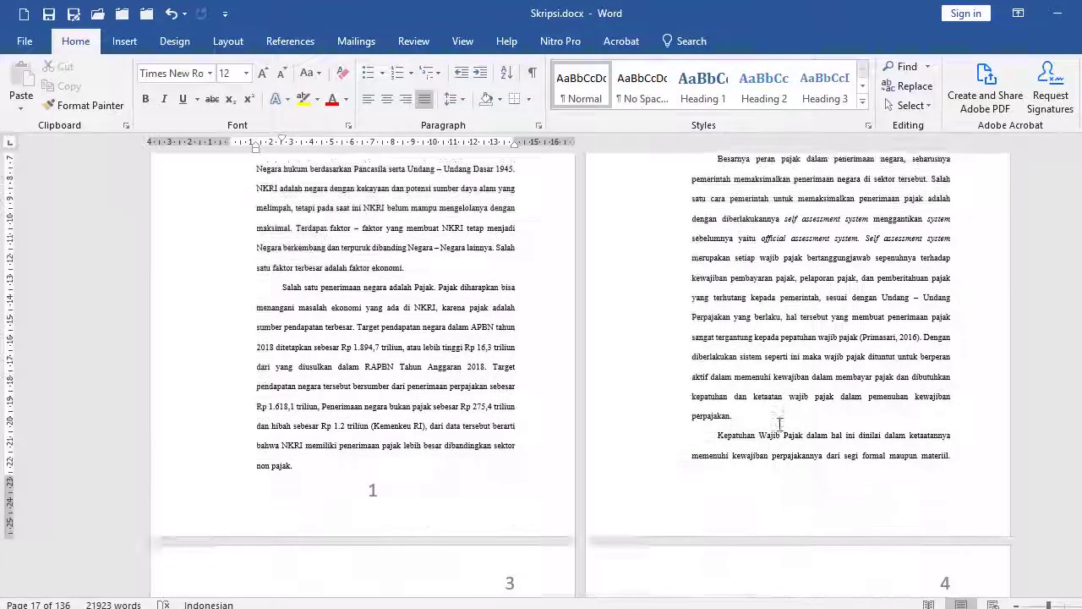
{"action": "scroll", "coordinate": [779, 423], "scroll_direction": "down", "scroll_amount": 3}
{"action": "scroll", "coordinate": [780, 422], "scroll_direction": "down", "scroll_amount": 4}
{"action": "scroll", "coordinate": [776, 457], "scroll_direction": "down", "scroll_amount": 8}
{"action": "scroll", "coordinate": [774, 486], "scroll_direction": "down", "scroll_amount": 8}
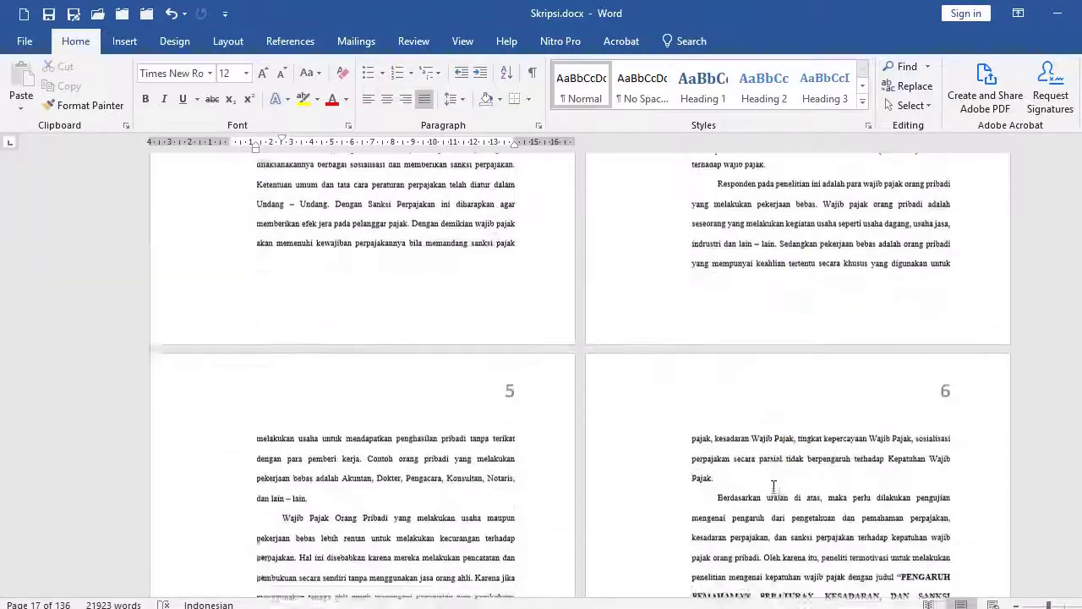
{"action": "scroll", "coordinate": [773, 486], "scroll_direction": "down", "scroll_amount": 4}
{"action": "scroll", "coordinate": [756, 495], "scroll_direction": "down", "scroll_amount": 6}
{"action": "scroll", "coordinate": [751, 507], "scroll_direction": "down", "scroll_amount": 8}
{"action": "scroll", "coordinate": [748, 503], "scroll_direction": "down", "scroll_amount": 1}
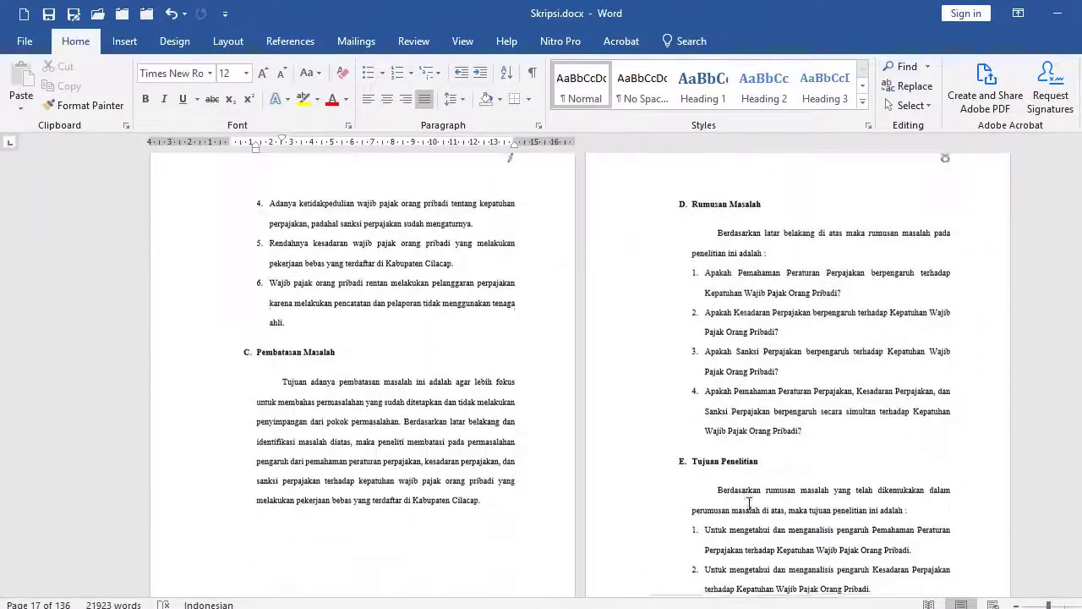
{"action": "scroll", "coordinate": [748, 503], "scroll_direction": "down", "scroll_amount": 6}
{"action": "scroll", "coordinate": [750, 503], "scroll_direction": "down", "scroll_amount": 3}
{"action": "scroll", "coordinate": [752, 503], "scroll_direction": "down", "scroll_amount": 3}
{"action": "scroll", "coordinate": [755, 503], "scroll_direction": "down", "scroll_amount": 5}
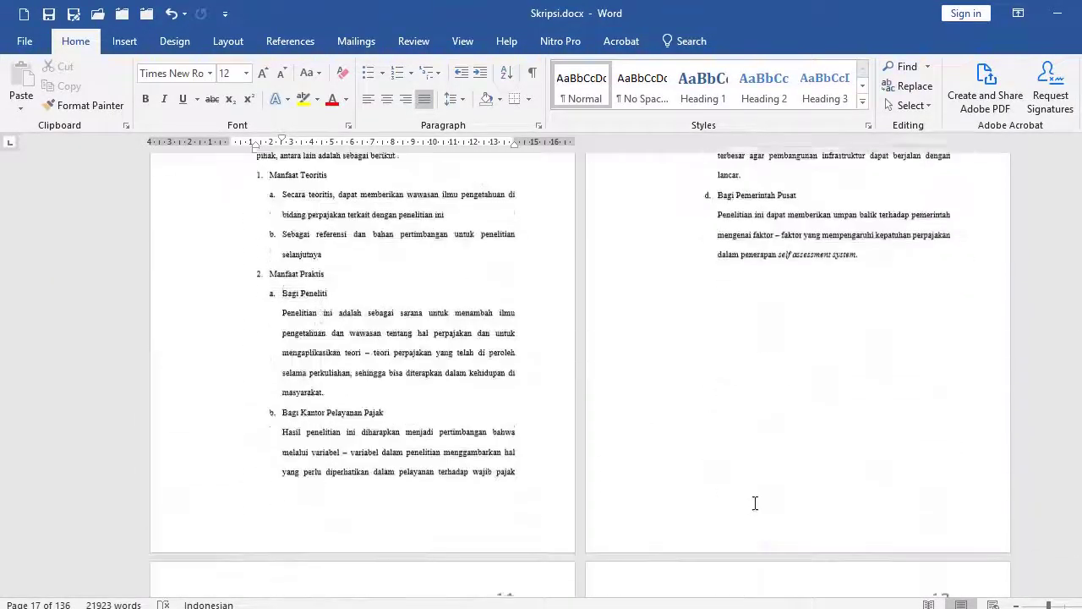
{"action": "scroll", "coordinate": [755, 503], "scroll_direction": "down", "scroll_amount": 5}
{"action": "scroll", "coordinate": [595, 449], "scroll_direction": "down", "scroll_amount": 2}
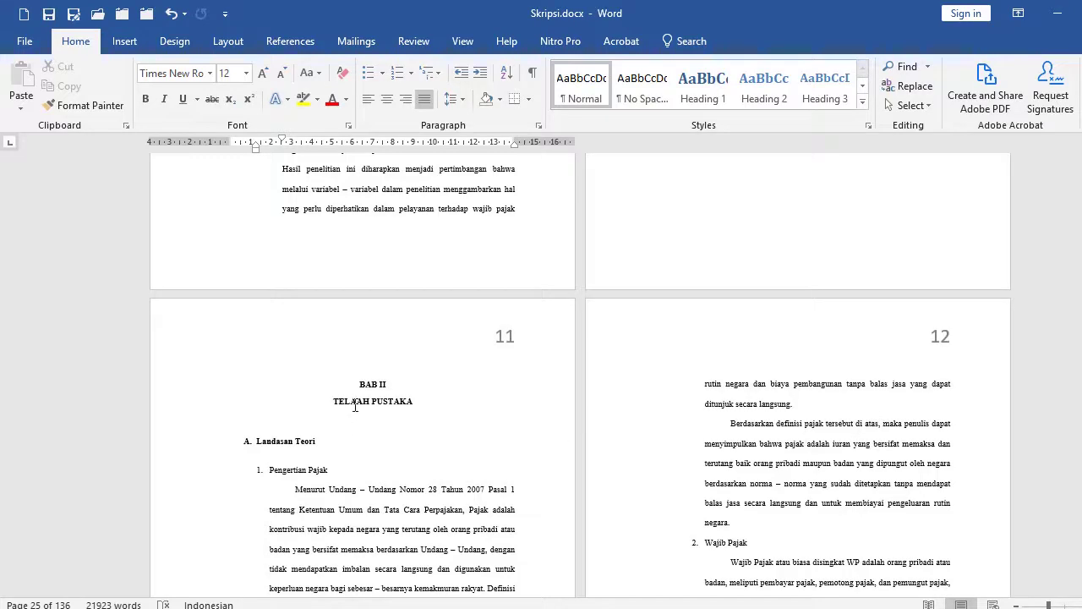
{"action": "scroll", "coordinate": [355, 406], "scroll_direction": "down", "scroll_amount": 1}
{"action": "scroll", "coordinate": [364, 431], "scroll_direction": "down", "scroll_amount": 2}
{"action": "scroll", "coordinate": [381, 473], "scroll_direction": "down", "scroll_amount": 2}
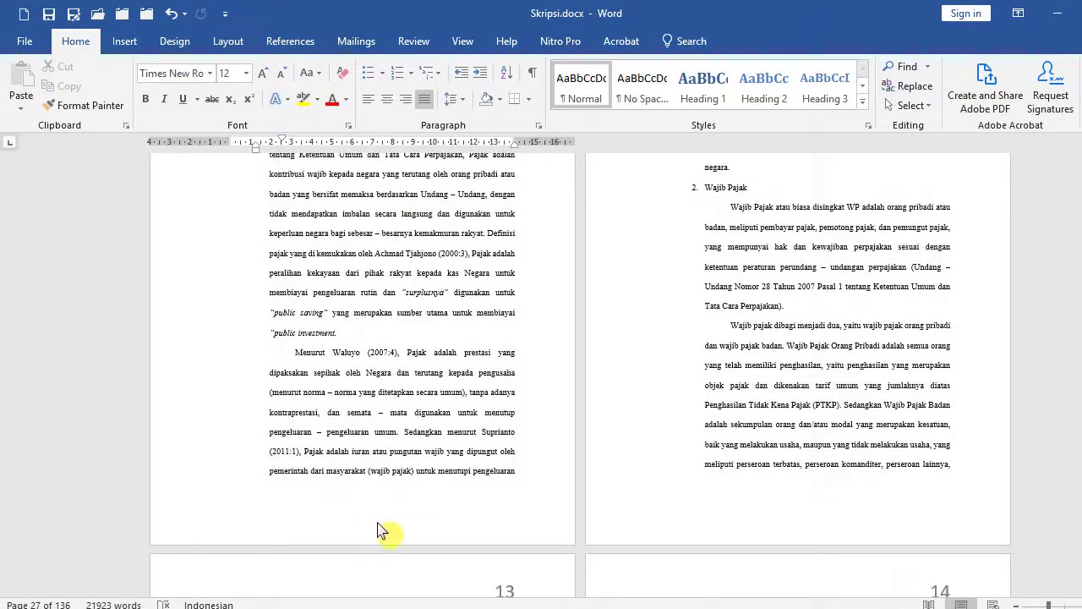
{"action": "scroll", "coordinate": [377, 530], "scroll_direction": "up", "scroll_amount": 2}
{"action": "scroll", "coordinate": [435, 375], "scroll_direction": "up", "scroll_amount": 2}
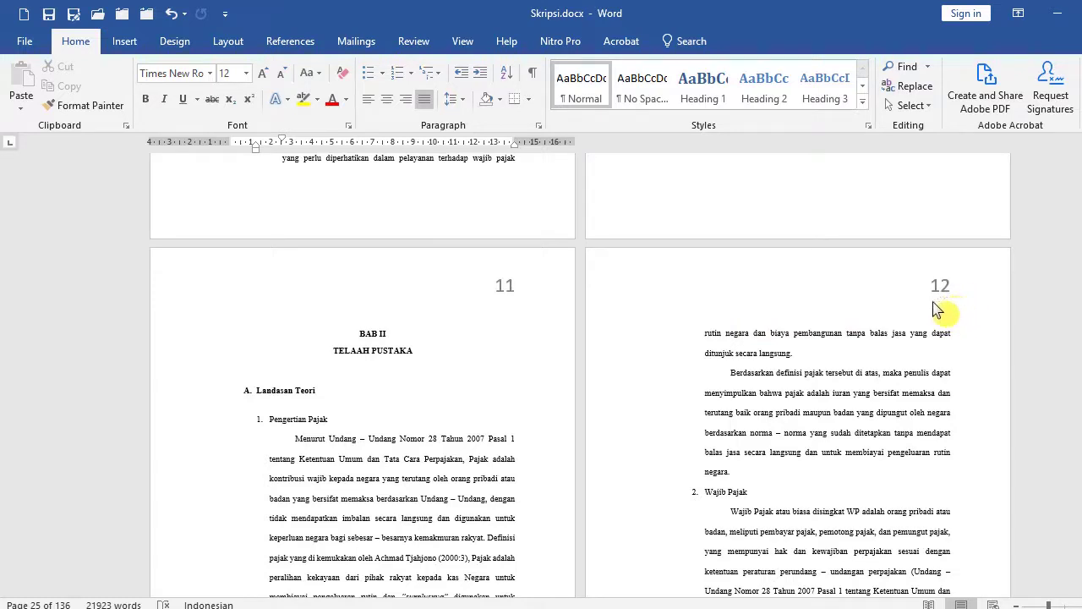
- Start a new section at the BAB II heading via Page Setup, applied to This point forward
{"action": "left_click", "coordinate": [310, 335]}
{"action": "left_click", "coordinate": [365, 325]}
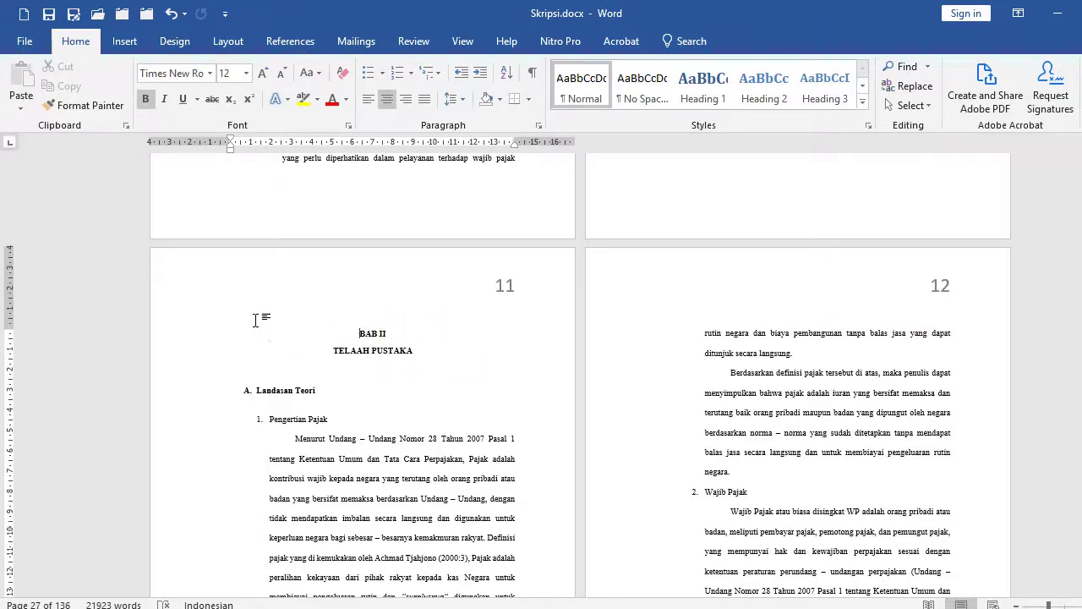
{"action": "left_click", "coordinate": [227, 42]}
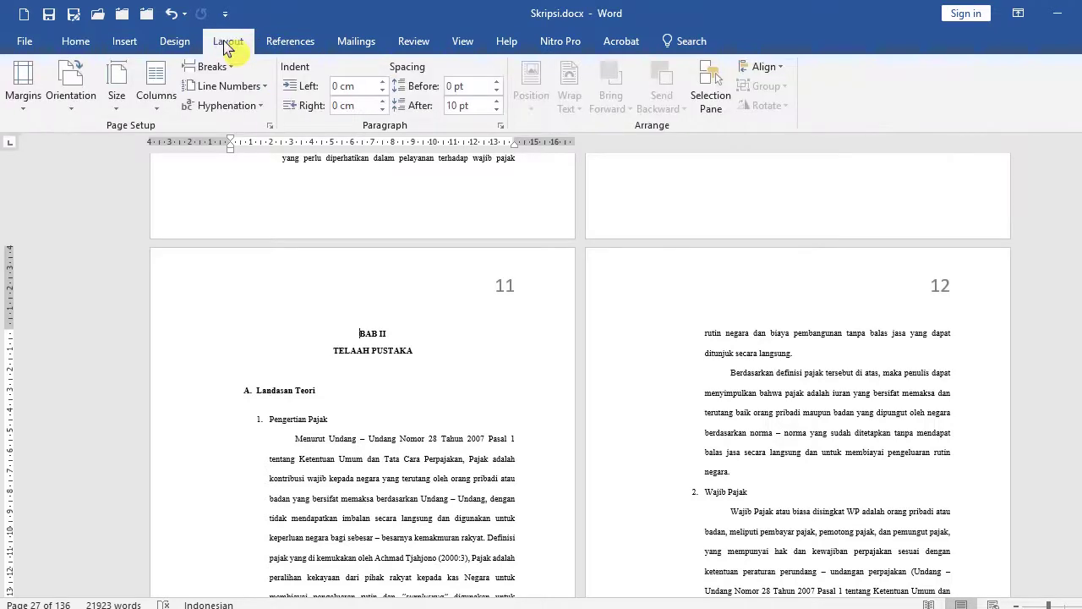
{"action": "left_click", "coordinate": [271, 127]}
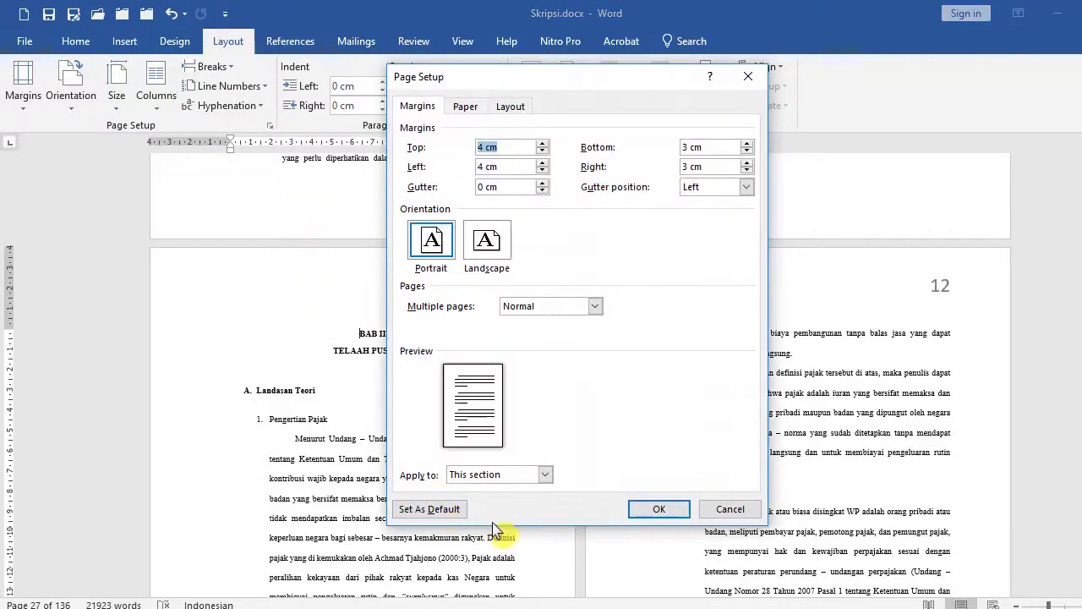
{"action": "left_click", "coordinate": [545, 476]}
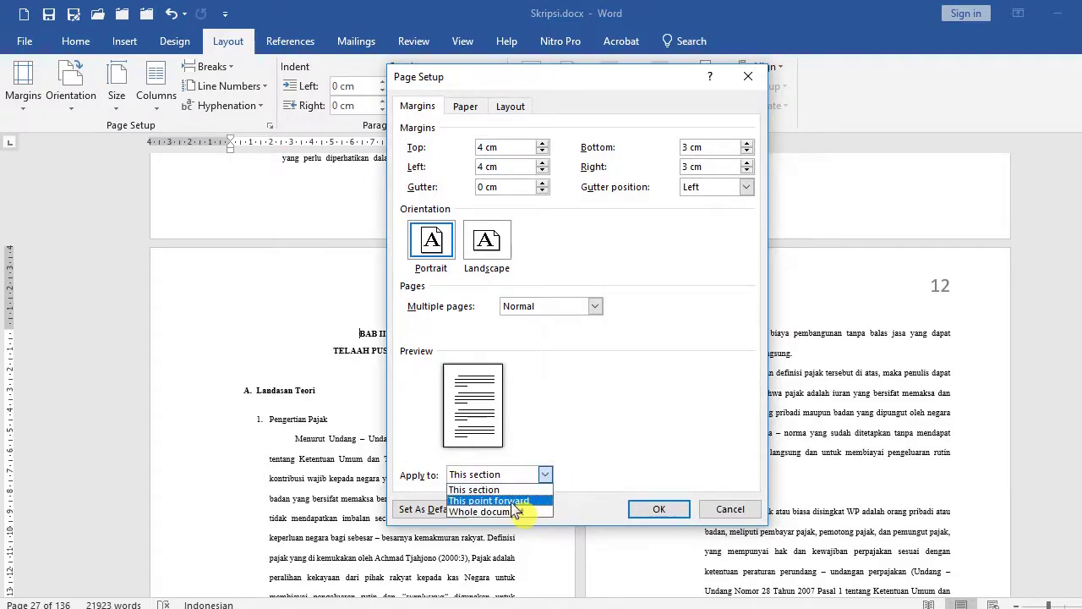
{"action": "left_click", "coordinate": [513, 503]}
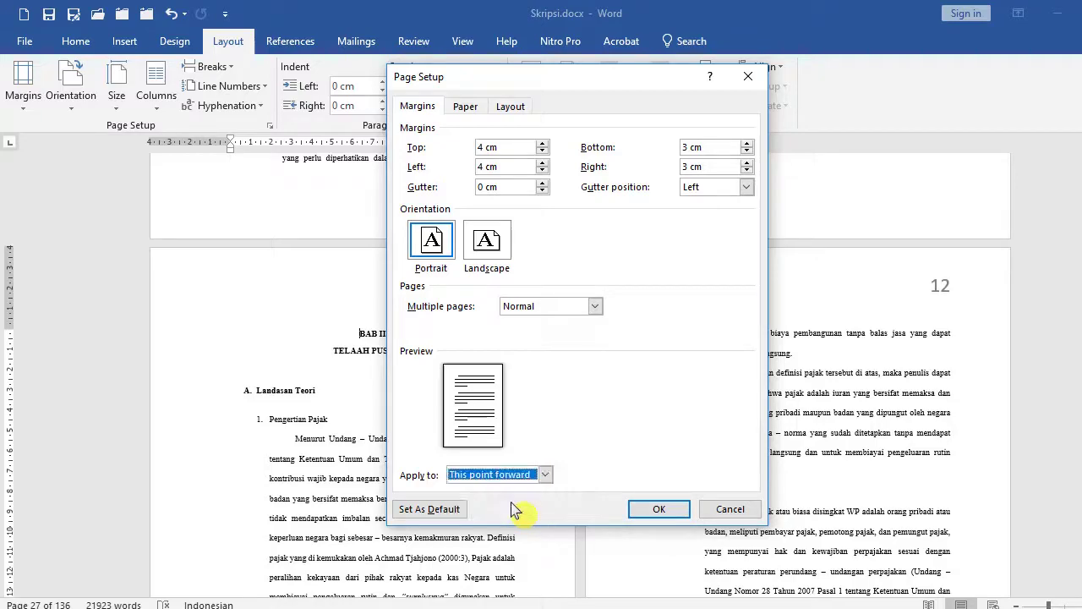
{"action": "left_click", "coordinate": [655, 510]}
{"action": "scroll", "coordinate": [448, 459], "scroll_direction": "down", "scroll_amount": 1}
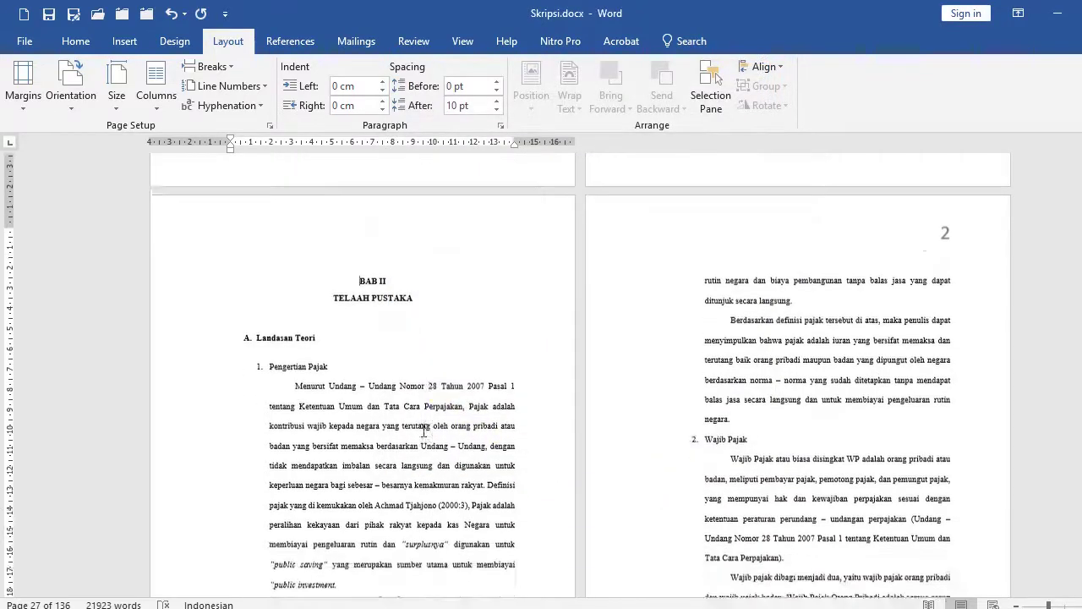
{"action": "scroll", "coordinate": [426, 435], "scroll_direction": "down", "scroll_amount": 3}
{"action": "scroll", "coordinate": [426, 435], "scroll_direction": "down", "scroll_amount": 3}
{"action": "scroll", "coordinate": [426, 435], "scroll_direction": "down", "scroll_amount": 1}
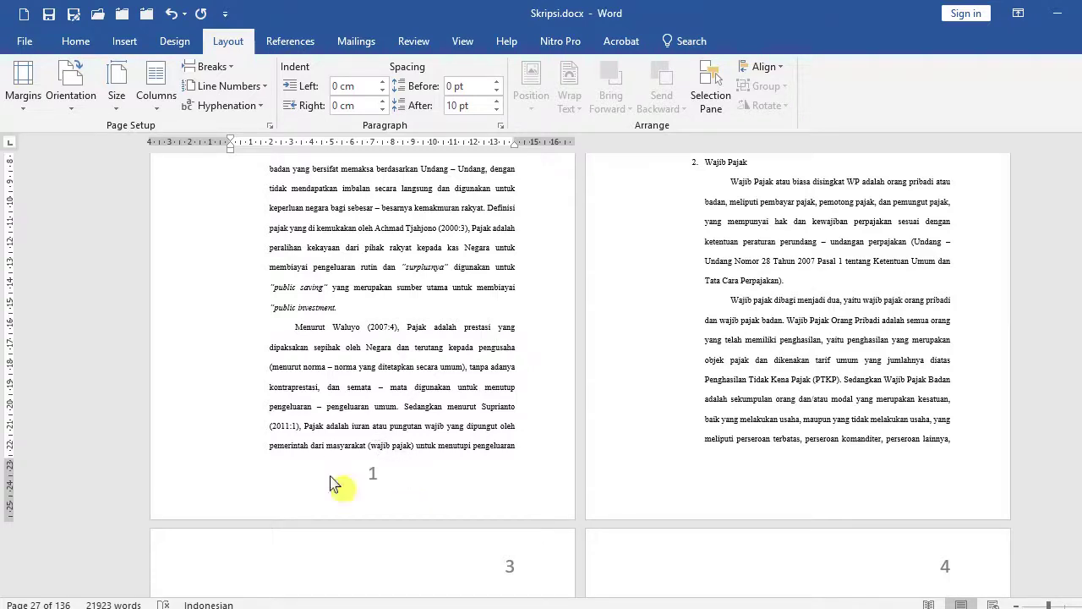
- Make BAB II's footer page numbers continue from the previous section, so its first page shows 11
{"action": "double_click", "coordinate": [182, 507]}
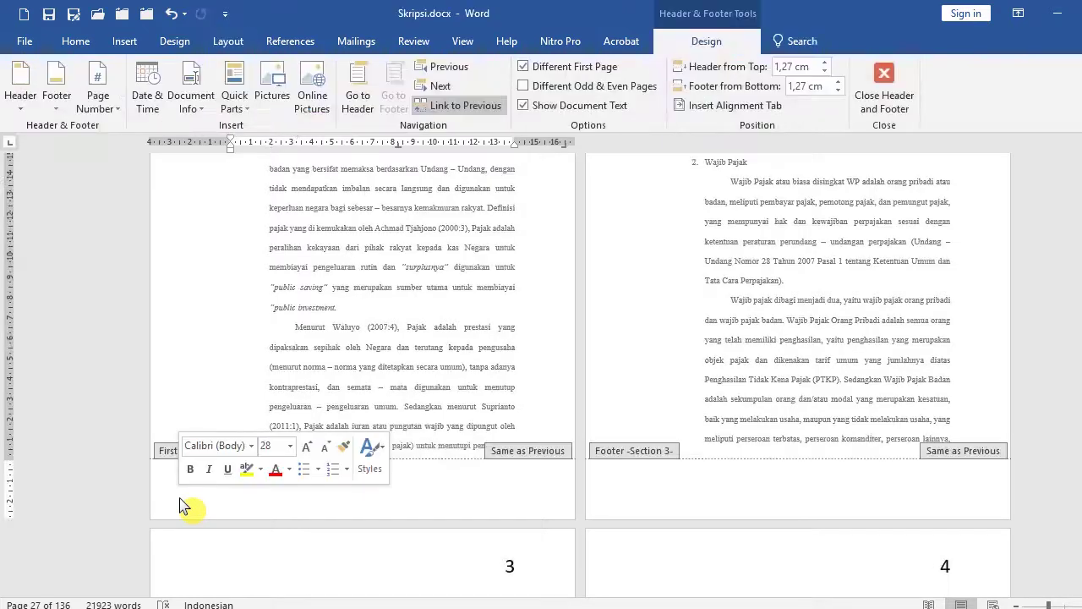
{"action": "left_click", "coordinate": [119, 117]}
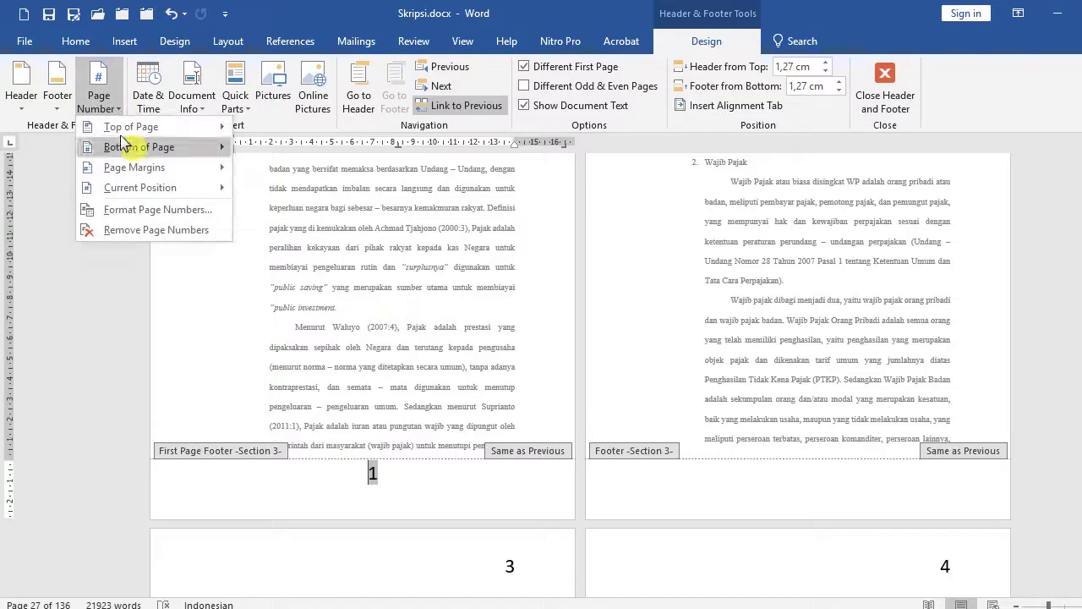
{"action": "left_click", "coordinate": [144, 211]}
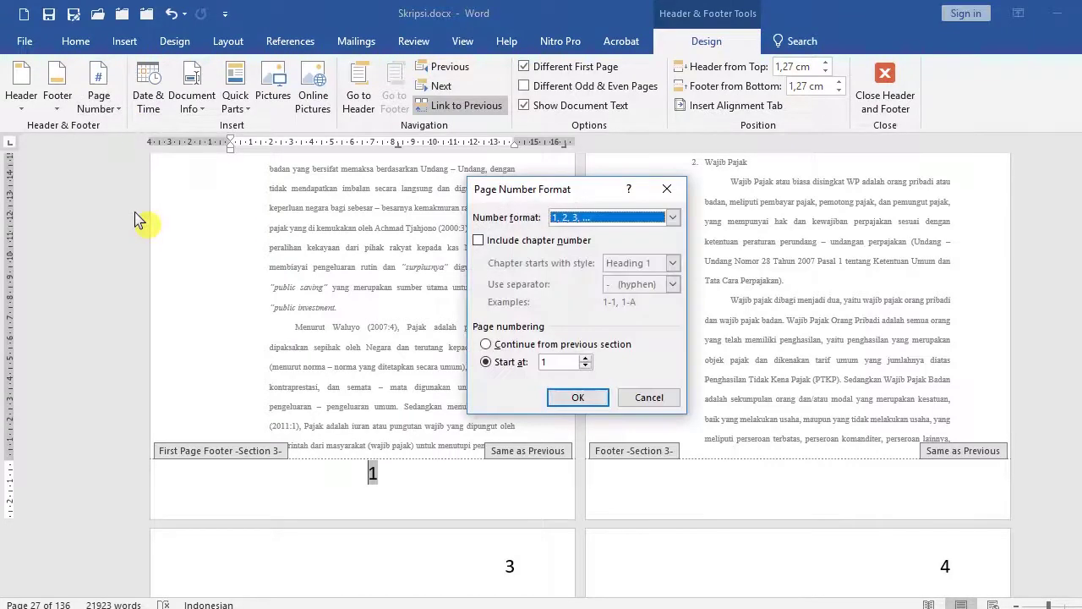
{"action": "left_click", "coordinate": [504, 347]}
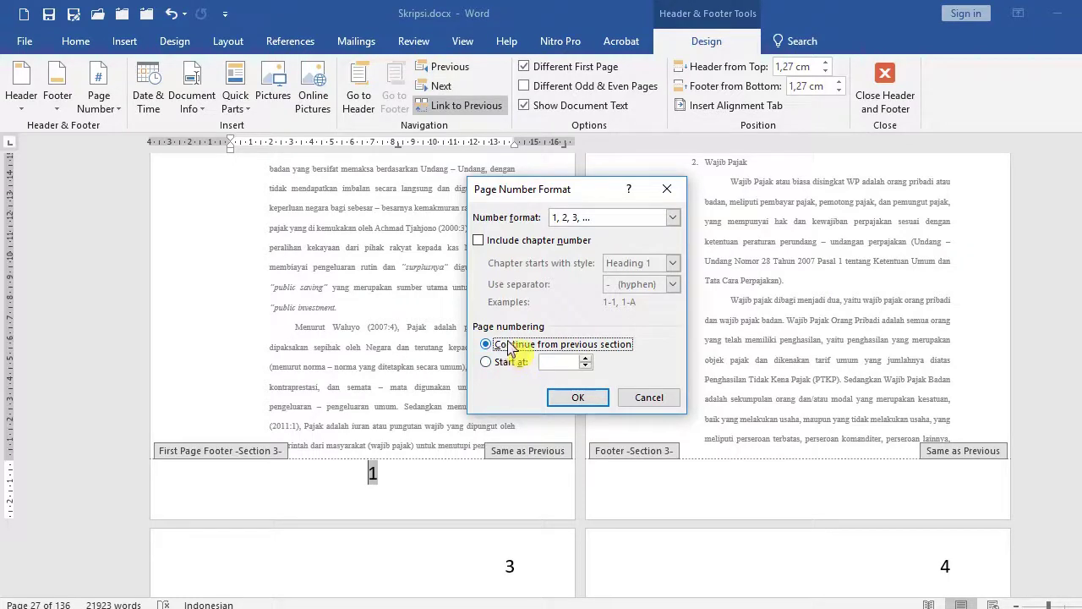
{"action": "left_click", "coordinate": [574, 399]}
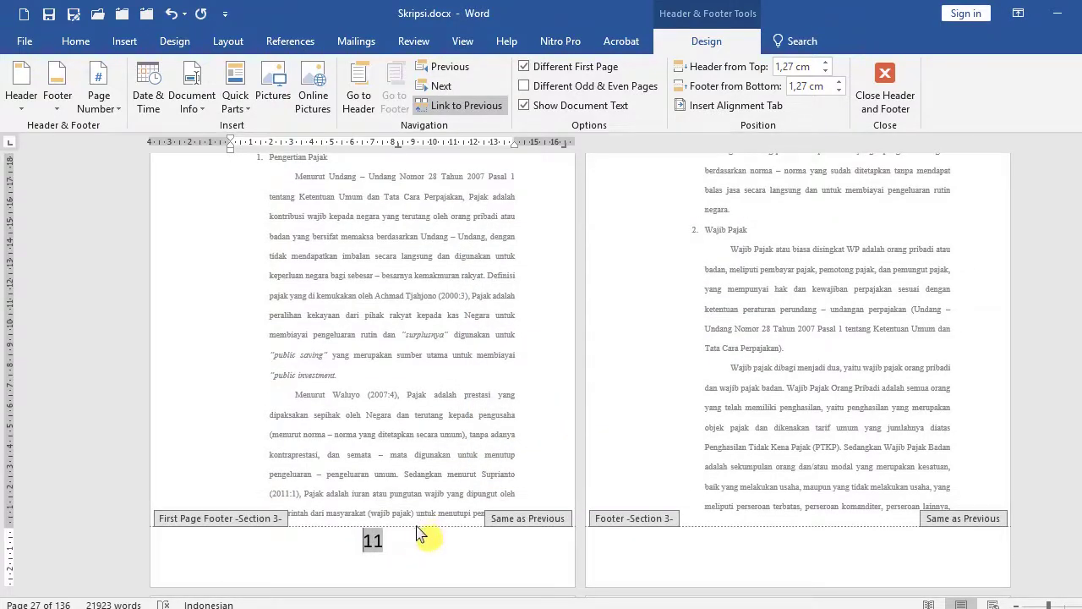
{"action": "scroll", "coordinate": [420, 534], "scroll_direction": "up", "scroll_amount": 5}
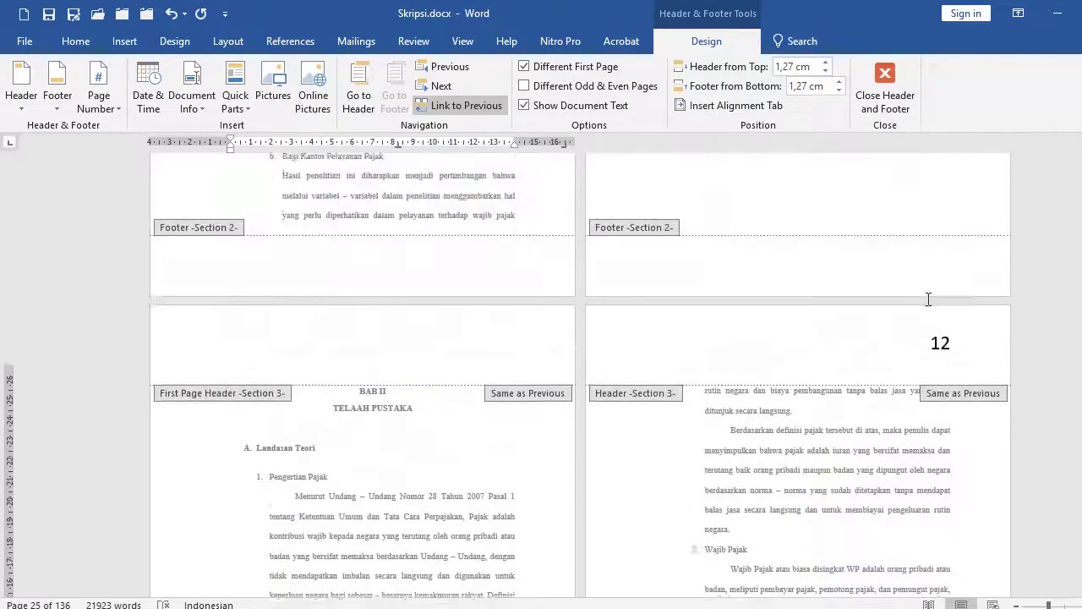
{"action": "scroll", "coordinate": [865, 398], "scroll_direction": "up", "scroll_amount": 1}
{"action": "scroll", "coordinate": [787, 367], "scroll_direction": "up", "scroll_amount": 2}
{"action": "scroll", "coordinate": [860, 355], "scroll_direction": "up", "scroll_amount": 2}
{"action": "scroll", "coordinate": [873, 341], "scroll_direction": "up", "scroll_amount": 2}
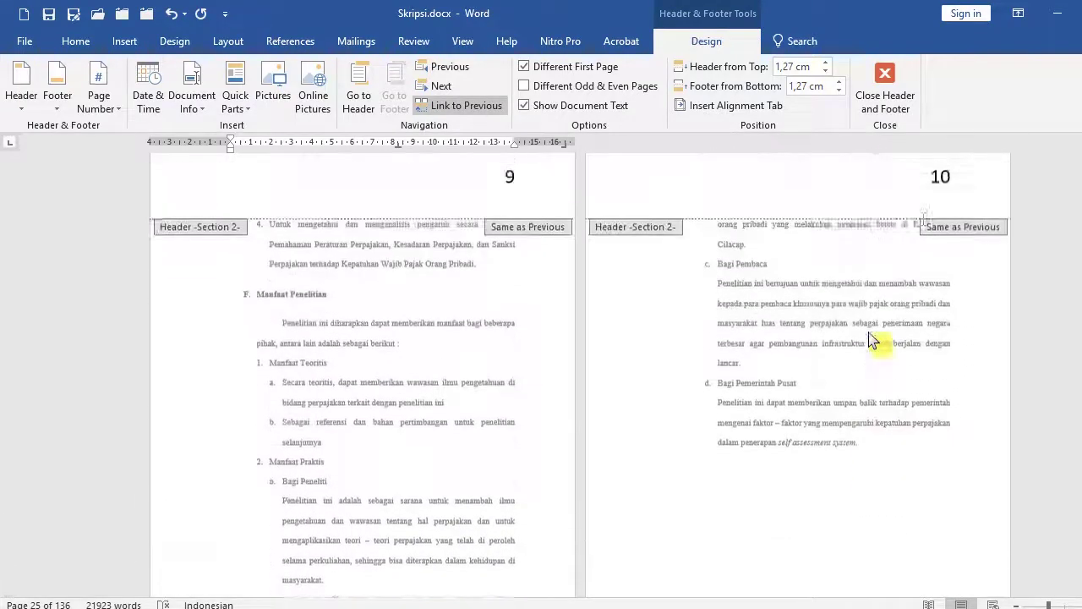
{"action": "scroll", "coordinate": [933, 274], "scroll_direction": "up", "scroll_amount": 2}
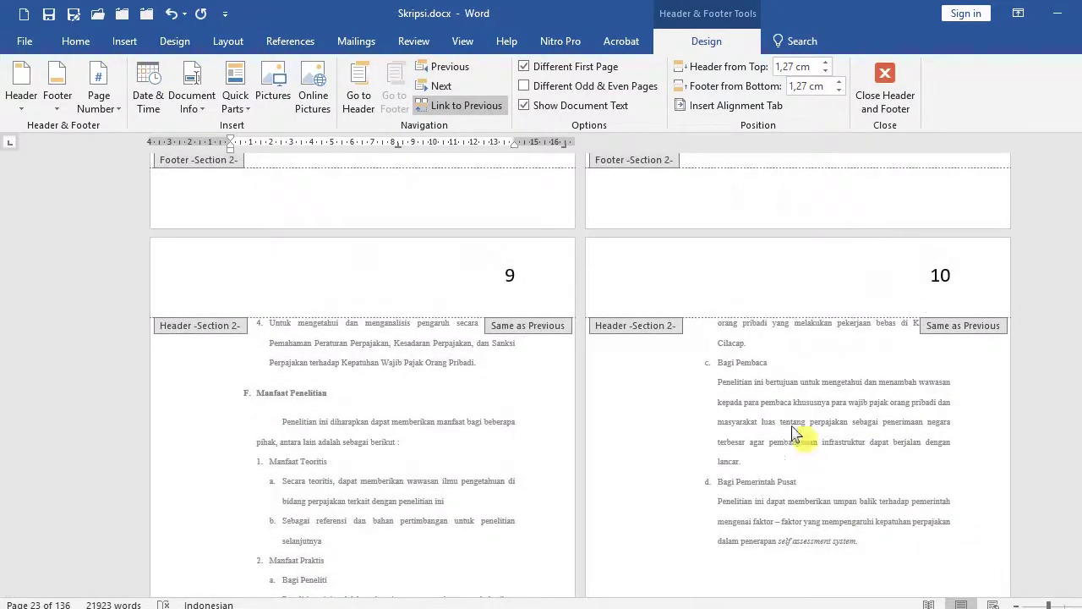
{"action": "scroll", "coordinate": [865, 313], "scroll_direction": "down", "scroll_amount": 1}
{"action": "scroll", "coordinate": [899, 411], "scroll_direction": "down", "scroll_amount": 5}
{"action": "scroll", "coordinate": [749, 479], "scroll_direction": "down", "scroll_amount": 5}
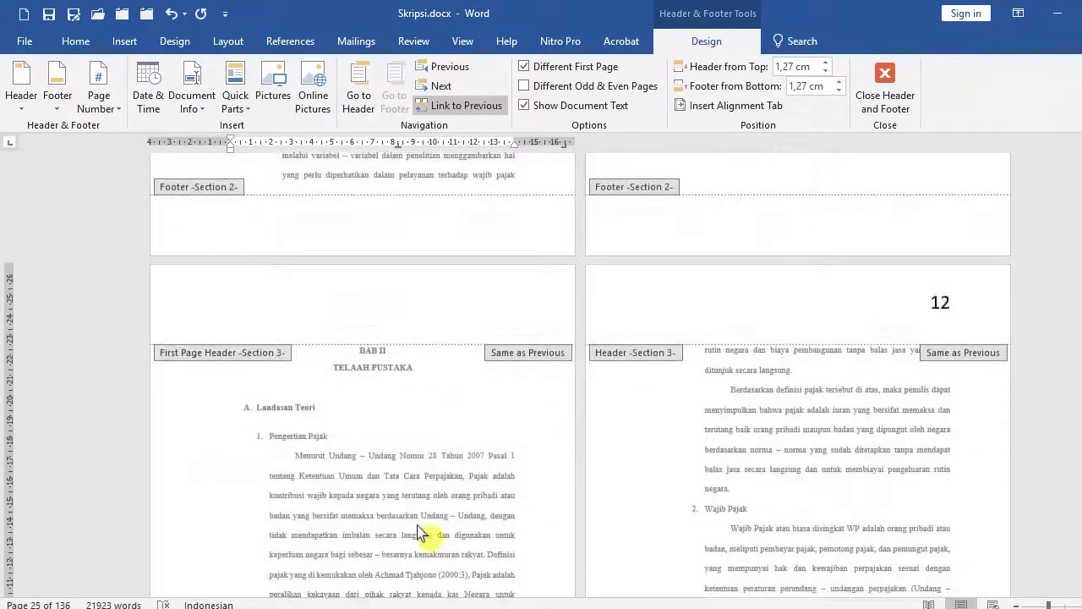
{"action": "scroll", "coordinate": [421, 533], "scroll_direction": "down", "scroll_amount": 2}
{"action": "scroll", "coordinate": [398, 212], "scroll_direction": "down", "scroll_amount": 1}
{"action": "scroll", "coordinate": [401, 240], "scroll_direction": "up", "scroll_amount": 2}
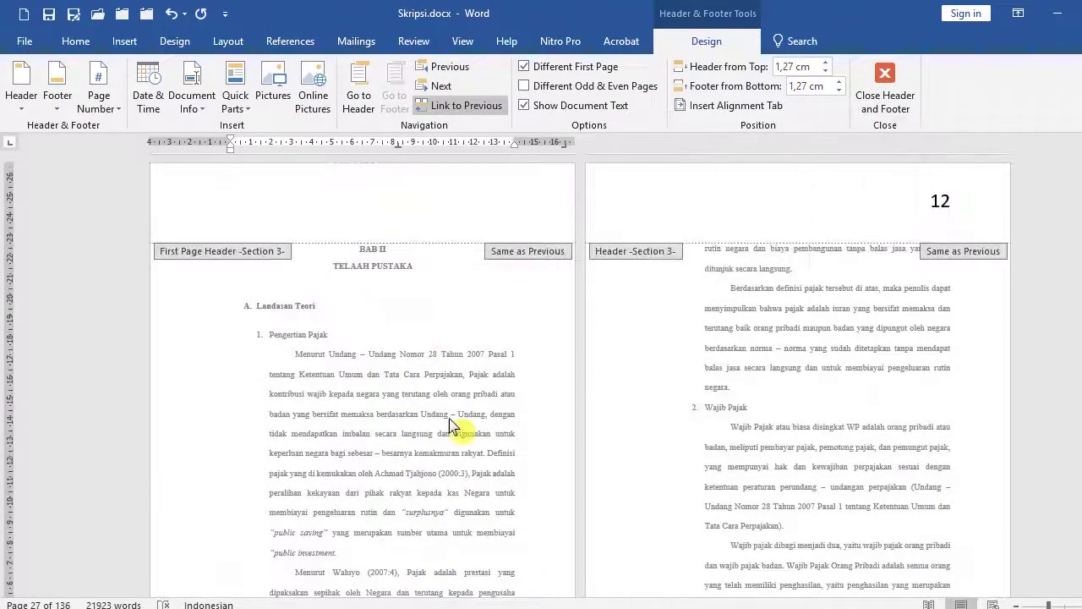
{"action": "scroll", "coordinate": [406, 431], "scroll_direction": "down", "scroll_amount": 5}
{"action": "scroll", "coordinate": [363, 448], "scroll_direction": "down", "scroll_amount": 1}
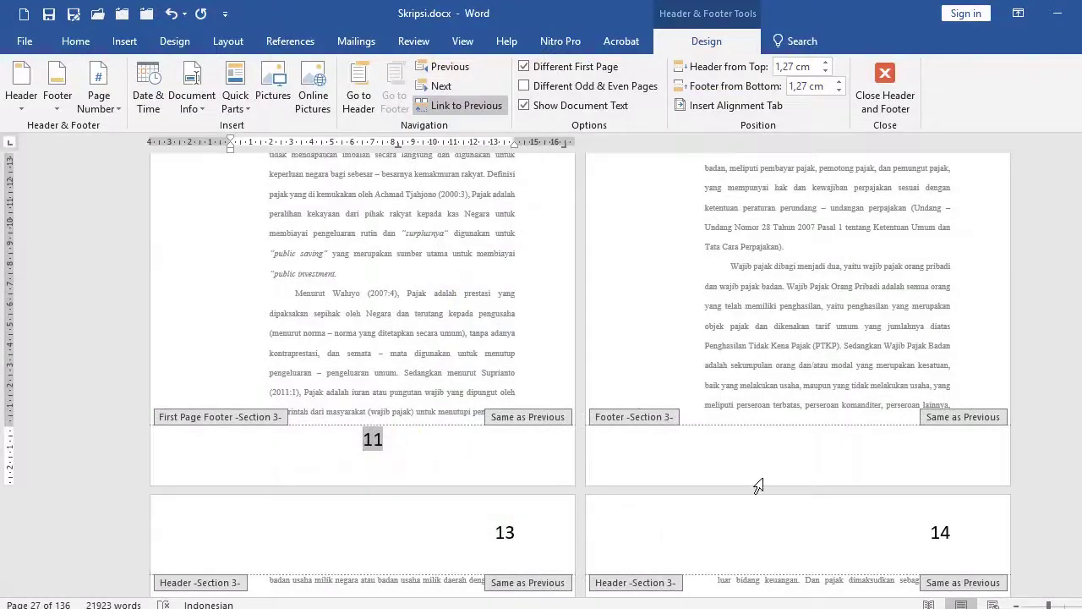
{"action": "scroll", "coordinate": [857, 437], "scroll_direction": "down", "scroll_amount": 6}
{"action": "scroll", "coordinate": [693, 476], "scroll_direction": "down", "scroll_amount": 8}
{"action": "scroll", "coordinate": [591, 505], "scroll_direction": "down", "scroll_amount": 5}
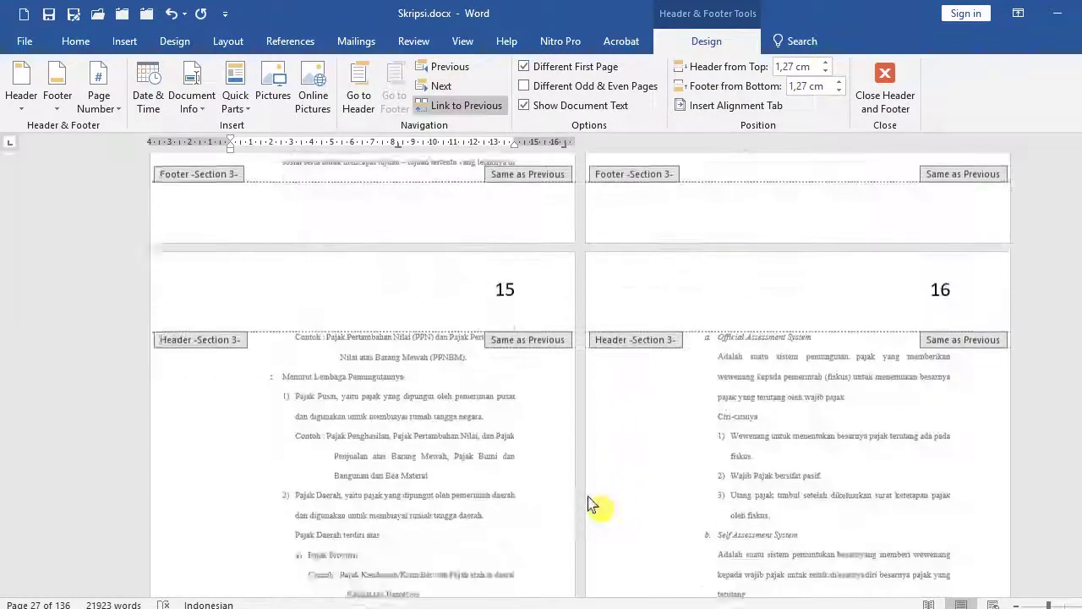
{"action": "scroll", "coordinate": [453, 592], "scroll_direction": "down", "scroll_amount": 5}
{"action": "scroll", "coordinate": [449, 519], "scroll_direction": "down", "scroll_amount": 6}
{"action": "scroll", "coordinate": [464, 586], "scroll_direction": "down", "scroll_amount": 6}
{"action": "scroll", "coordinate": [462, 515], "scroll_direction": "down", "scroll_amount": 3}
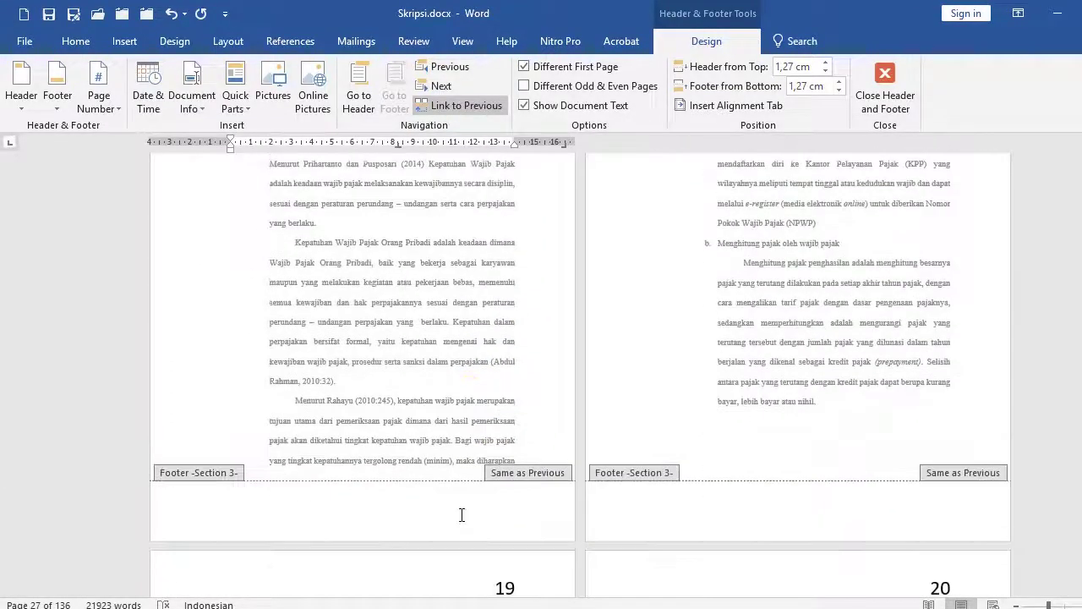
{"action": "scroll", "coordinate": [476, 586], "scroll_direction": "down", "scroll_amount": 4}
{"action": "scroll", "coordinate": [481, 586], "scroll_direction": "down", "scroll_amount": 5}
{"action": "scroll", "coordinate": [476, 580], "scroll_direction": "down", "scroll_amount": 3}
{"action": "scroll", "coordinate": [474, 517], "scroll_direction": "down", "scroll_amount": 2}
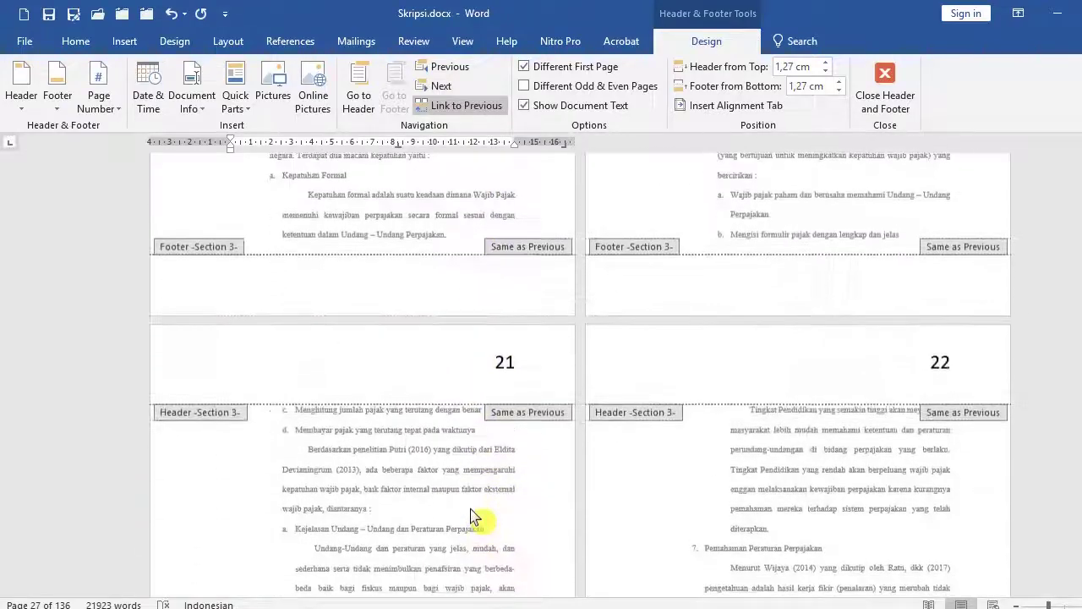
{"action": "scroll", "coordinate": [483, 515], "scroll_direction": "down", "scroll_amount": 4}
{"action": "scroll", "coordinate": [481, 580], "scroll_direction": "down", "scroll_amount": 4}
{"action": "scroll", "coordinate": [481, 519], "scroll_direction": "down", "scroll_amount": 4}
{"action": "scroll", "coordinate": [476, 507], "scroll_direction": "down", "scroll_amount": 2}
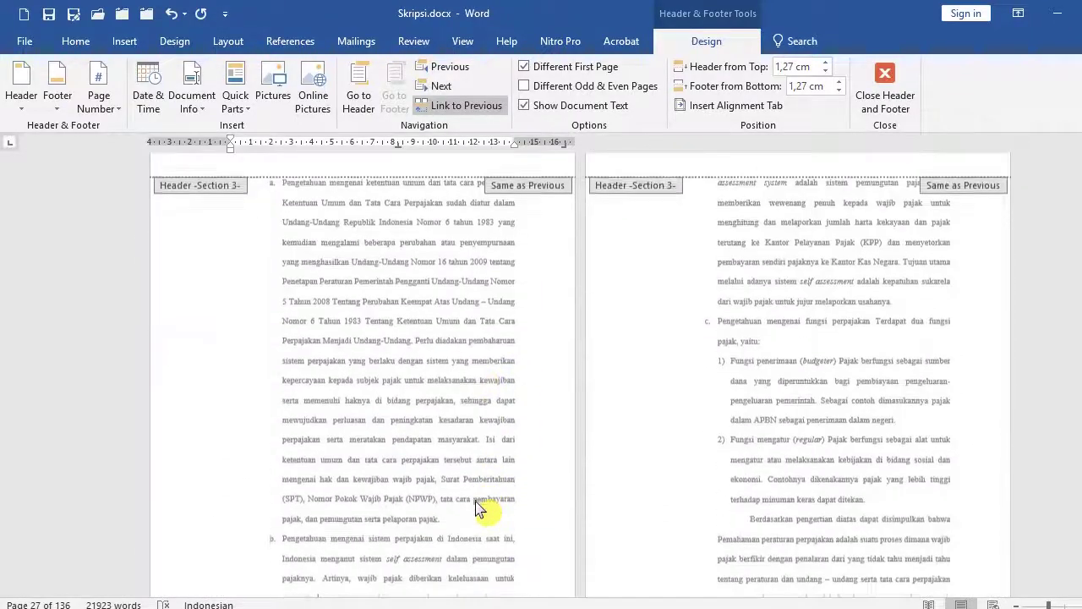
{"action": "scroll", "coordinate": [479, 542], "scroll_direction": "down", "scroll_amount": 5}
{"action": "scroll", "coordinate": [482, 504], "scroll_direction": "down", "scroll_amount": 4}
{"action": "scroll", "coordinate": [483, 502], "scroll_direction": "down", "scroll_amount": 4}
{"action": "scroll", "coordinate": [479, 500], "scroll_direction": "down", "scroll_amount": 2}
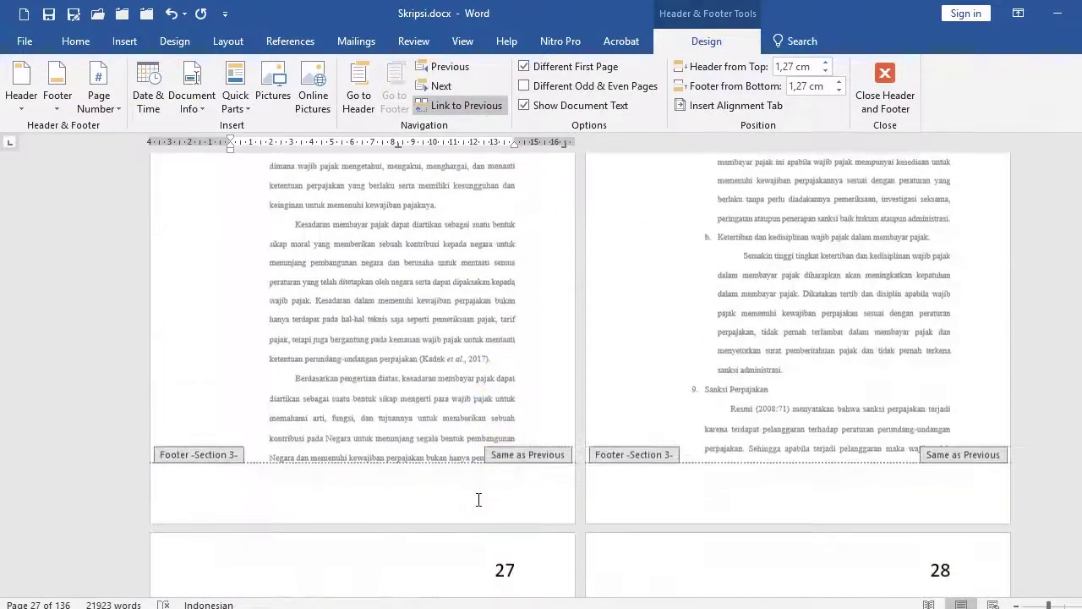
{"action": "scroll", "coordinate": [479, 500], "scroll_direction": "down", "scroll_amount": 4}
{"action": "scroll", "coordinate": [483, 508], "scroll_direction": "down", "scroll_amount": 3}
{"action": "scroll", "coordinate": [482, 508], "scroll_direction": "down", "scroll_amount": 3}
{"action": "scroll", "coordinate": [478, 508], "scroll_direction": "down", "scroll_amount": 4}
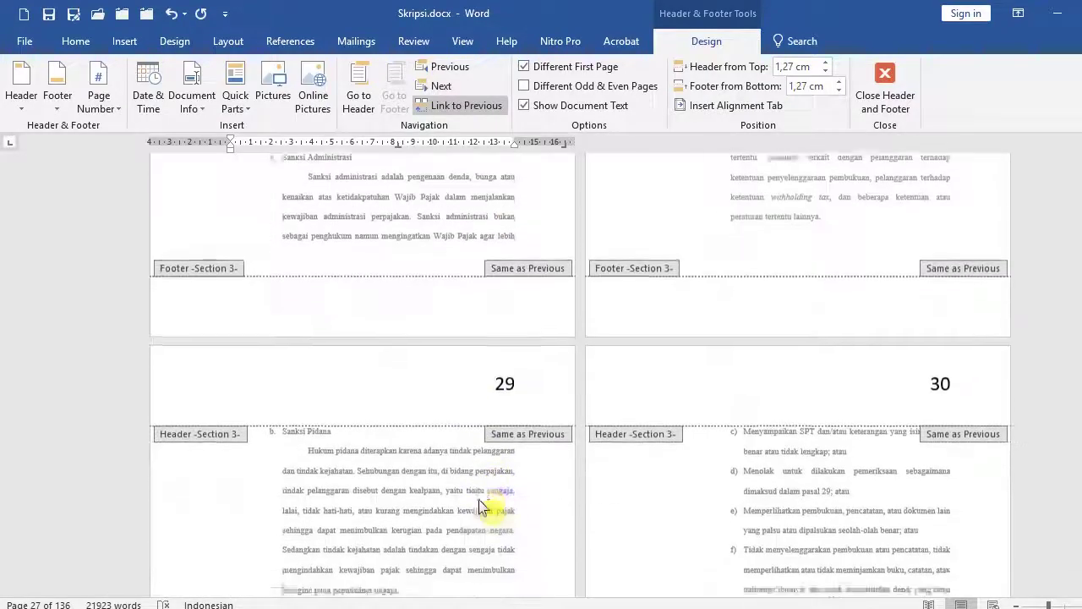
{"action": "scroll", "coordinate": [480, 506], "scroll_direction": "down", "scroll_amount": 4}
{"action": "scroll", "coordinate": [490, 507], "scroll_direction": "down", "scroll_amount": 3}
{"action": "scroll", "coordinate": [488, 506], "scroll_direction": "down", "scroll_amount": 4}
{"action": "scroll", "coordinate": [486, 503], "scroll_direction": "down", "scroll_amount": 3}
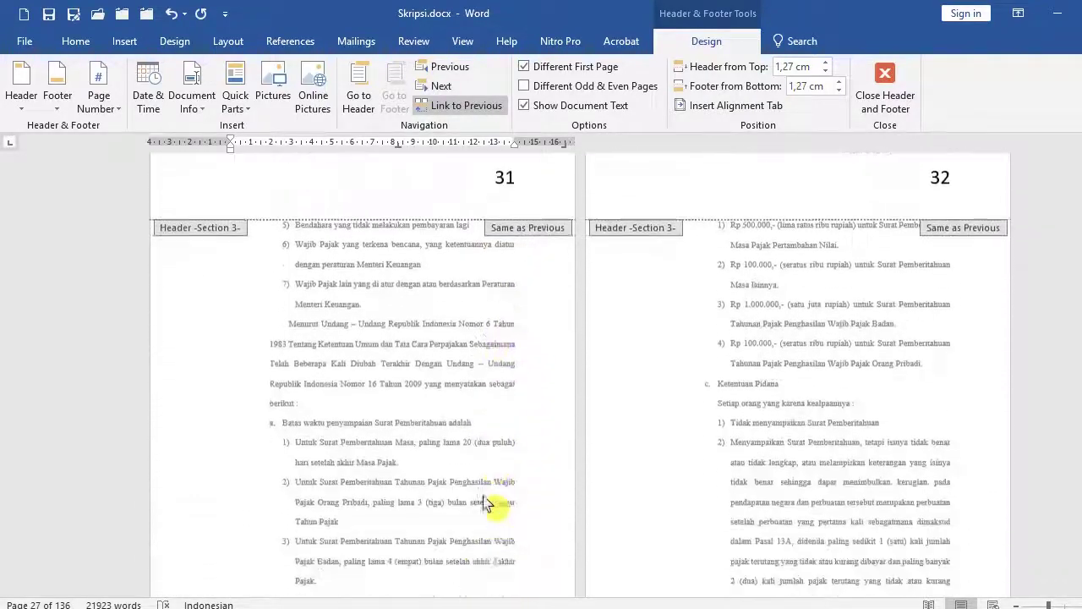
{"action": "scroll", "coordinate": [486, 503], "scroll_direction": "down", "scroll_amount": 4}
{"action": "scroll", "coordinate": [488, 503], "scroll_direction": "down", "scroll_amount": 3}
{"action": "scroll", "coordinate": [490, 503], "scroll_direction": "down", "scroll_amount": 3}
{"action": "scroll", "coordinate": [494, 503], "scroll_direction": "down", "scroll_amount": 4}
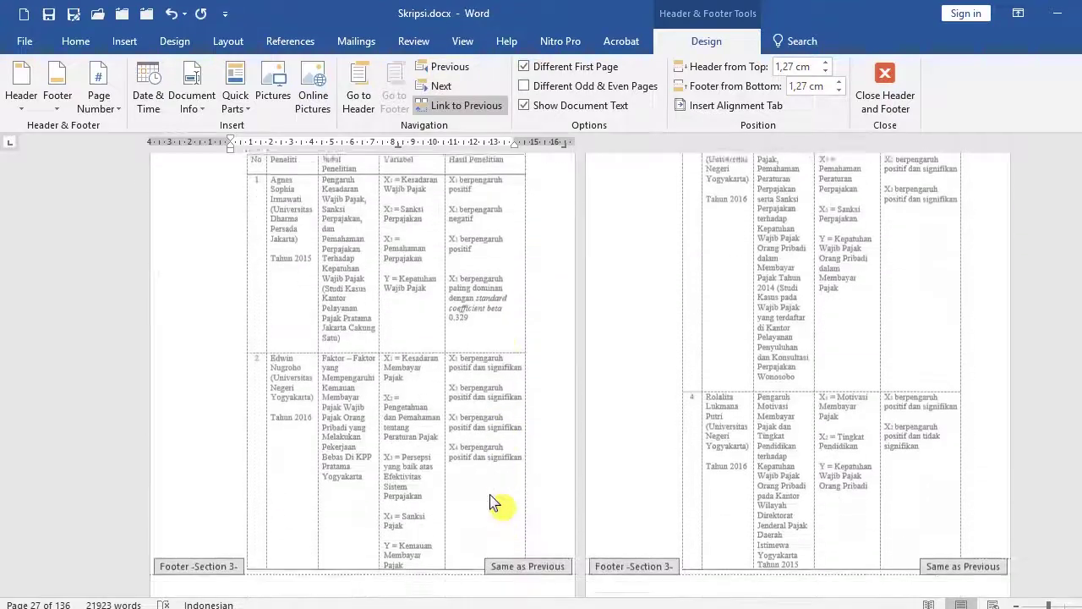
{"action": "scroll", "coordinate": [494, 503], "scroll_direction": "down", "scroll_amount": 4}
{"action": "scroll", "coordinate": [496, 499], "scroll_direction": "down", "scroll_amount": 3}
{"action": "scroll", "coordinate": [507, 499], "scroll_direction": "down", "scroll_amount": 3}
{"action": "scroll", "coordinate": [541, 541], "scroll_direction": "down", "scroll_amount": 4}
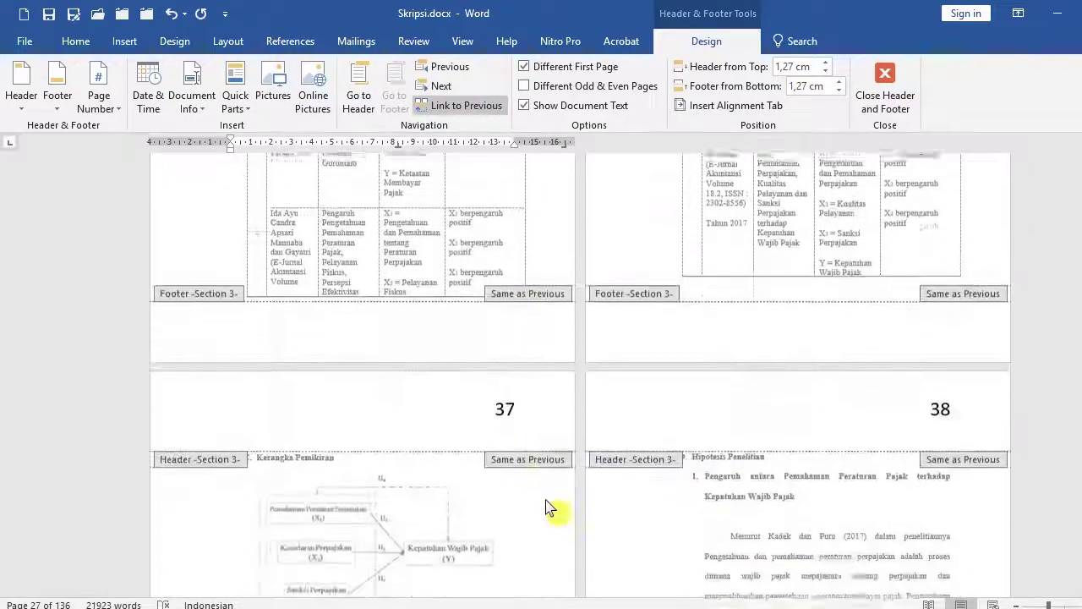
{"action": "scroll", "coordinate": [545, 508], "scroll_direction": "down", "scroll_amount": 3}
{"action": "scroll", "coordinate": [550, 513], "scroll_direction": "down", "scroll_amount": 3}
{"action": "scroll", "coordinate": [555, 502], "scroll_direction": "down", "scroll_amount": 3}
{"action": "scroll", "coordinate": [564, 502], "scroll_direction": "down", "scroll_amount": 3}
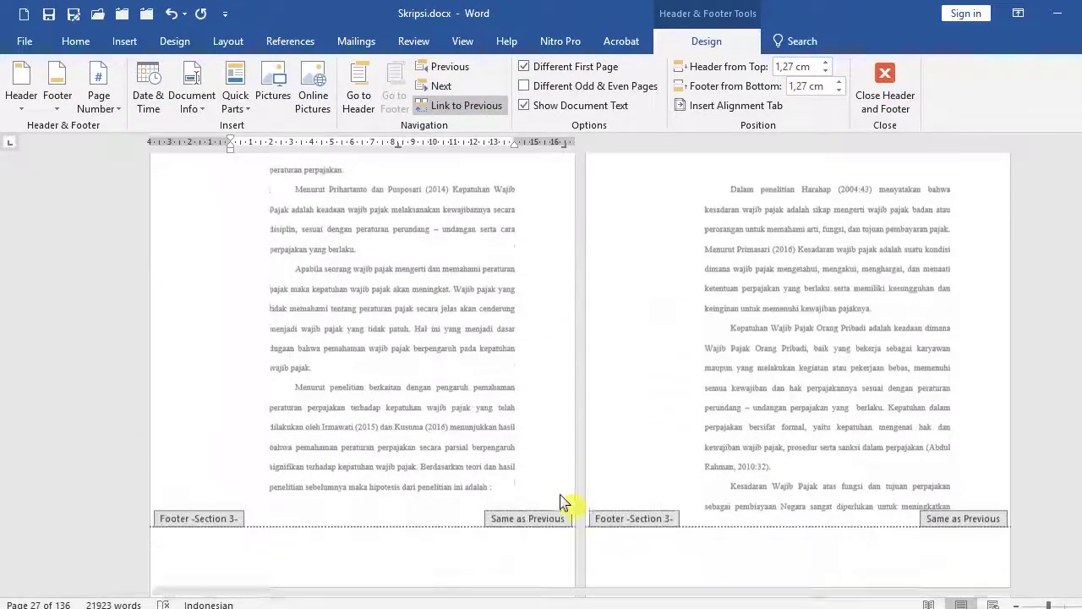
{"action": "scroll", "coordinate": [562, 500], "scroll_direction": "down", "scroll_amount": 3}
{"action": "scroll", "coordinate": [560, 500], "scroll_direction": "down", "scroll_amount": 3}
{"action": "scroll", "coordinate": [561, 499], "scroll_direction": "down", "scroll_amount": 3}
{"action": "scroll", "coordinate": [561, 497], "scroll_direction": "down", "scroll_amount": 3}
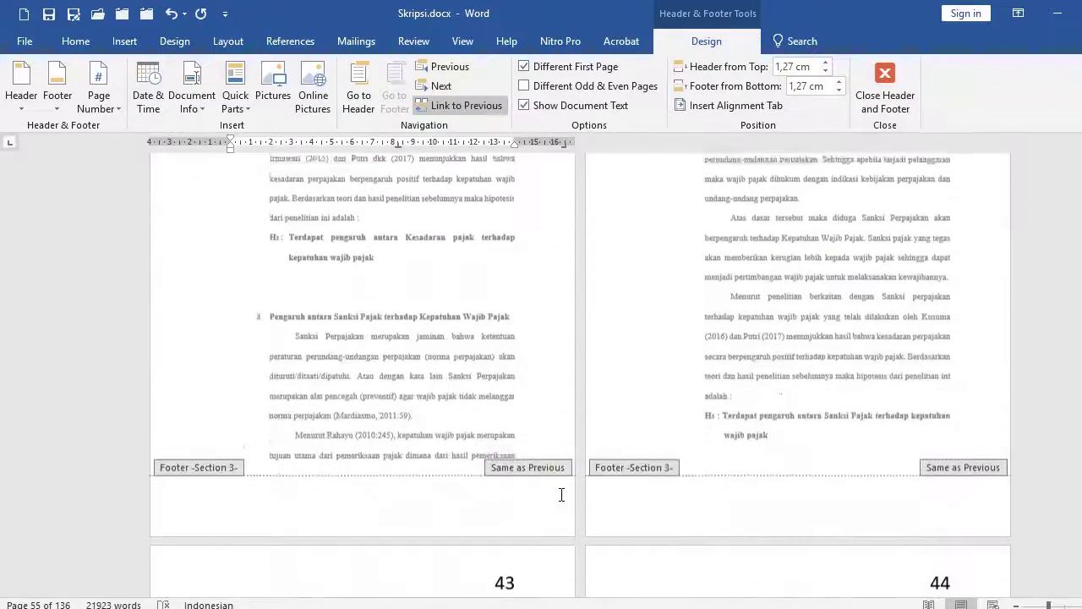
{"action": "scroll", "coordinate": [561, 498], "scroll_direction": "down", "scroll_amount": 3}
{"action": "scroll", "coordinate": [563, 502], "scroll_direction": "down", "scroll_amount": 3}
{"action": "scroll", "coordinate": [567, 502], "scroll_direction": "down", "scroll_amount": 3}
{"action": "scroll", "coordinate": [600, 504], "scroll_direction": "down", "scroll_amount": 3}
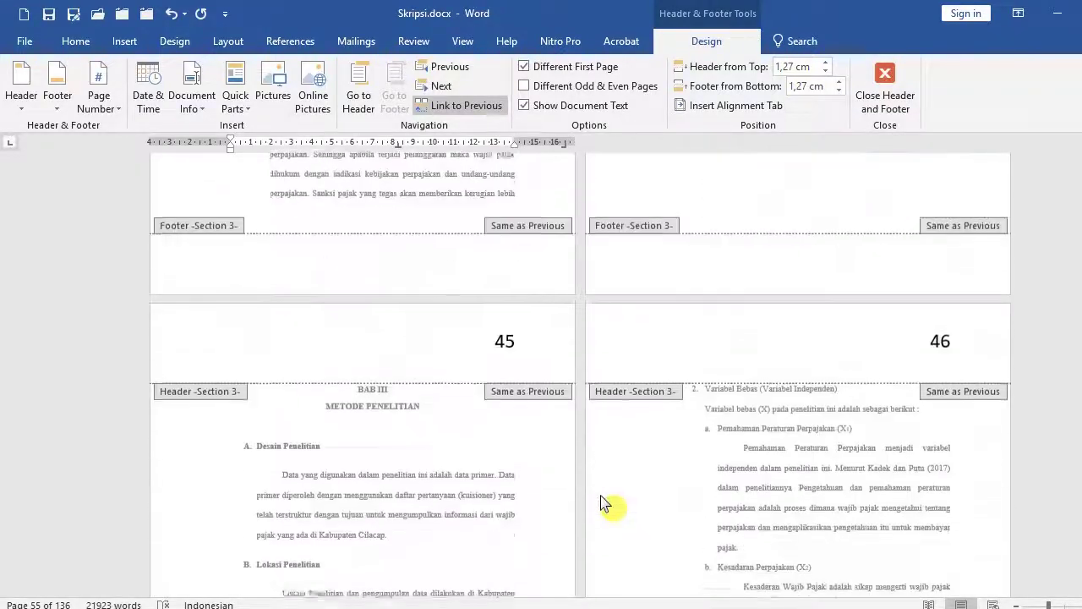
{"action": "scroll", "coordinate": [601, 504], "scroll_direction": "down", "scroll_amount": 3}
{"action": "scroll", "coordinate": [434, 459], "scroll_direction": "up", "scroll_amount": 1}
- Exit footer editing and place the cursor just before the BAB III heading on page 45
{"action": "double_click", "coordinate": [429, 414]}
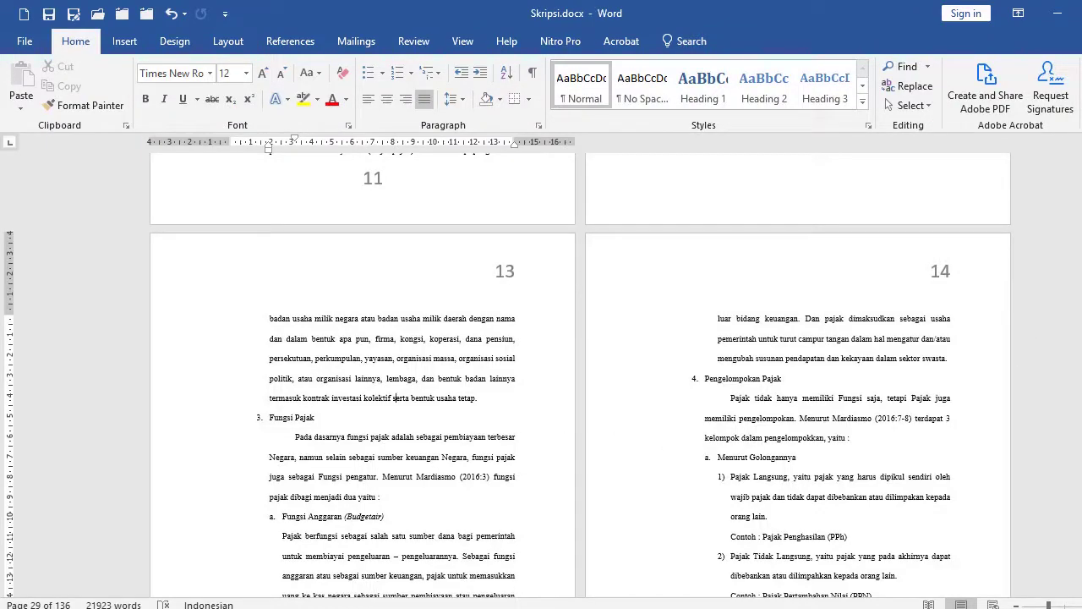
{"action": "scroll", "coordinate": [848, 457], "scroll_direction": "down", "scroll_amount": 10}
{"action": "scroll", "coordinate": [474, 482], "scroll_direction": "down", "scroll_amount": 1}
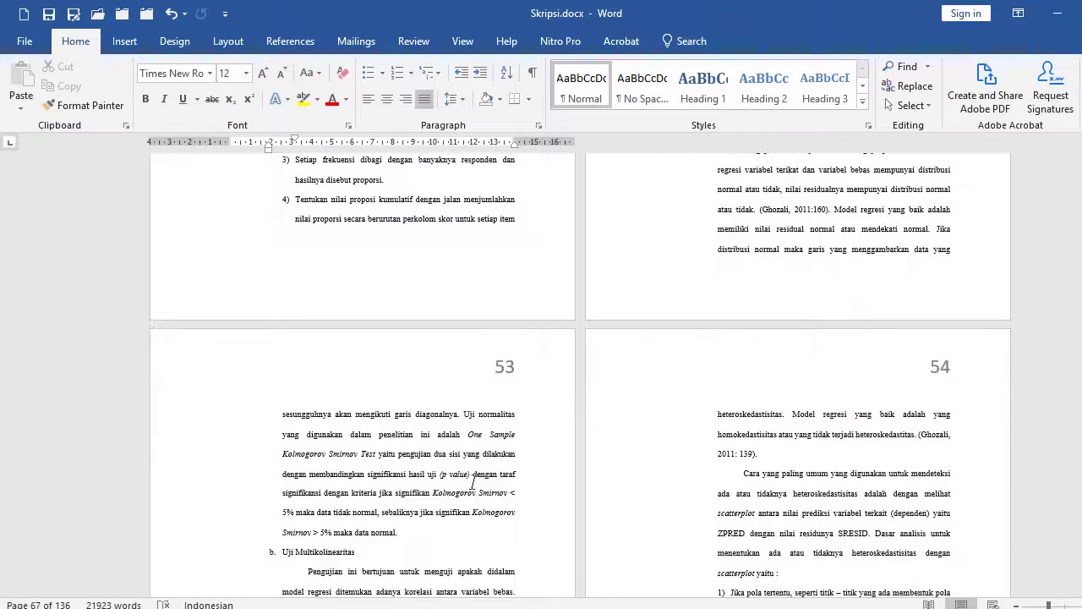
{"action": "scroll", "coordinate": [536, 466], "scroll_direction": "up", "scroll_amount": 6}
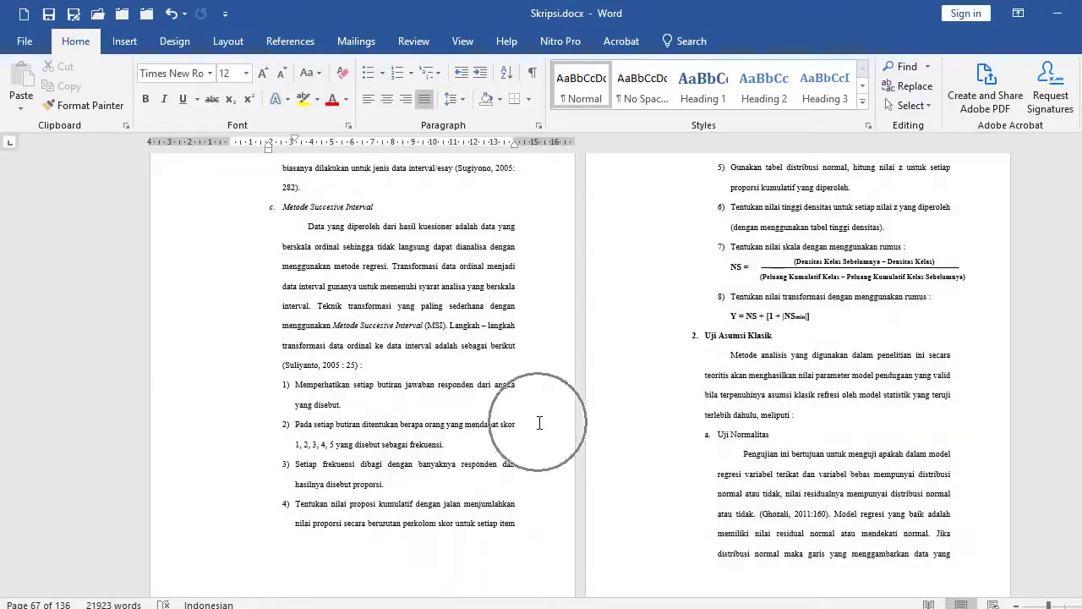
{"action": "scroll", "coordinate": [536, 423], "scroll_direction": "up", "scroll_amount": 10}
{"action": "scroll", "coordinate": [372, 381], "scroll_direction": "up", "scroll_amount": 5}
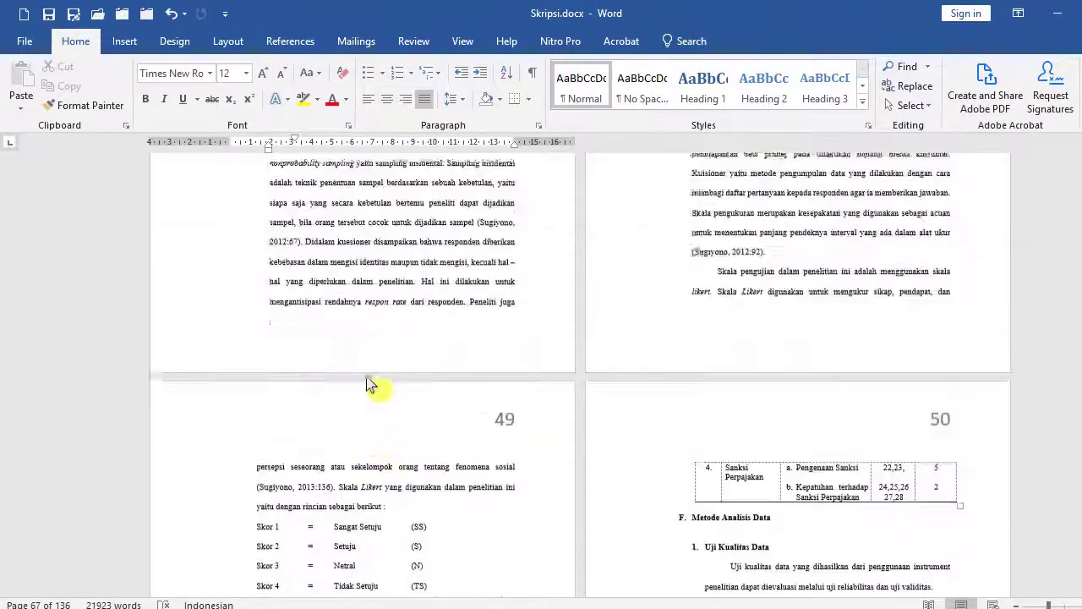
{"action": "scroll", "coordinate": [372, 382], "scroll_direction": "up", "scroll_amount": 5}
{"action": "scroll", "coordinate": [370, 372], "scroll_direction": "up", "scroll_amount": 5}
{"action": "scroll", "coordinate": [367, 355], "scroll_direction": "up", "scroll_amount": 5}
{"action": "scroll", "coordinate": [367, 355], "scroll_direction": "up", "scroll_amount": 5}
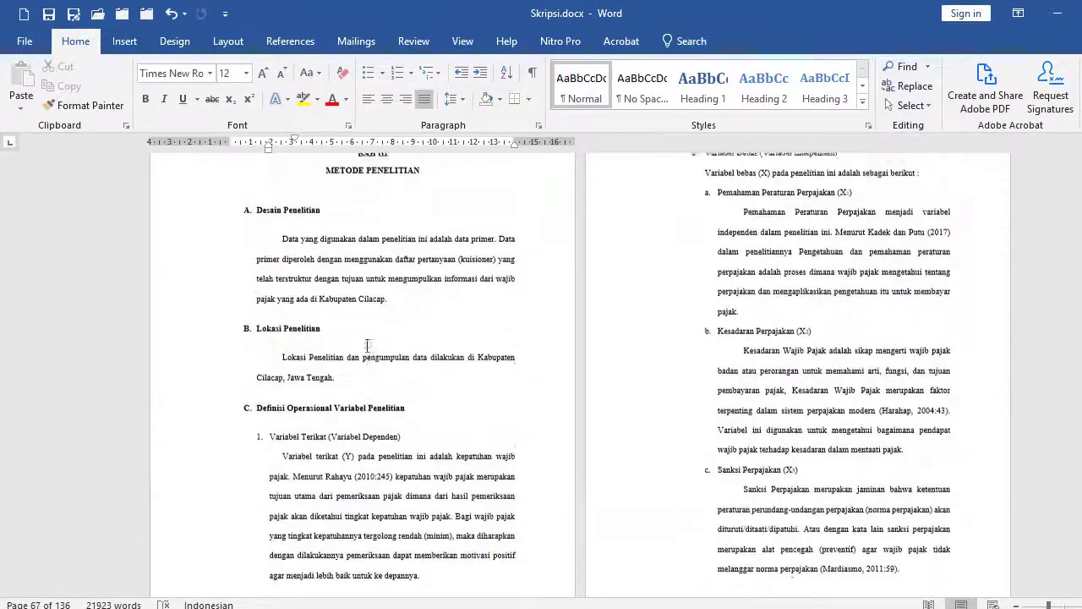
{"action": "scroll", "coordinate": [366, 344], "scroll_direction": "up", "scroll_amount": 3}
{"action": "left_click", "coordinate": [353, 278]}
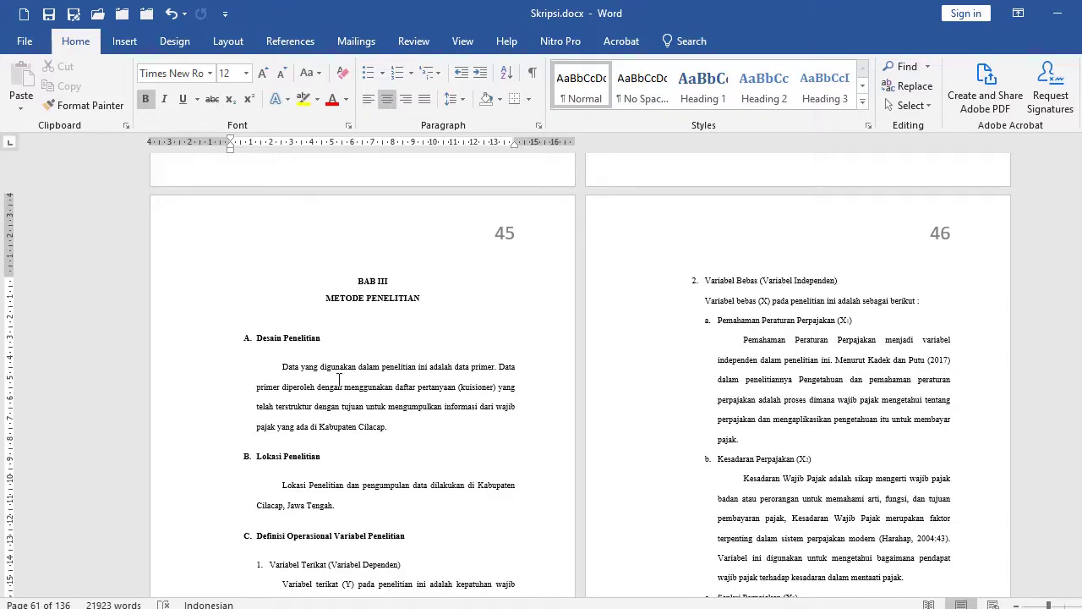
{"action": "scroll", "coordinate": [356, 338], "scroll_direction": "down", "scroll_amount": 2}
{"action": "scroll", "coordinate": [375, 273], "scroll_direction": "up", "scroll_amount": 2}
- Start a new section at BAB III by applying Page Setup to 'This point forward'
{"action": "left_click", "coordinate": [228, 43]}
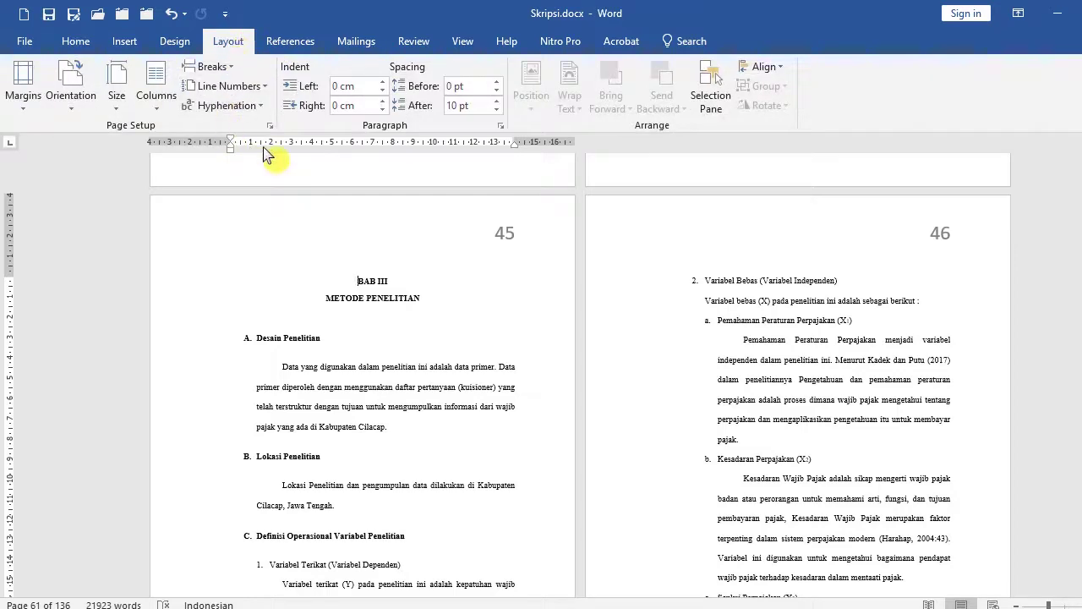
{"action": "left_click", "coordinate": [269, 125]}
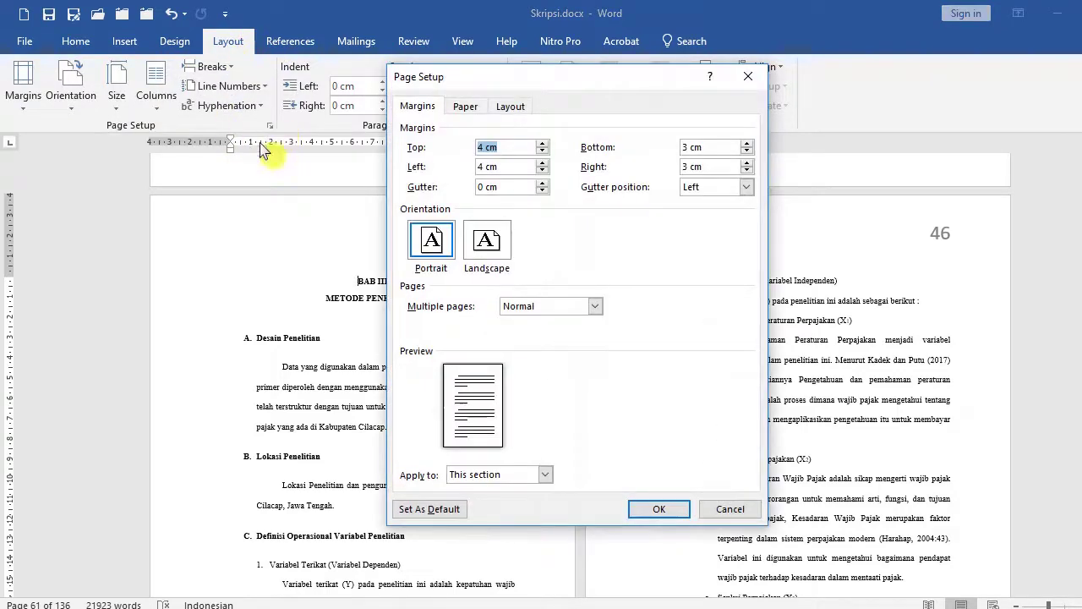
{"action": "left_click", "coordinate": [545, 474]}
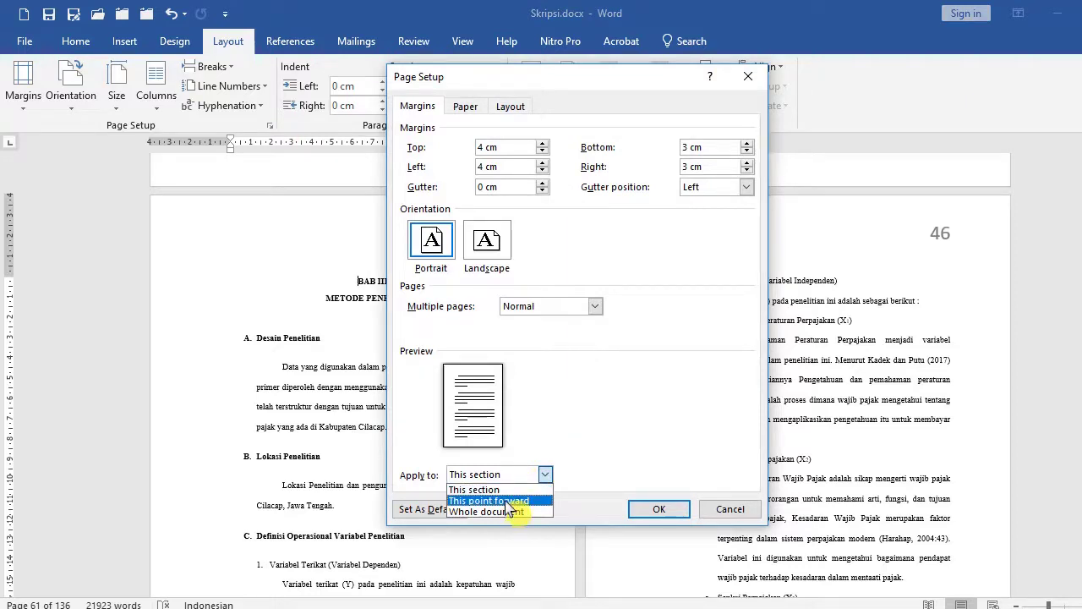
{"action": "left_click", "coordinate": [509, 501]}
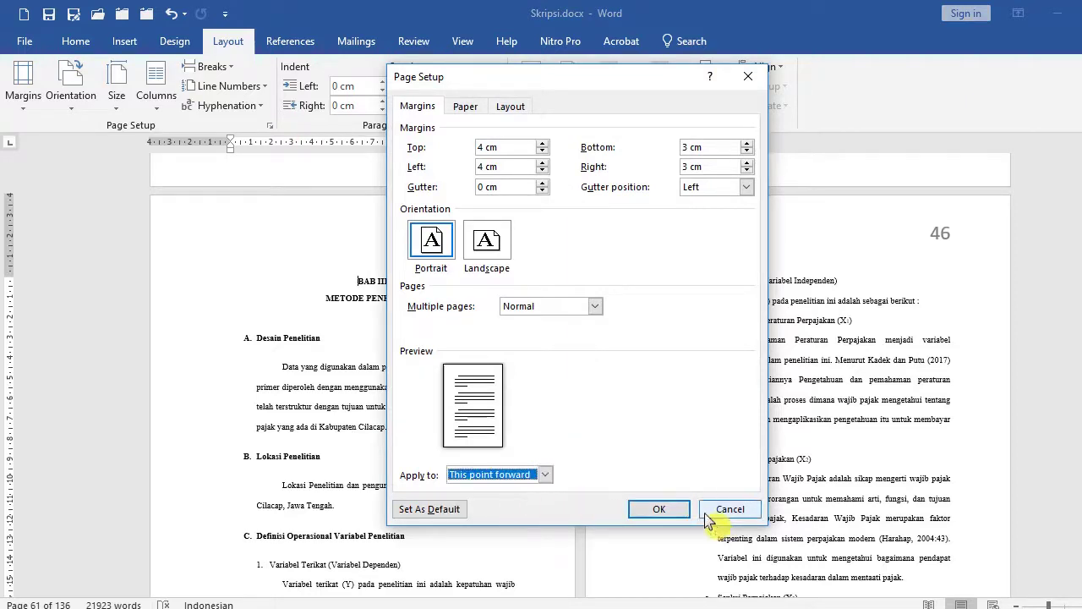
{"action": "left_click", "coordinate": [675, 511]}
- Set BAB III's footer numbering to continue from the previous section, then close the footer
{"action": "scroll", "coordinate": [383, 409], "scroll_direction": "down", "scroll_amount": 5}
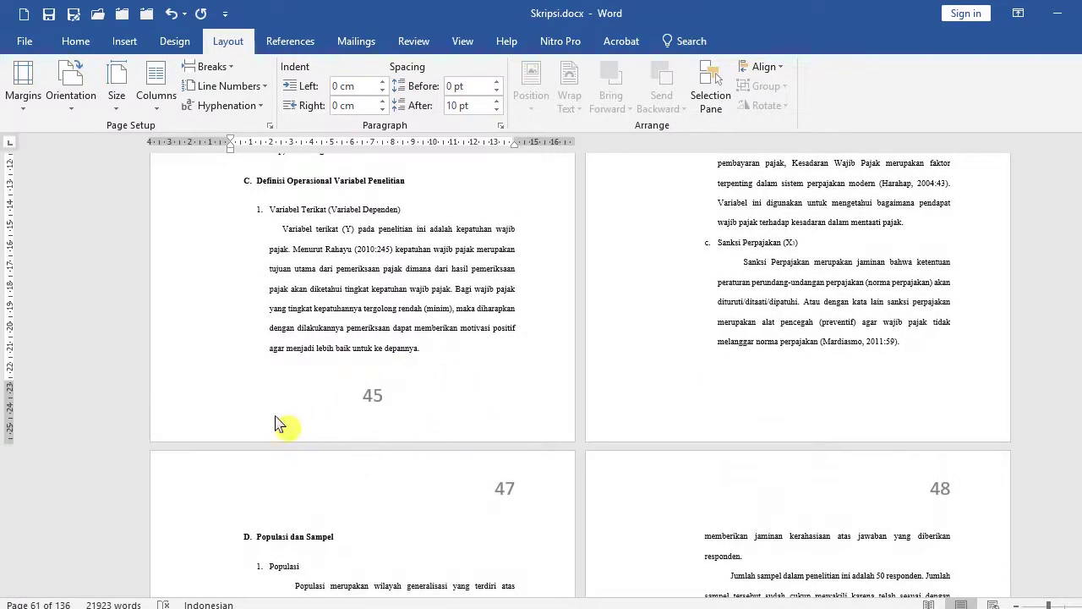
{"action": "double_click", "coordinate": [198, 422]}
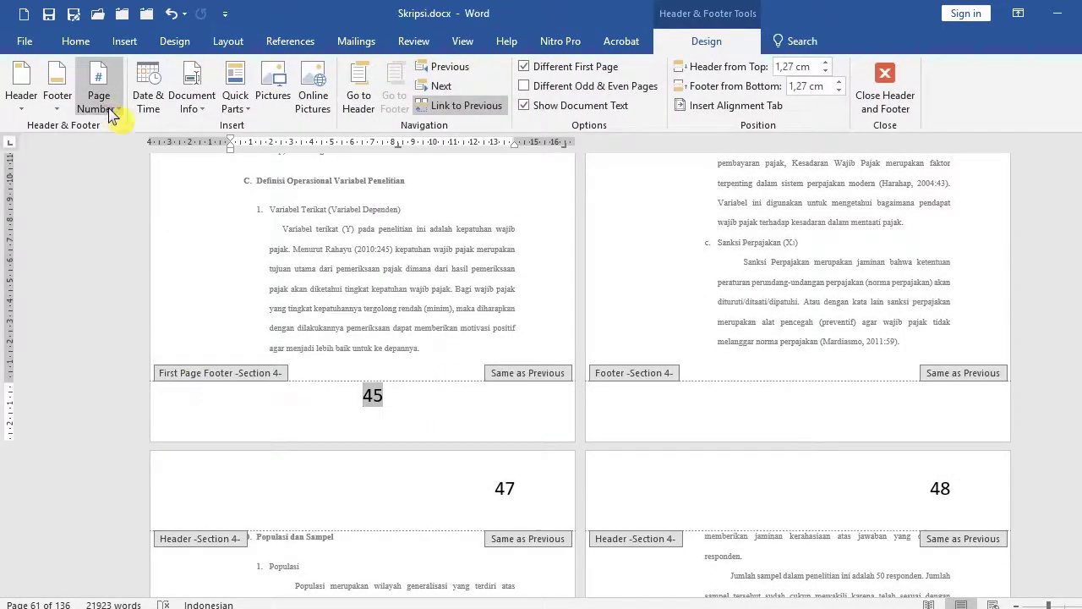
{"action": "left_click", "coordinate": [110, 111]}
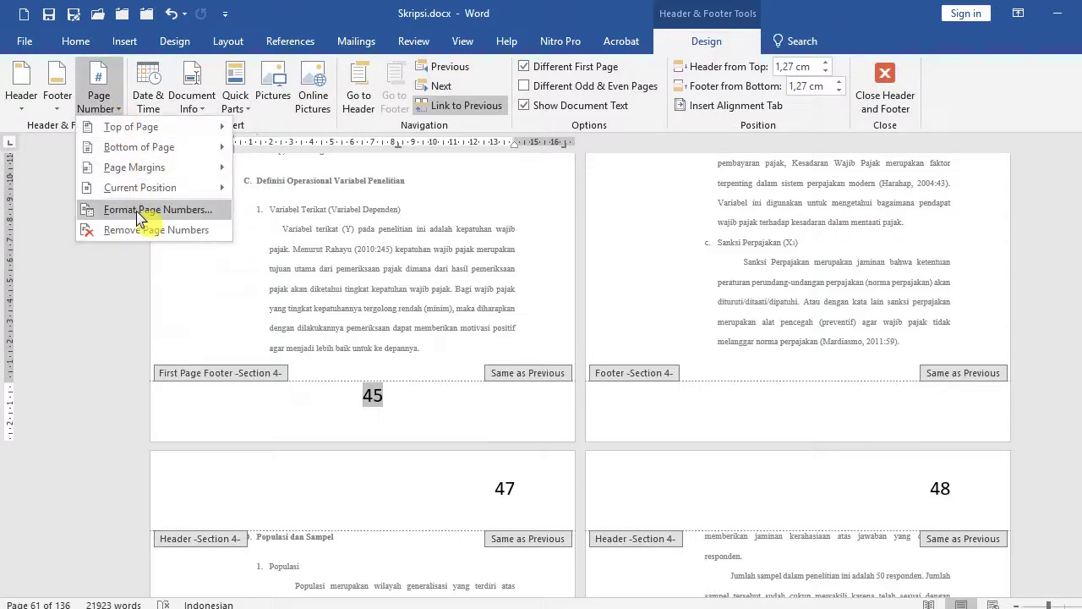
{"action": "left_click", "coordinate": [144, 208]}
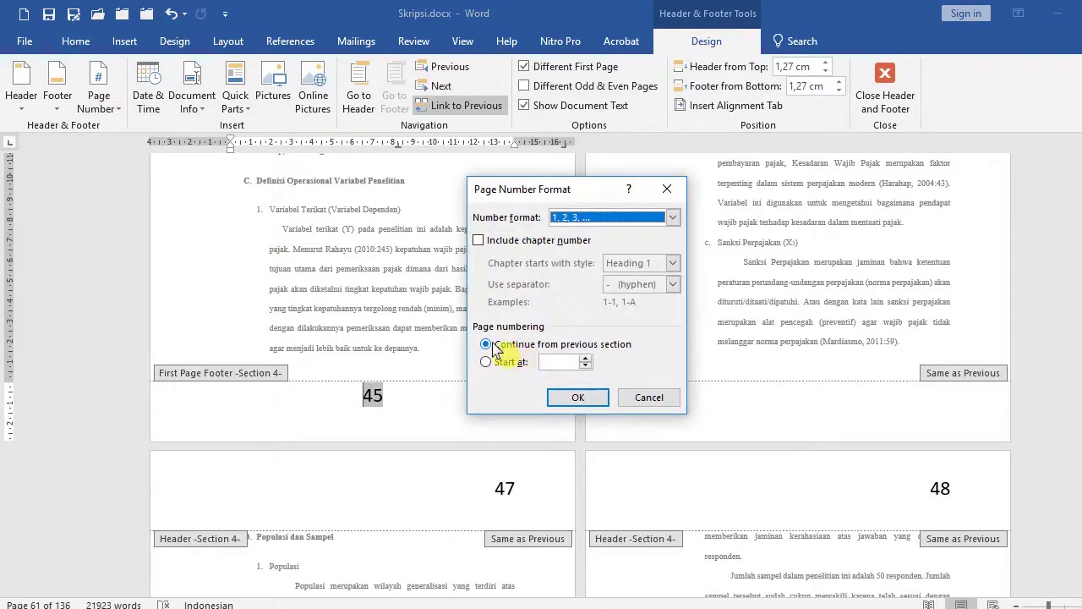
{"action": "left_click", "coordinate": [572, 403]}
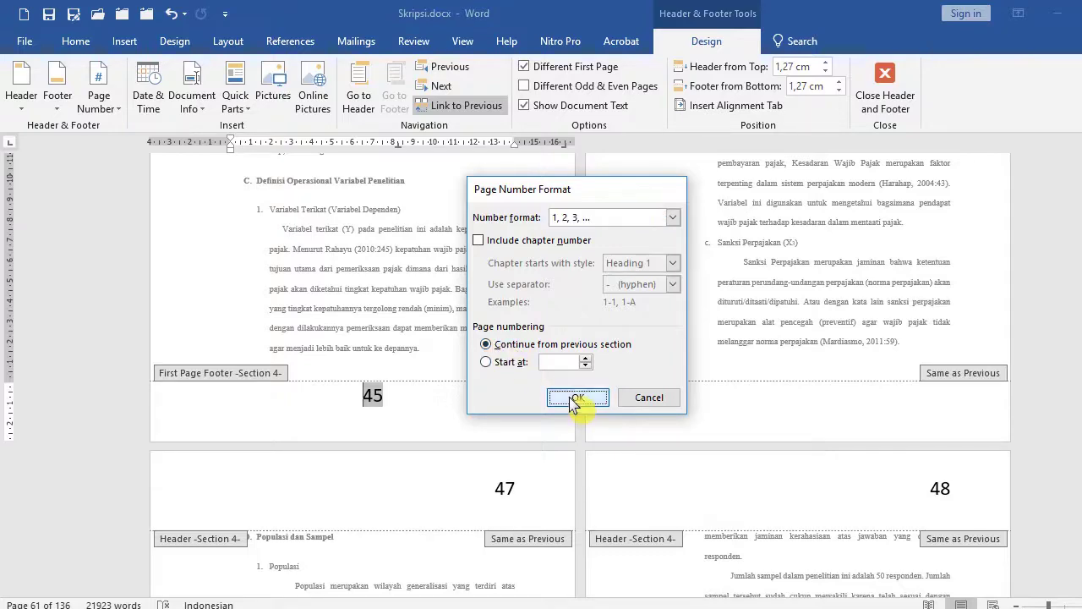
{"action": "double_click", "coordinate": [415, 344]}
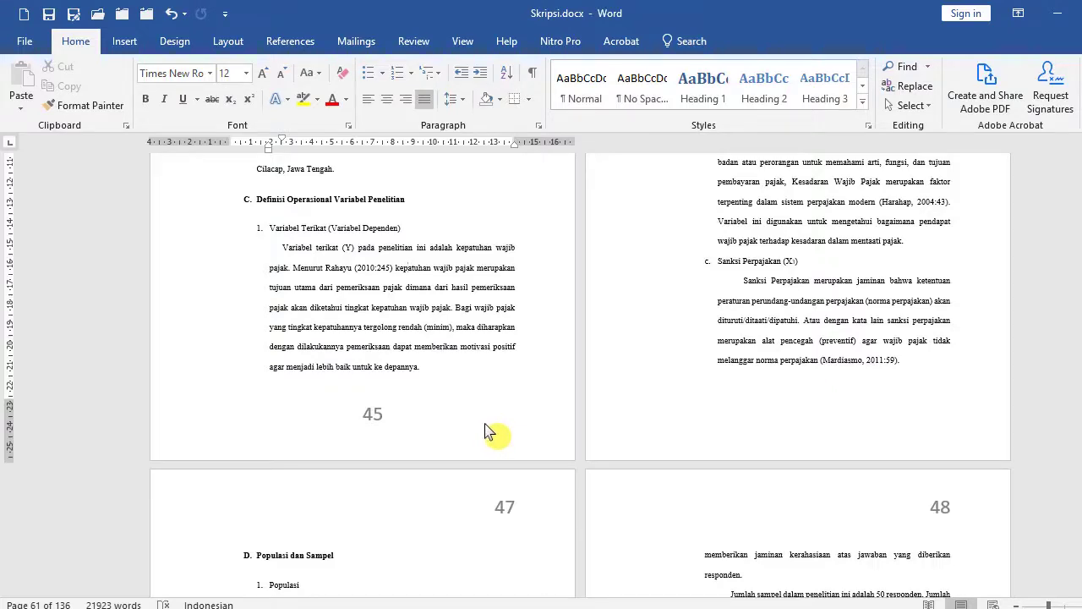
- Delete the break before BAB III so the heading moves up after the hypothesis text
{"action": "scroll", "coordinate": [436, 359], "scroll_direction": "up", "scroll_amount": 4}
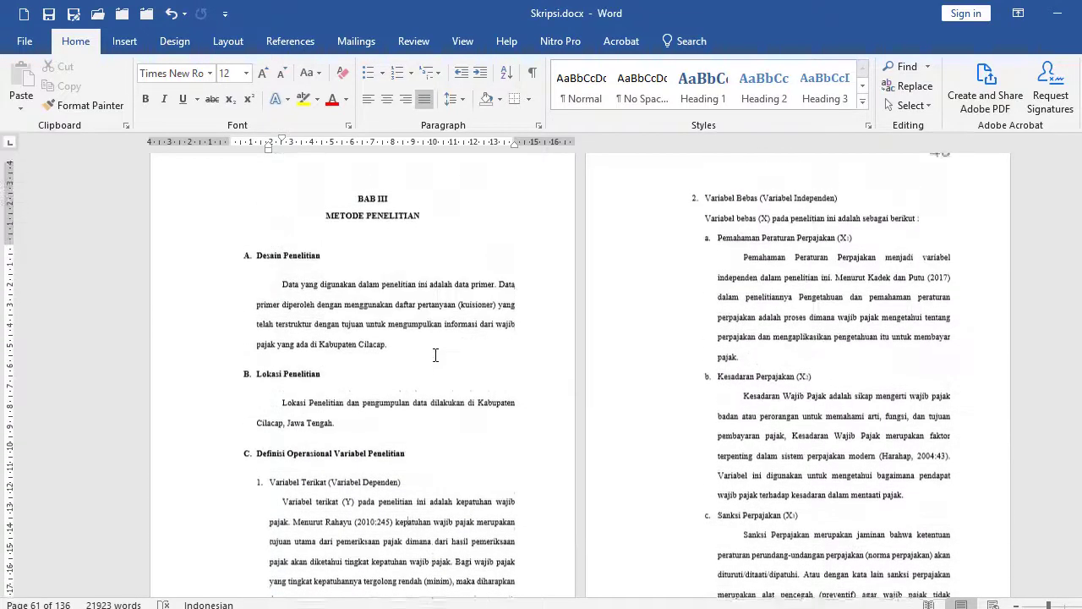
{"action": "scroll", "coordinate": [435, 355], "scroll_direction": "up", "scroll_amount": 2}
{"action": "left_click", "coordinate": [375, 325]}
{"action": "scroll", "coordinate": [587, 376], "scroll_direction": "up", "scroll_amount": 1}
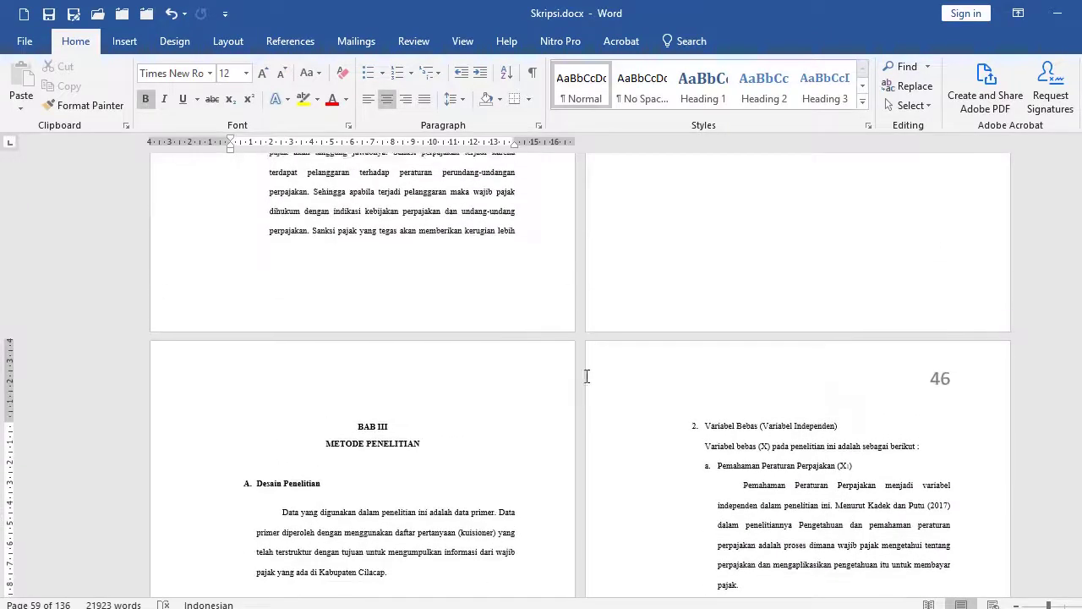
{"action": "scroll", "coordinate": [587, 377], "scroll_direction": "up", "scroll_amount": 1}
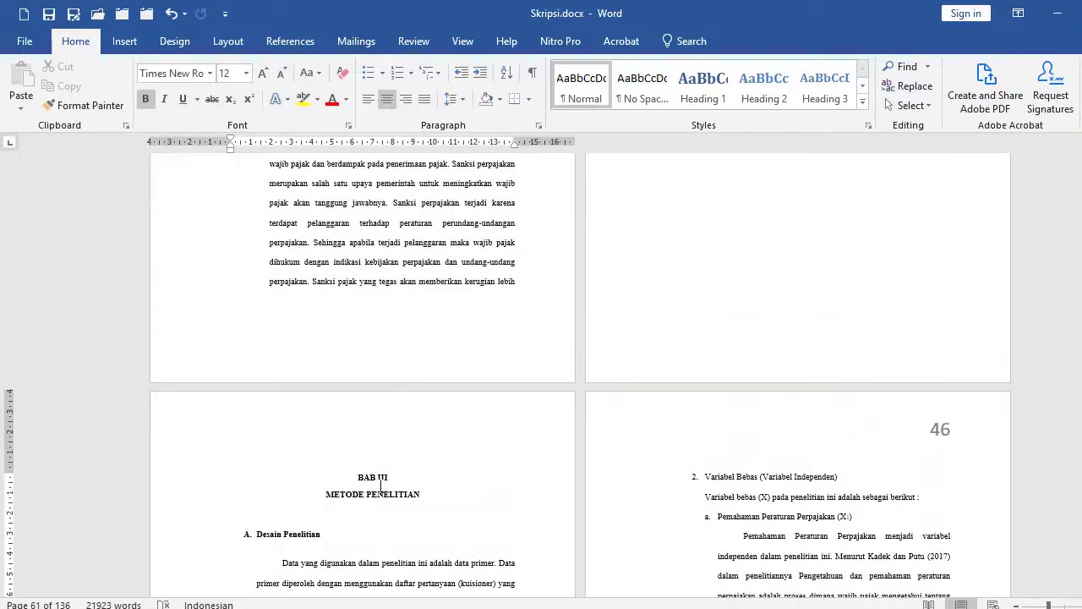
{"action": "scroll", "coordinate": [580, 445], "scroll_direction": "up", "scroll_amount": 3}
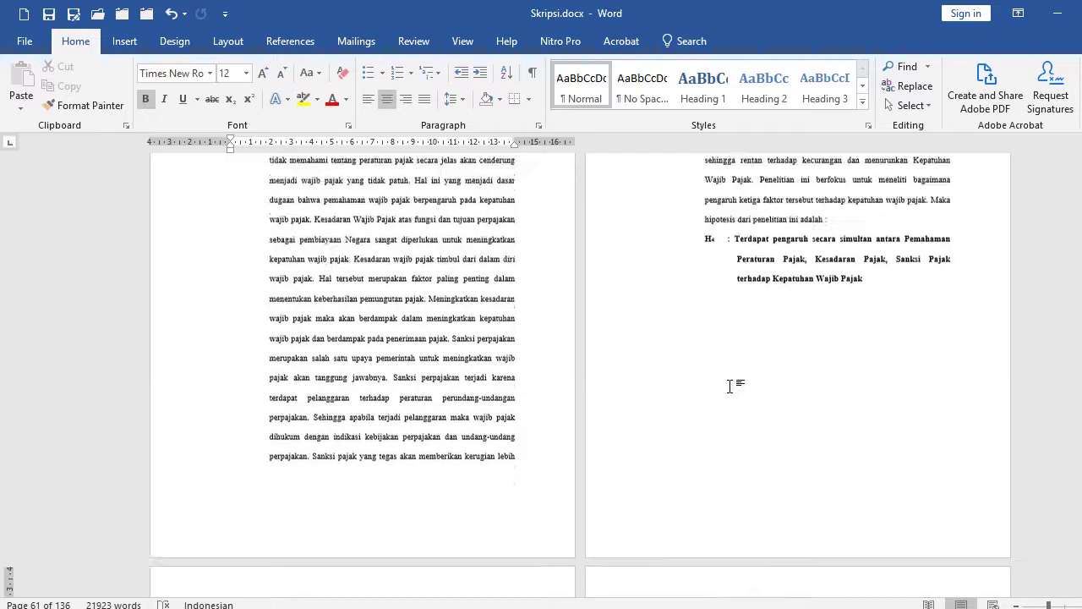
{"action": "right_click", "coordinate": [605, 311]}
{"action": "left_click", "coordinate": [870, 301]}
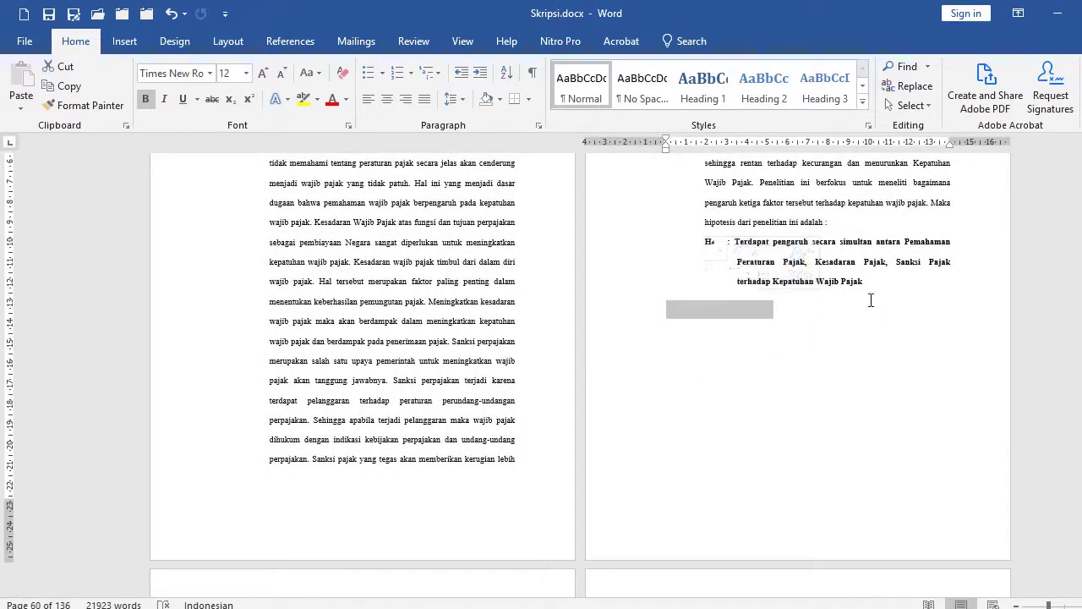
{"action": "key", "text": "Delete"}
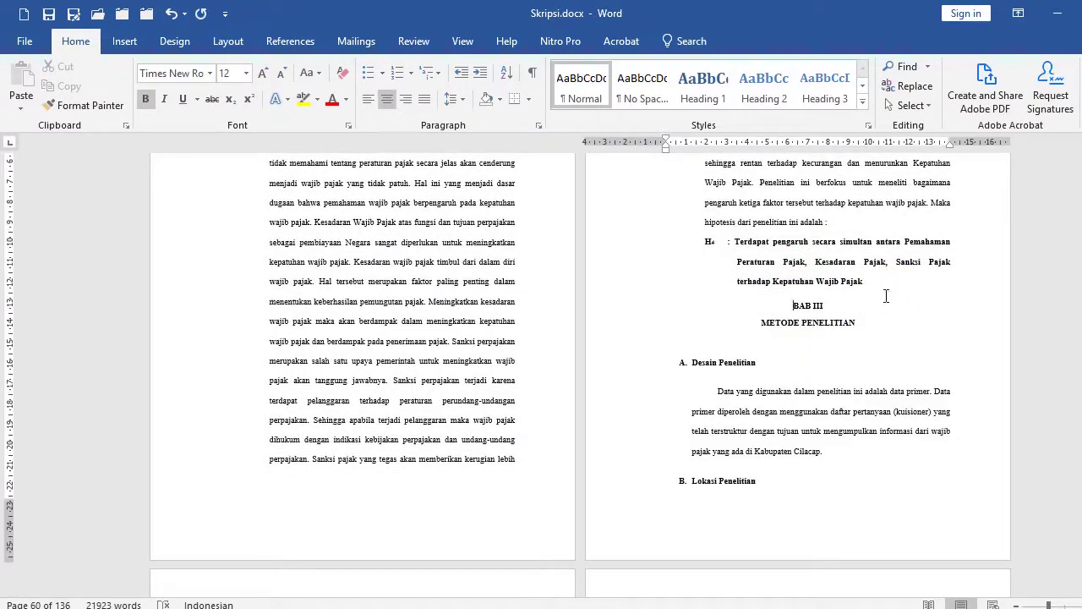
- Add three blank lines after 'Wajib Pajak' to push BAB III onto the next page
{"action": "left_click", "coordinate": [899, 285]}
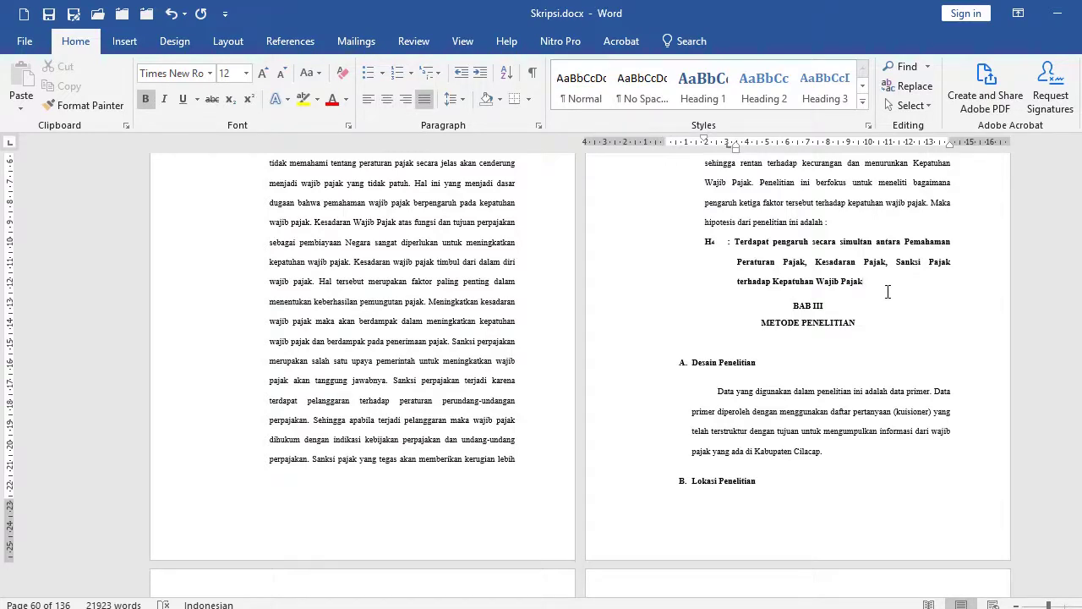
{"action": "key", "text": "Return"}
{"action": "key", "text": "Return"}
{"action": "key", "text": "Return"}
{"action": "key", "text": "Return"}
{"action": "key", "text": "Return"}
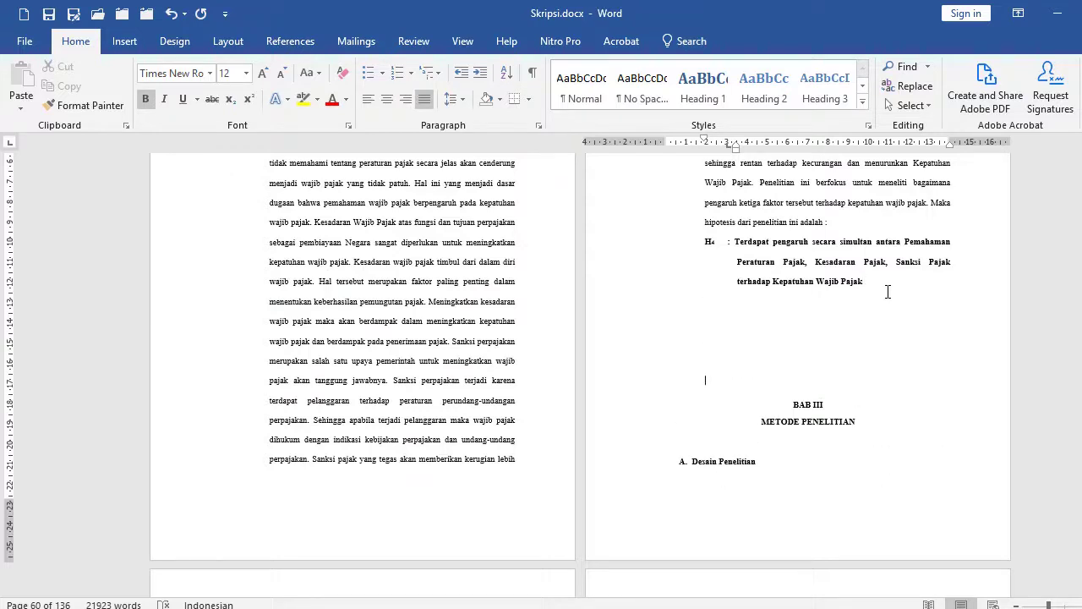
{"action": "key", "text": "Return"}
{"action": "key", "text": "Return"}
{"action": "key", "text": "Return"}
{"action": "key", "text": "Return"}
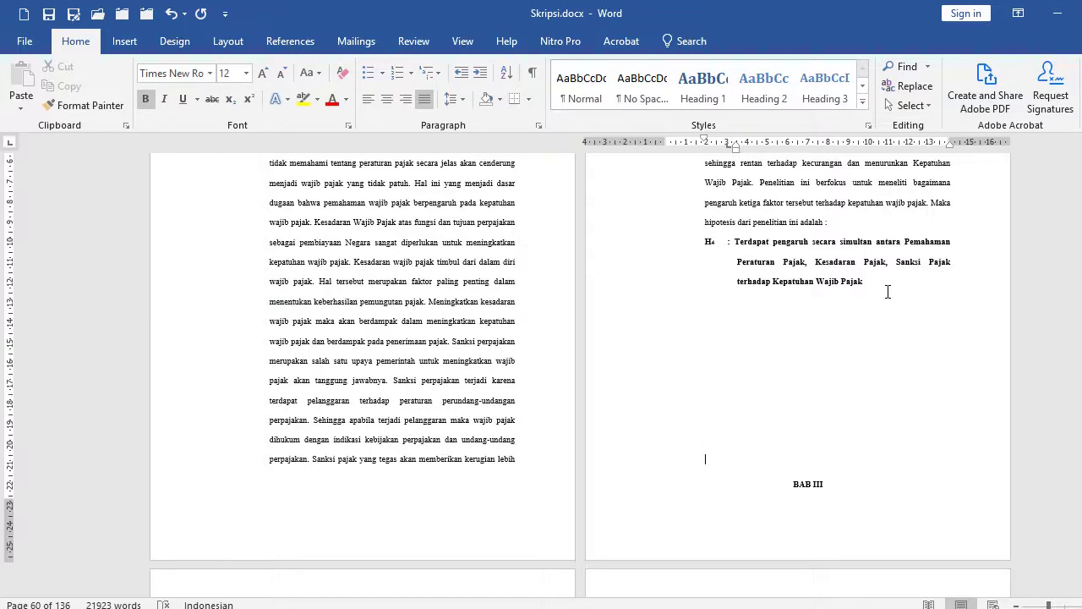
{"action": "key", "text": "Return"}
{"action": "scroll", "coordinate": [560, 312], "scroll_direction": "down", "scroll_amount": 3}
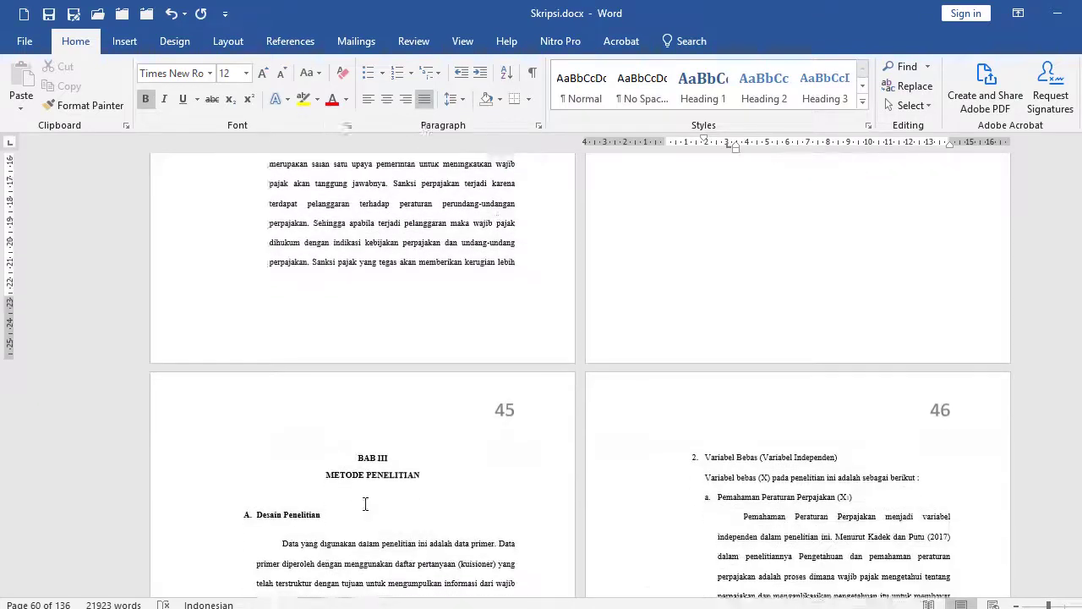
{"action": "left_click", "coordinate": [412, 453]}
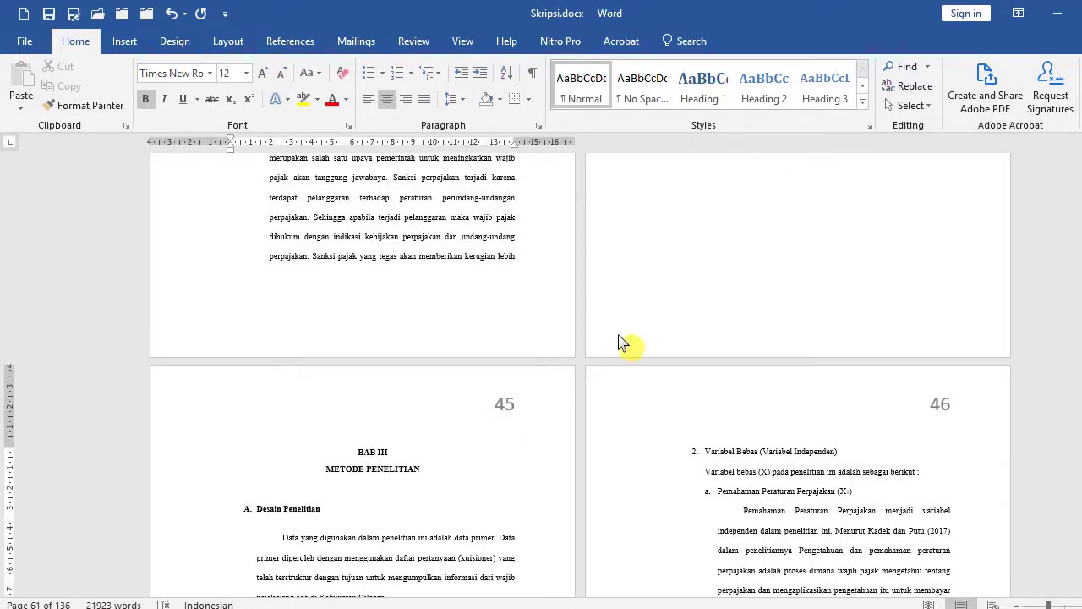
- Insert blank lines after the 'adalah :' line and after the hypothesis statement
{"action": "scroll", "coordinate": [700, 322], "scroll_direction": "up", "scroll_amount": 4}
{"action": "left_click", "coordinate": [852, 295]}
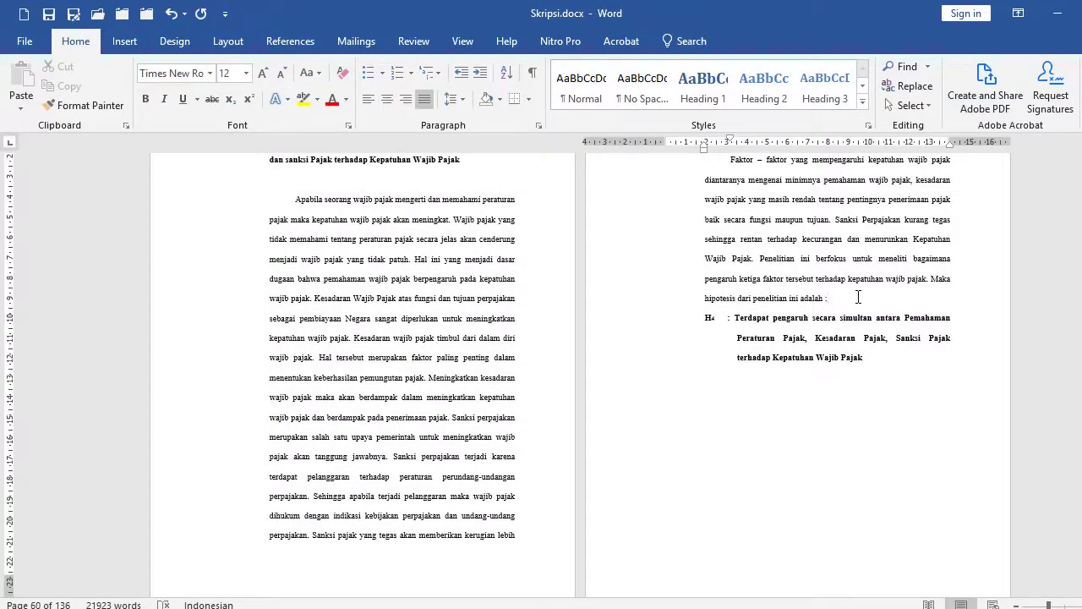
{"action": "key", "text": "Return"}
{"action": "key", "text": "Return"}
{"action": "key", "text": "Return"}
{"action": "key", "text": "Return"}
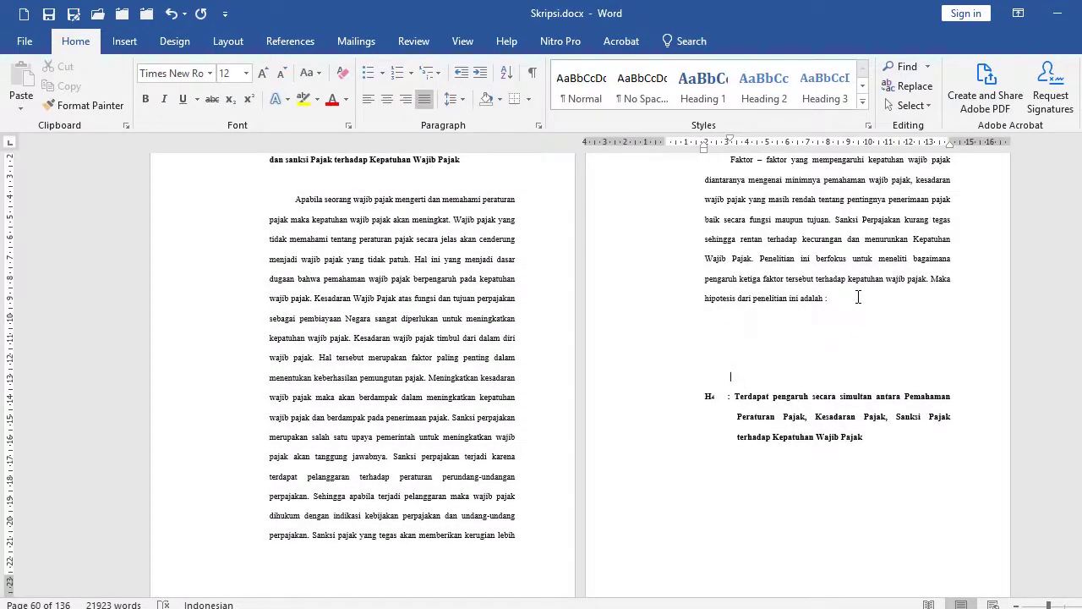
{"action": "scroll", "coordinate": [439, 432], "scroll_direction": "down", "scroll_amount": 5}
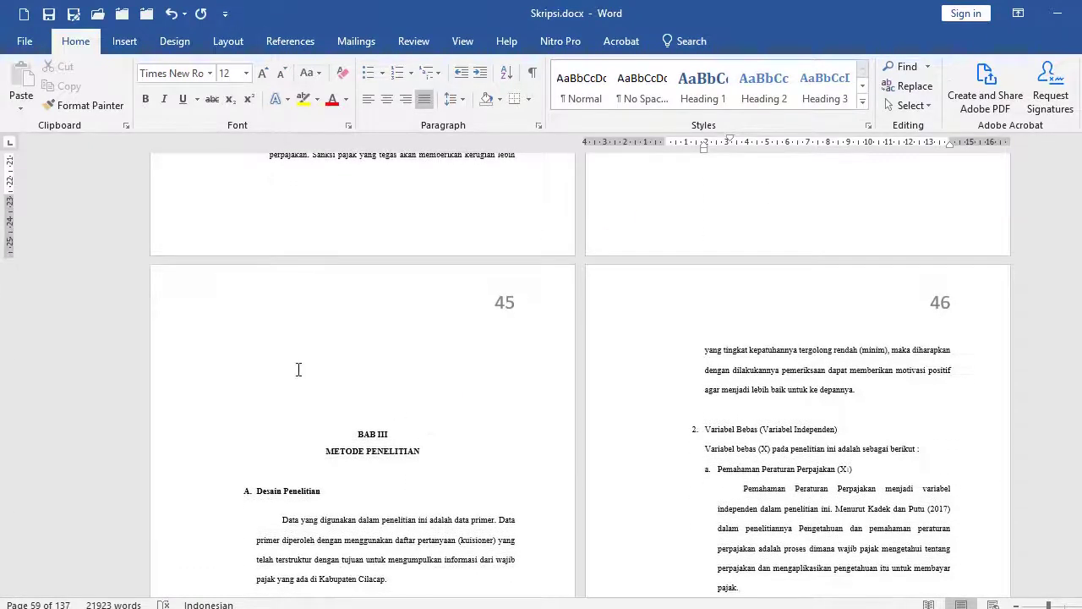
{"action": "scroll", "coordinate": [826, 321], "scroll_direction": "up", "scroll_amount": 3}
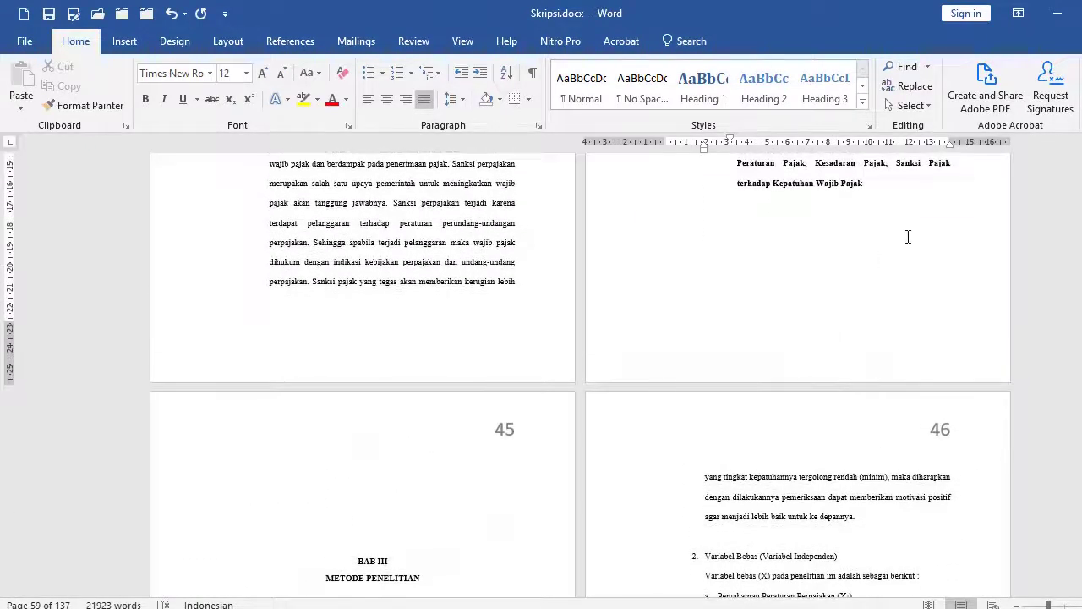
{"action": "left_click", "coordinate": [891, 185]}
{"action": "key", "text": "Return"}
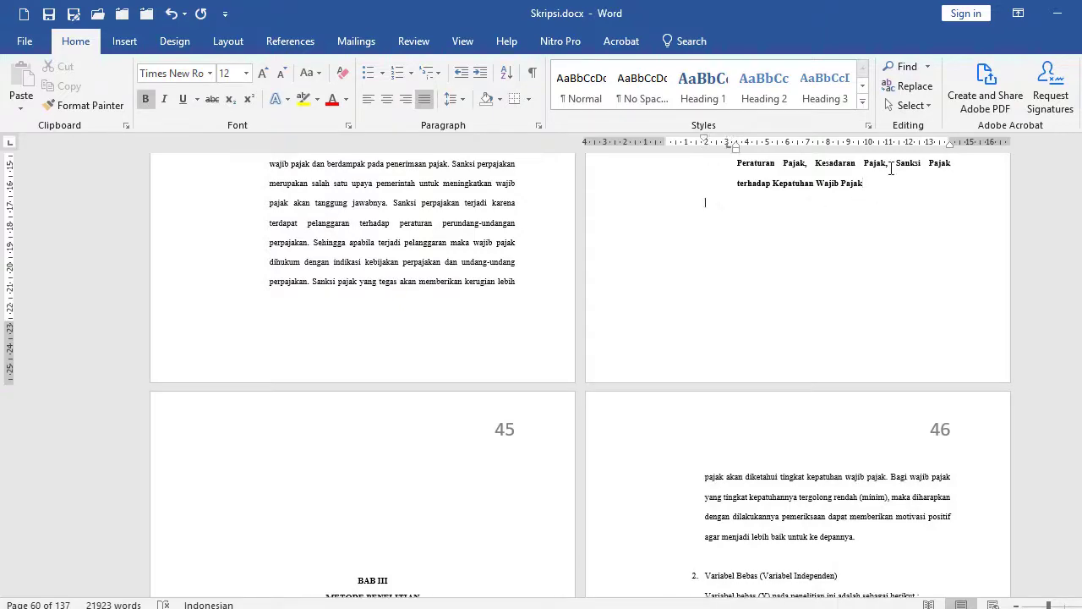
- Select and delete the paragraph beginning with 'Apabila'
{"action": "scroll", "coordinate": [669, 244], "scroll_direction": "up", "scroll_amount": 2}
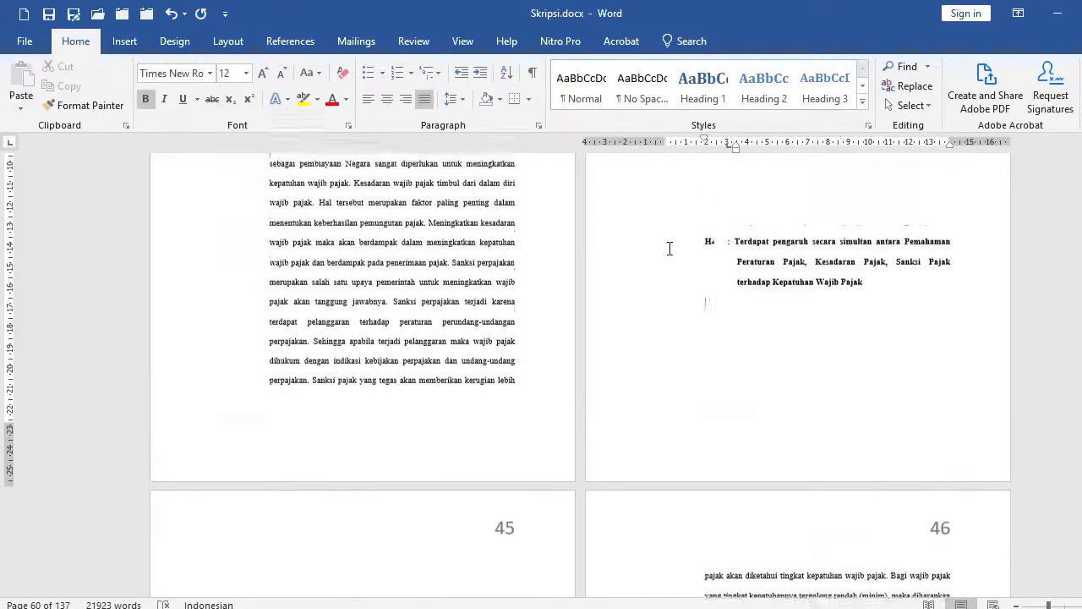
{"action": "scroll", "coordinate": [669, 247], "scroll_direction": "up", "scroll_amount": 4}
{"action": "scroll", "coordinate": [456, 279], "scroll_direction": "up", "scroll_amount": 2}
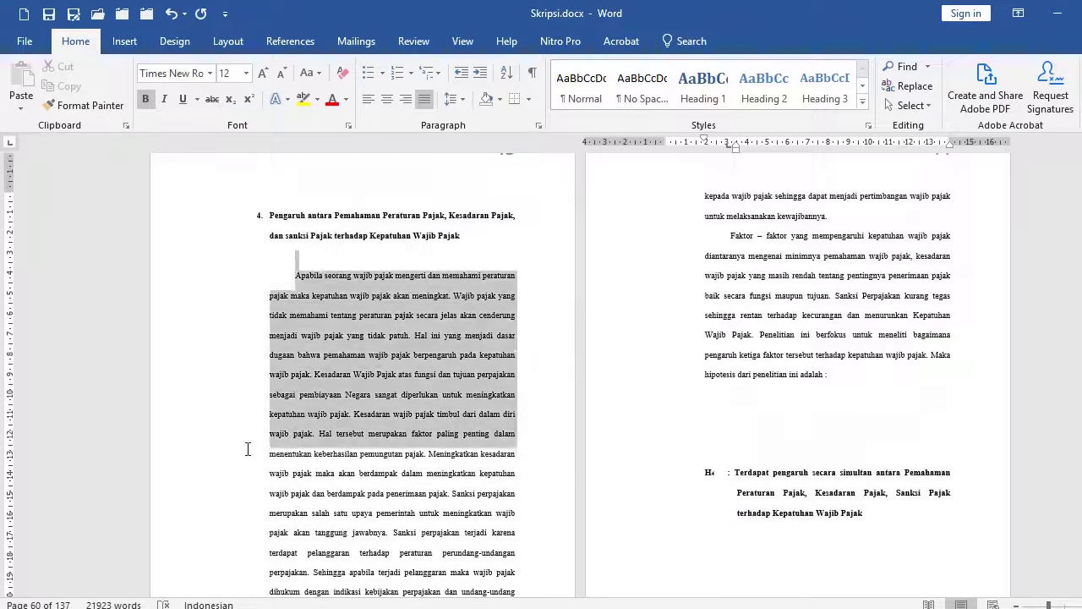
{"action": "left_click_drag", "start_coordinate": [236, 266], "coordinate": [257, 554]}
{"action": "left_click_drag", "start_coordinate": [387, 282], "coordinate": [409, 345]}
{"action": "scroll", "coordinate": [409, 347], "scroll_direction": "down", "scroll_amount": 2}
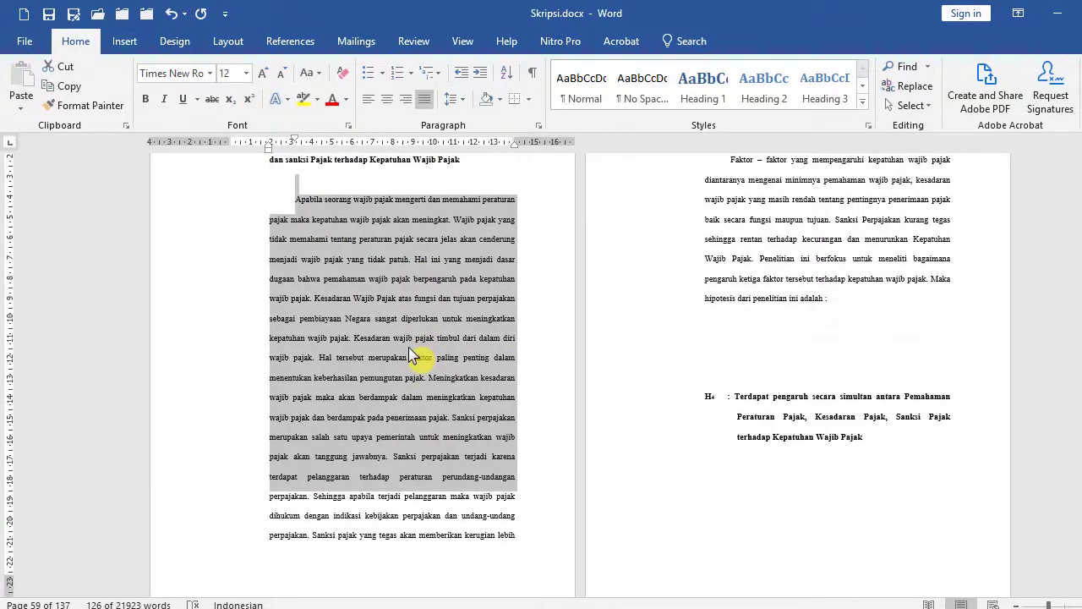
{"action": "key", "text": "Delete"}
{"action": "scroll", "coordinate": [801, 349], "scroll_direction": "up", "scroll_amount": 2}
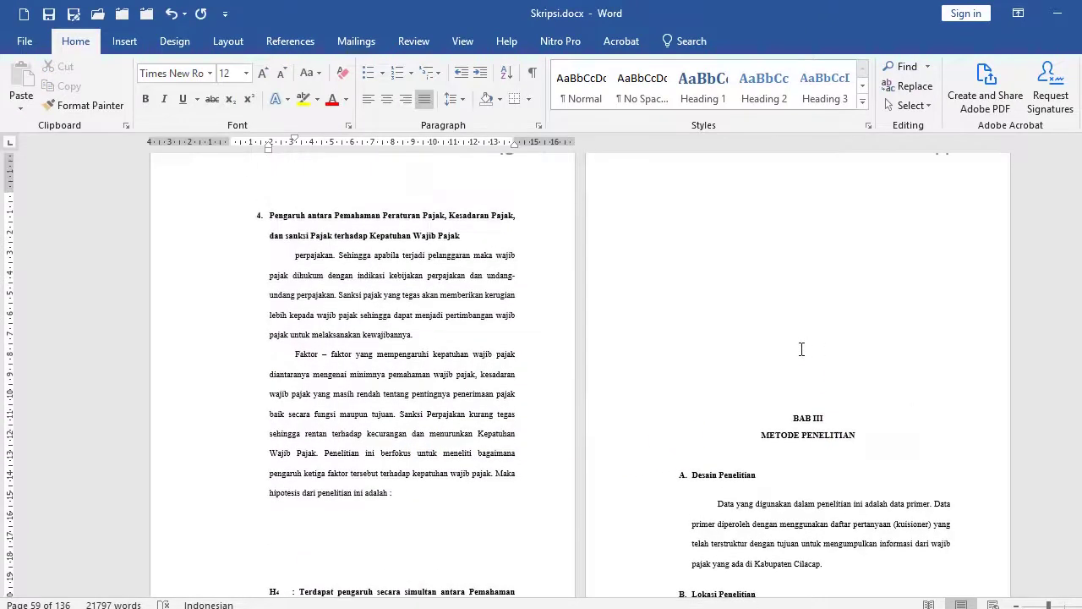
{"action": "scroll", "coordinate": [802, 346], "scroll_direction": "up", "scroll_amount": 1}
{"action": "scroll", "coordinate": [820, 431], "scroll_direction": "down", "scroll_amount": 1}
{"action": "scroll", "coordinate": [812, 405], "scroll_direction": "up", "scroll_amount": 1}
{"action": "scroll", "coordinate": [682, 418], "scroll_direction": "down", "scroll_amount": 3}
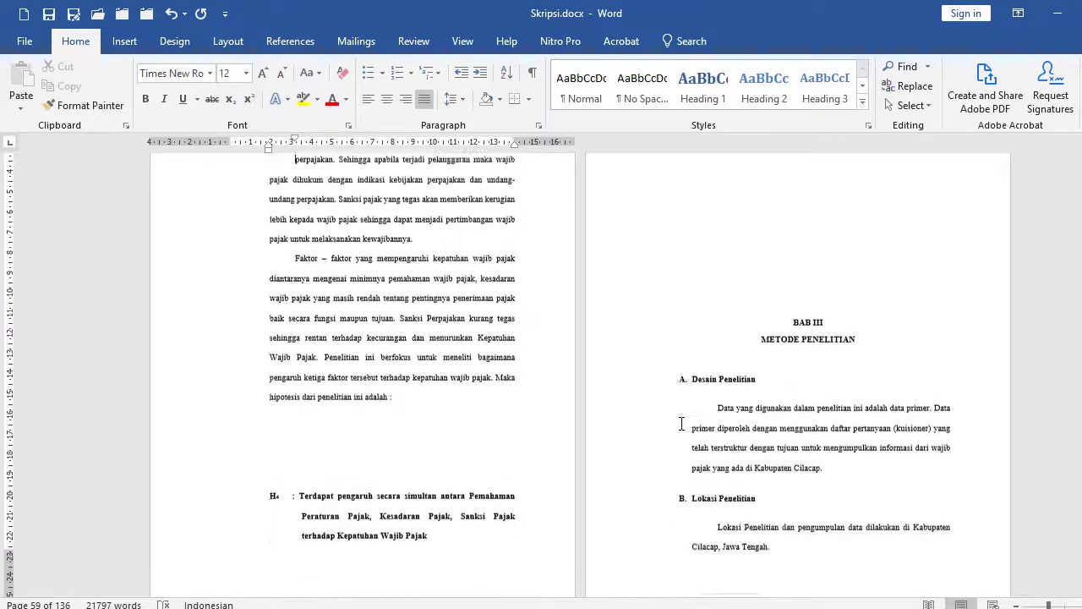
{"action": "scroll", "coordinate": [792, 402], "scroll_direction": "down", "scroll_amount": 2}
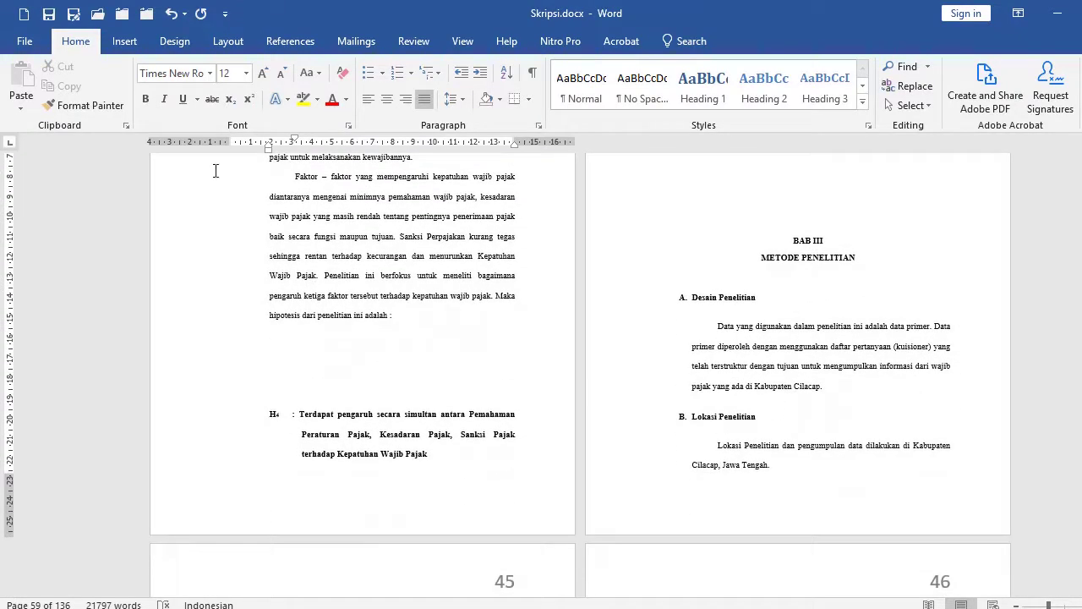
- Undo the last four edits and insert a Ctrl+Enter page break before BAB III
{"action": "left_click", "coordinate": [171, 15]}
{"action": "left_click", "coordinate": [171, 15]}
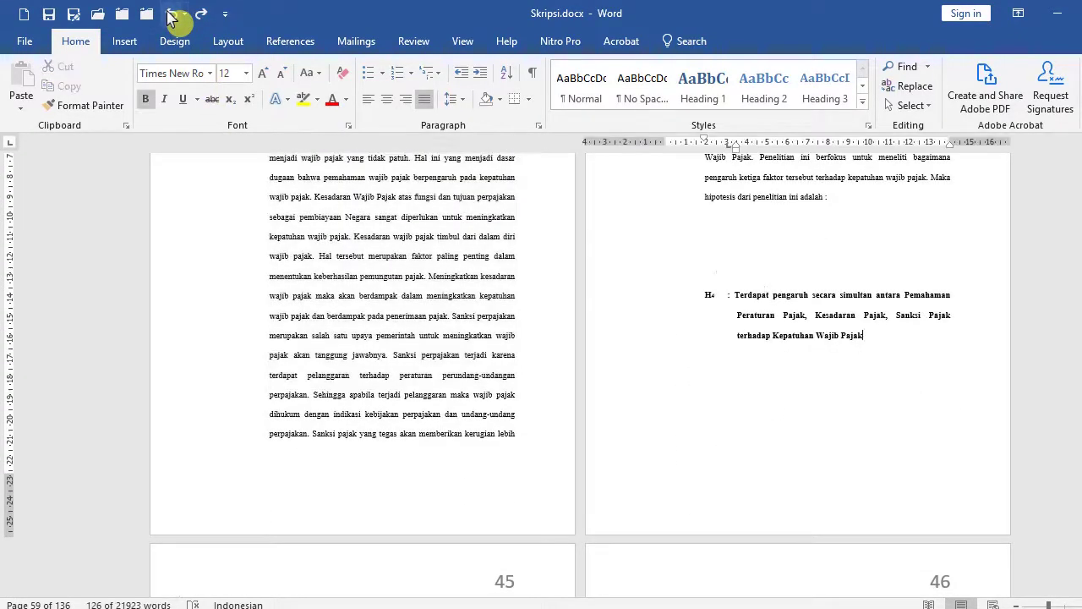
{"action": "left_click", "coordinate": [170, 14]}
{"action": "left_click", "coordinate": [171, 14]}
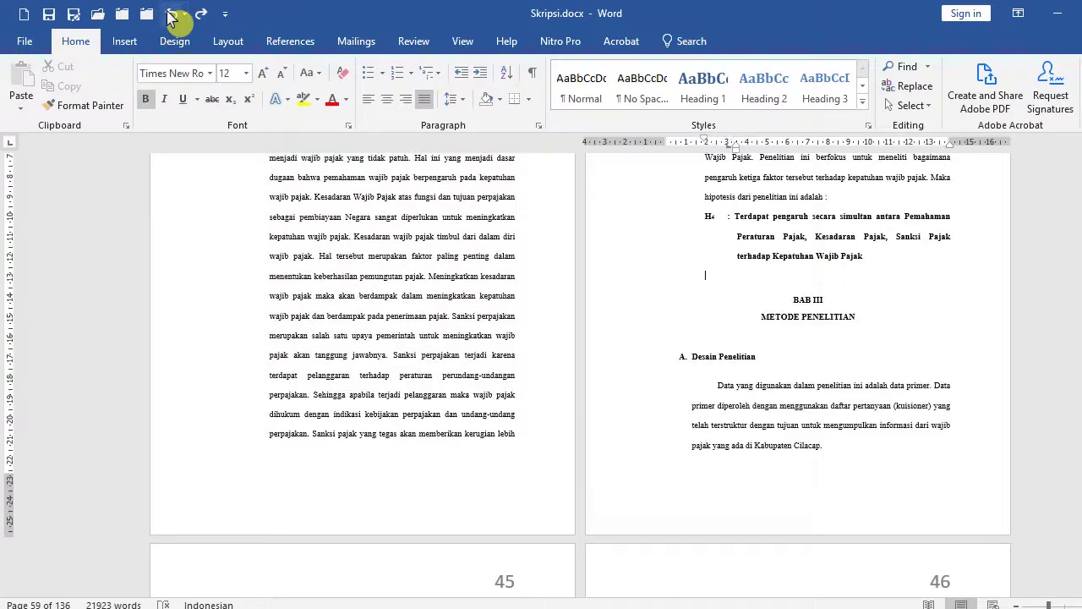
{"action": "left_click", "coordinate": [771, 304]}
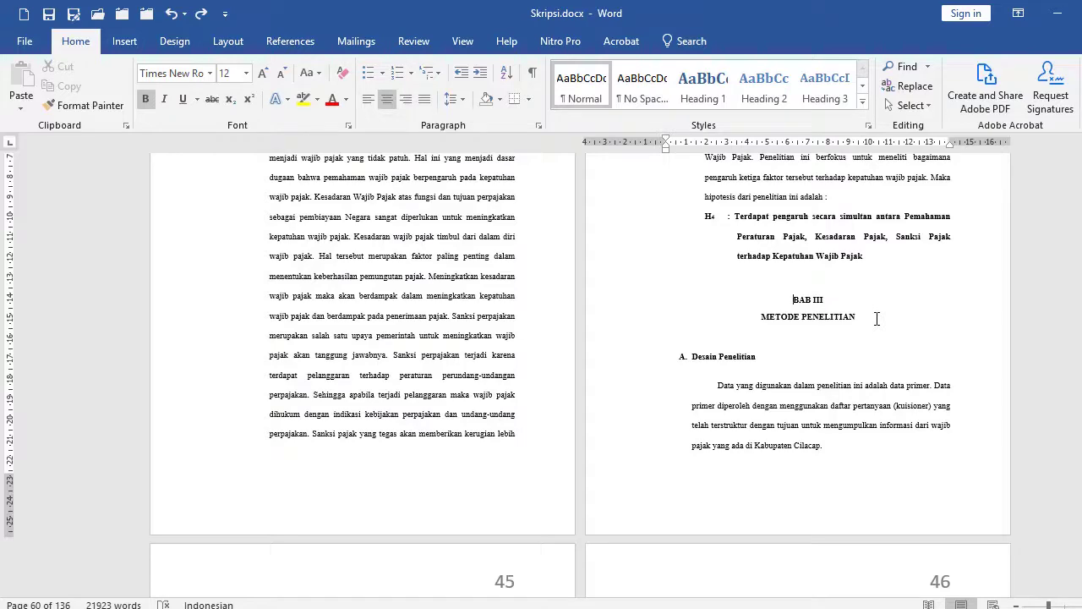
{"action": "key", "text": "ctrl+Return"}
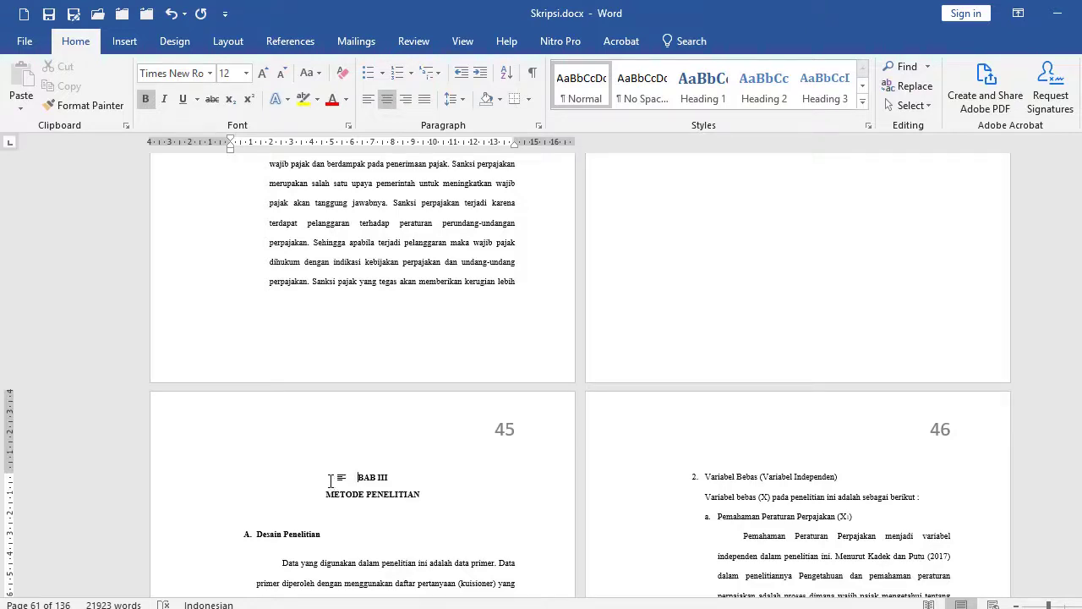
{"action": "left_click", "coordinate": [230, 40]}
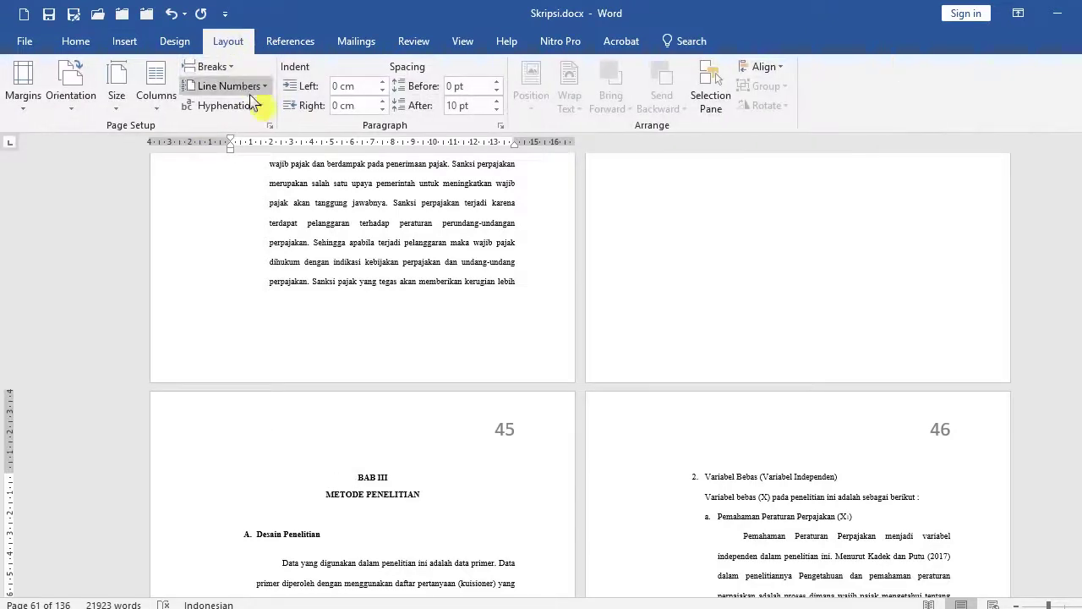
{"action": "left_click", "coordinate": [270, 125]}
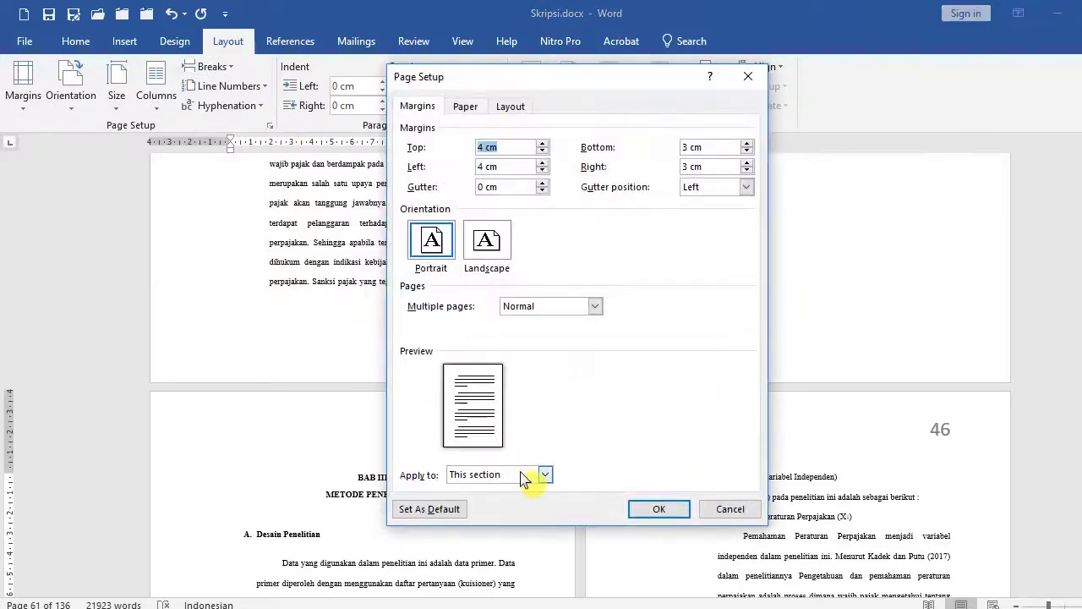
{"action": "left_click", "coordinate": [522, 476]}
{"action": "left_click", "coordinate": [510, 500]}
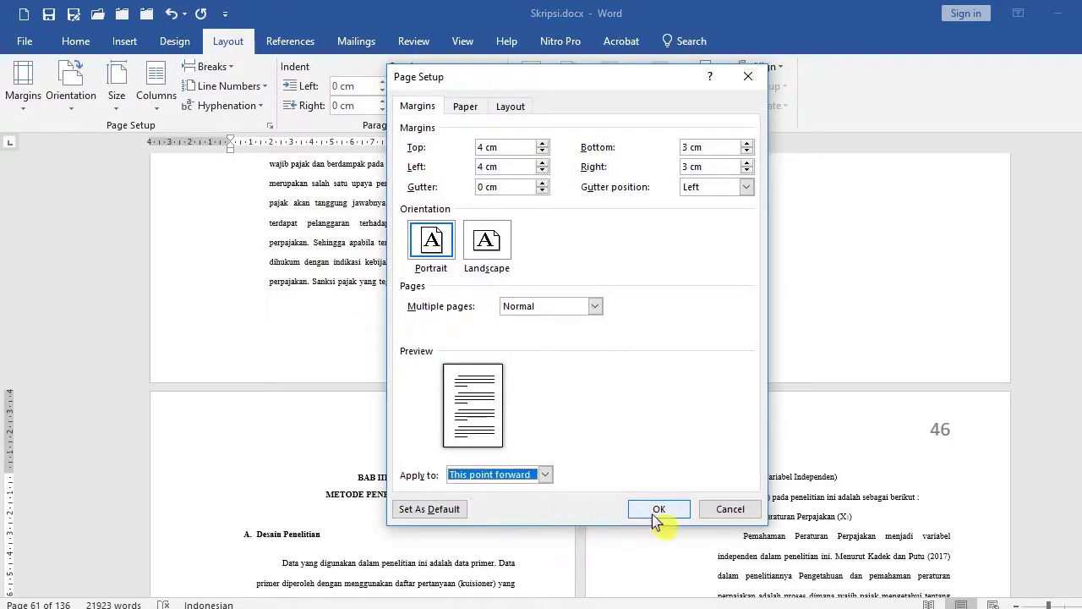
{"action": "left_click", "coordinate": [657, 510]}
{"action": "scroll", "coordinate": [418, 522], "scroll_direction": "down", "scroll_amount": 5}
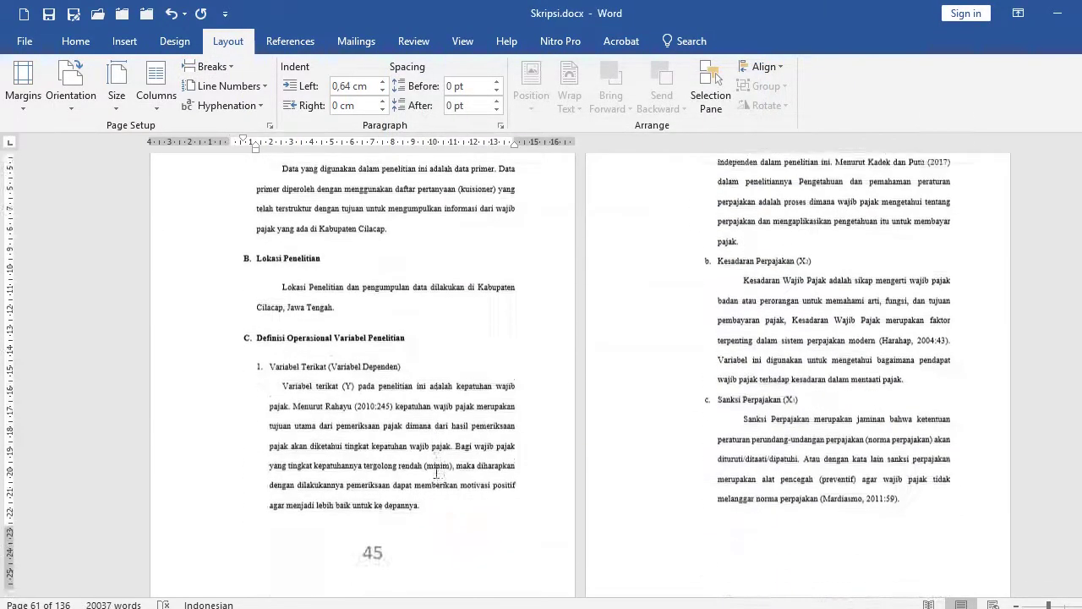
{"action": "scroll", "coordinate": [457, 482], "scroll_direction": "down", "scroll_amount": 3}
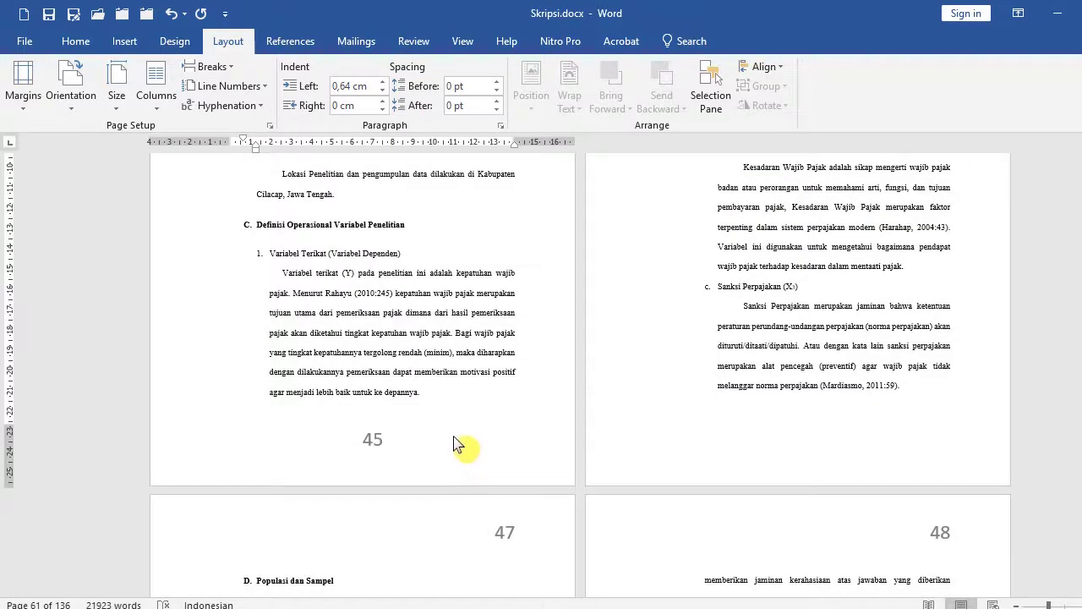
{"action": "scroll", "coordinate": [516, 427], "scroll_direction": "up", "scroll_amount": 2}
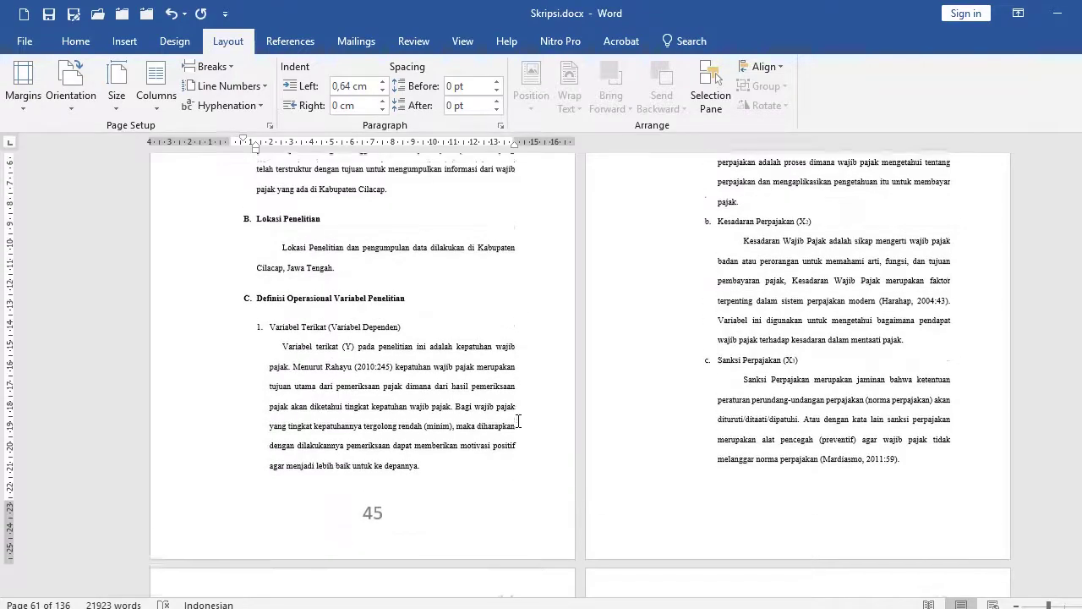
{"action": "scroll", "coordinate": [473, 469], "scroll_direction": "down", "scroll_amount": 3}
{"action": "scroll", "coordinate": [459, 506], "scroll_direction": "up", "scroll_amount": 5}
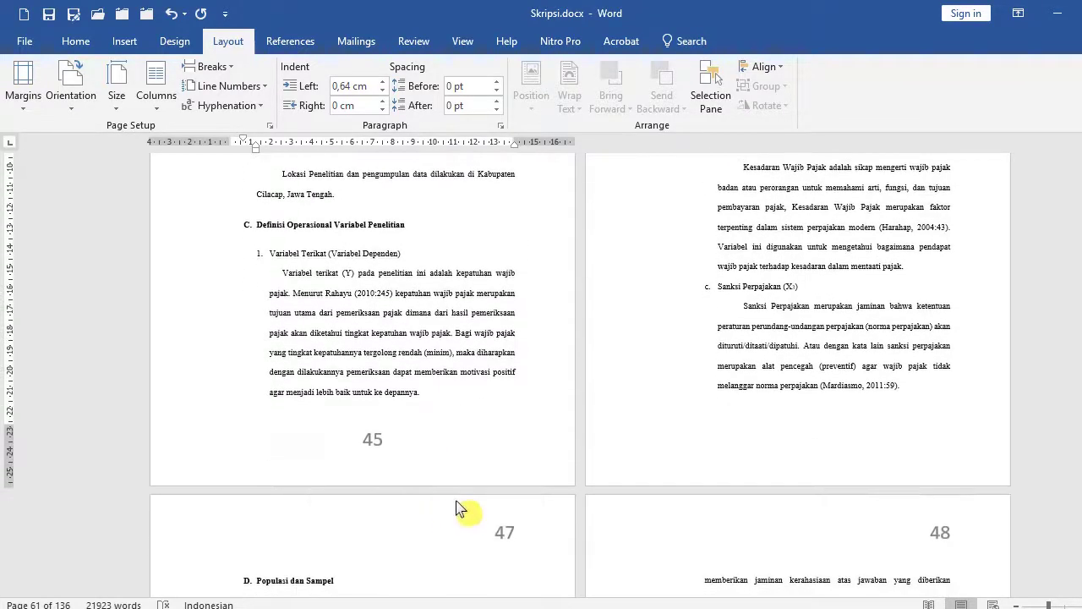
{"action": "scroll", "coordinate": [210, 496], "scroll_direction": "down", "scroll_amount": 2}
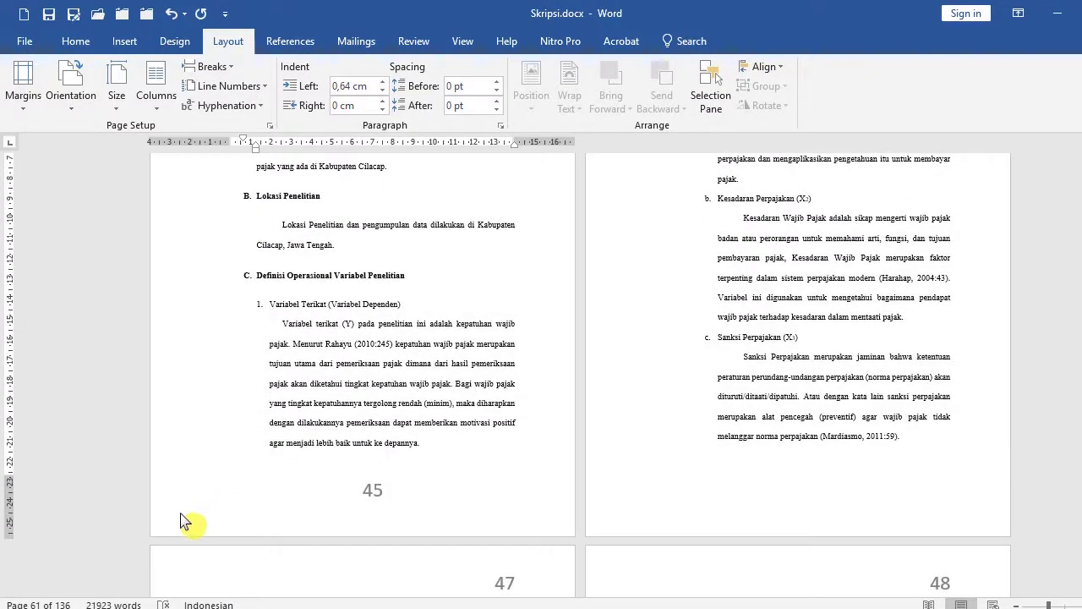
{"action": "double_click", "coordinate": [186, 519]}
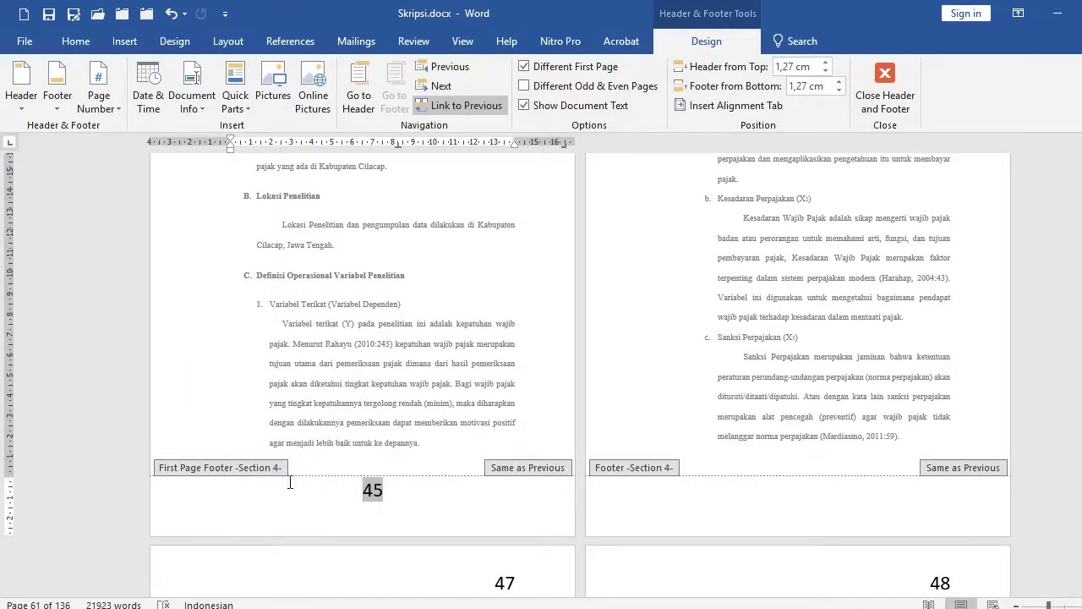
{"action": "scroll", "coordinate": [604, 406], "scroll_direction": "up", "scroll_amount": 3}
{"action": "scroll", "coordinate": [603, 338], "scroll_direction": "up", "scroll_amount": 3}
{"action": "scroll", "coordinate": [660, 338], "scroll_direction": "up", "scroll_amount": 3}
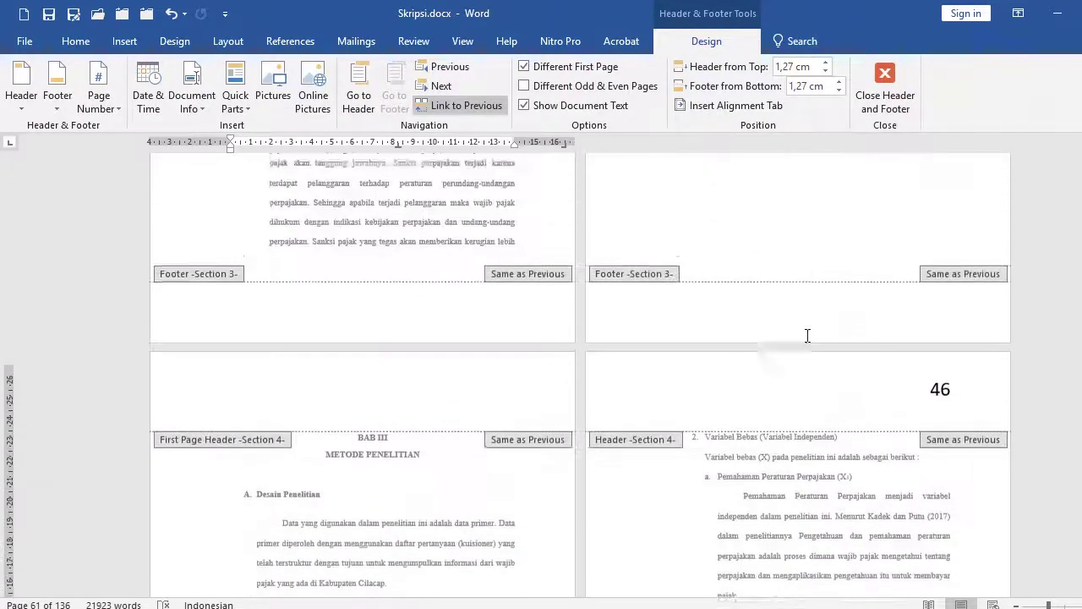
{"action": "scroll", "coordinate": [694, 345], "scroll_direction": "up", "scroll_amount": 1}
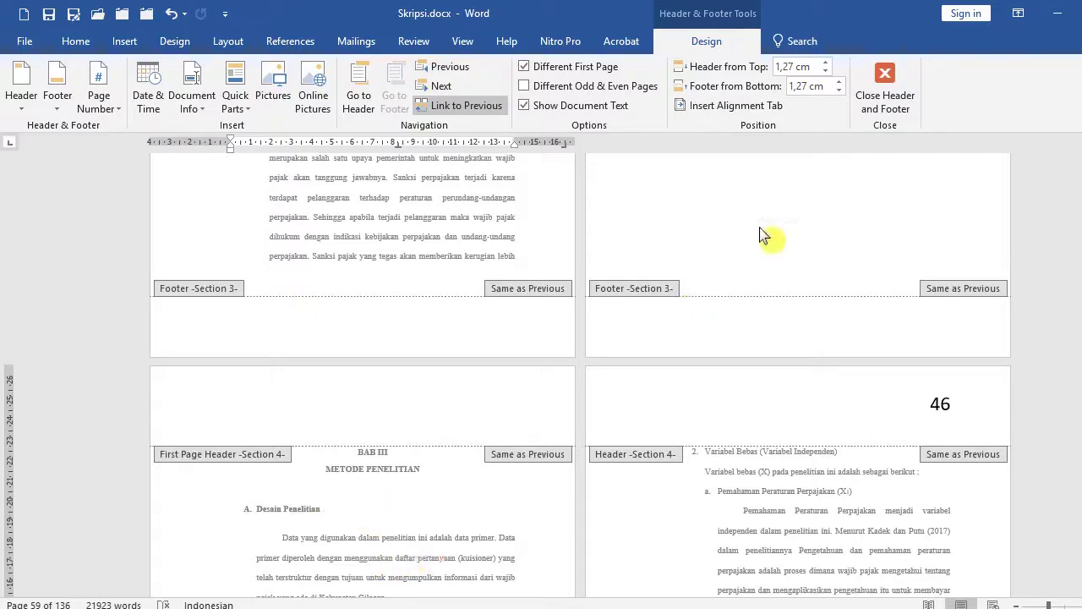
{"action": "double_click", "coordinate": [731, 233]}
{"action": "scroll", "coordinate": [773, 290], "scroll_direction": "up", "scroll_amount": 3}
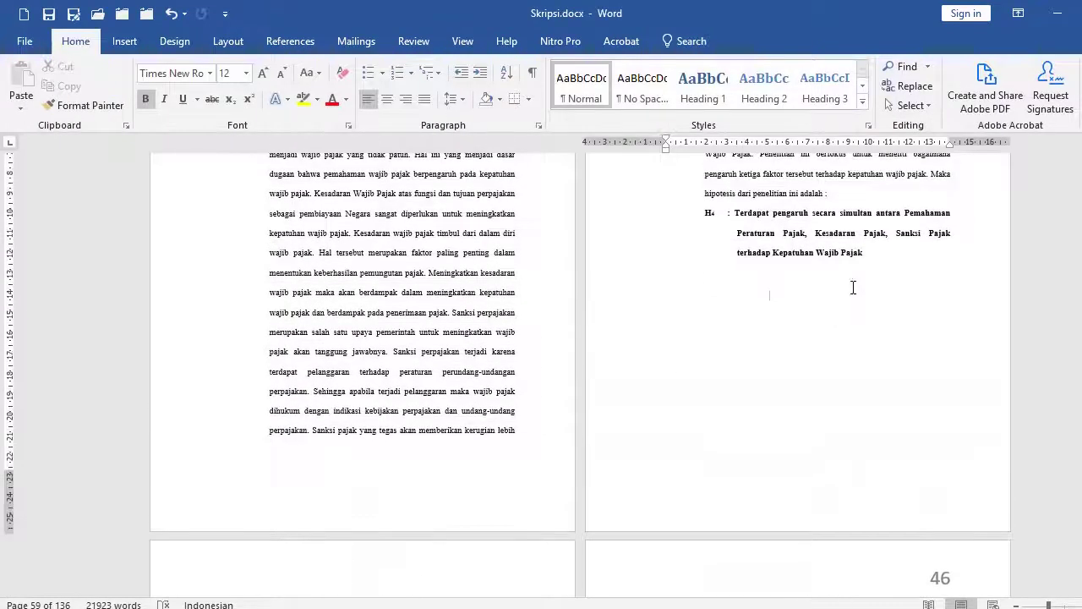
- Check the BAB III page header, then undo the chapter break so BAB III follows the hypothesis
{"action": "left_click", "coordinate": [882, 262]}
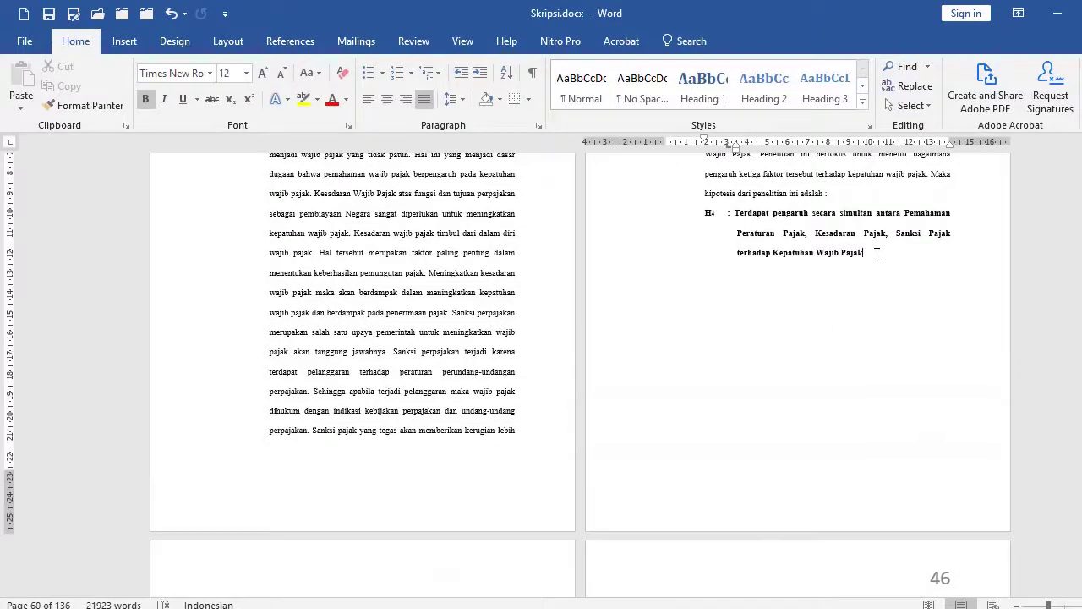
{"action": "left_click", "coordinate": [609, 291]}
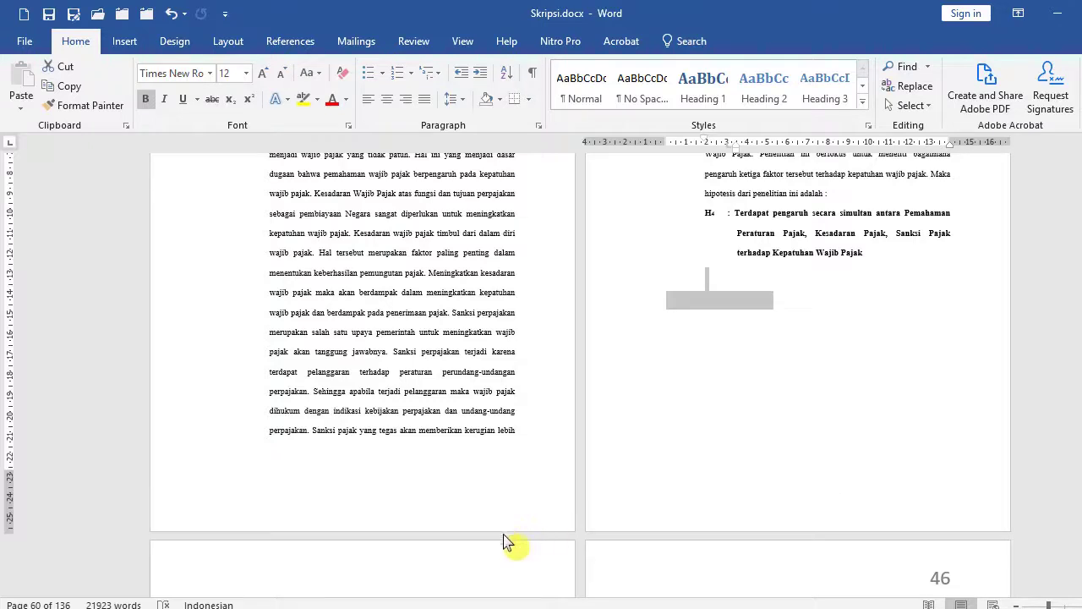
{"action": "scroll", "coordinate": [621, 490], "scroll_direction": "down", "scroll_amount": 3}
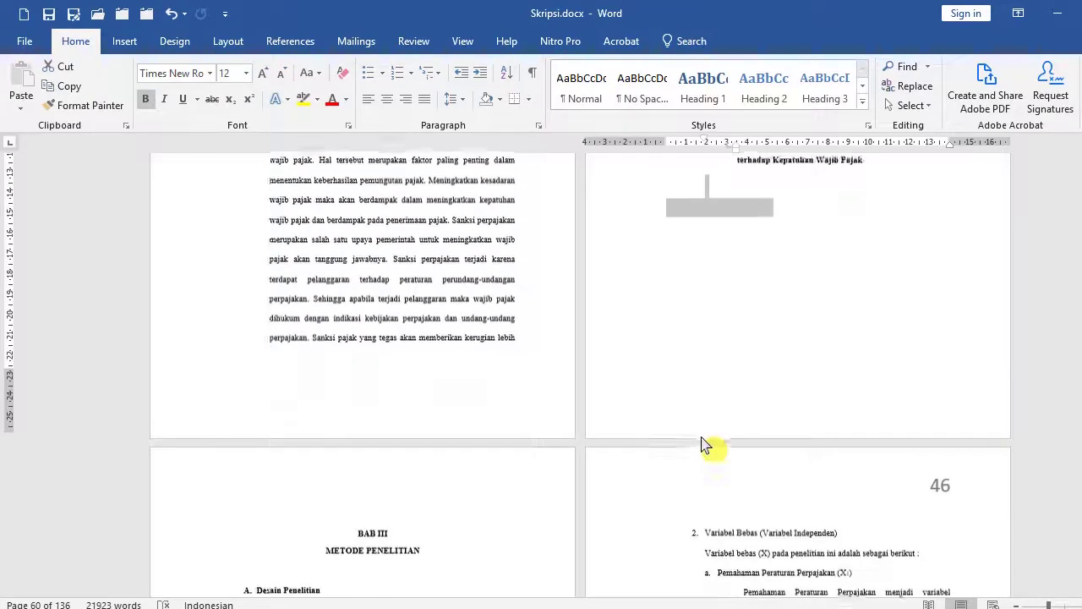
{"action": "double_click", "coordinate": [393, 483]}
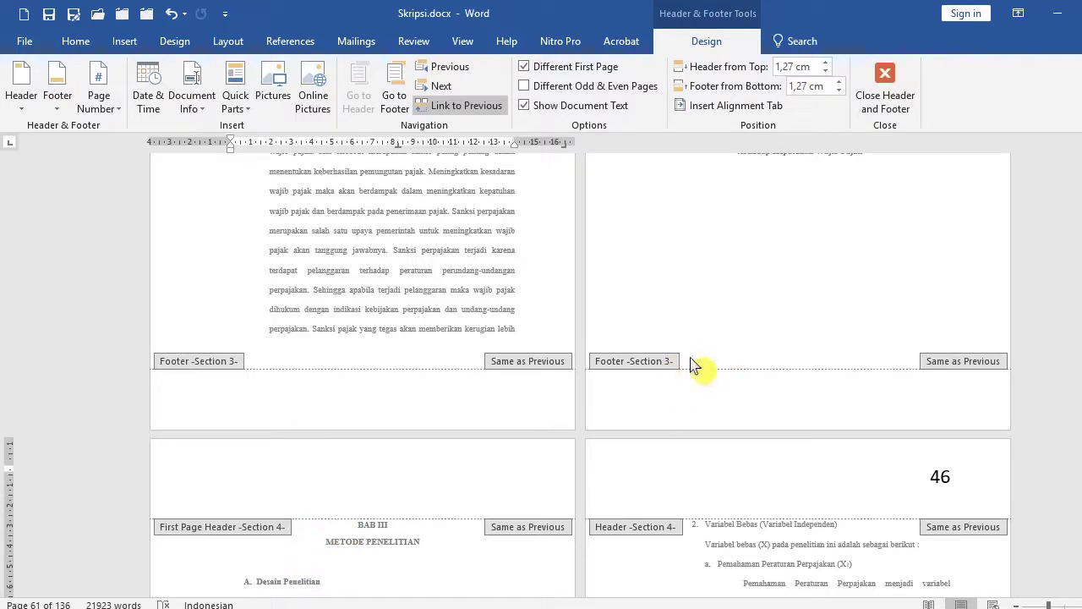
{"action": "scroll", "coordinate": [698, 365], "scroll_direction": "up", "scroll_amount": 3}
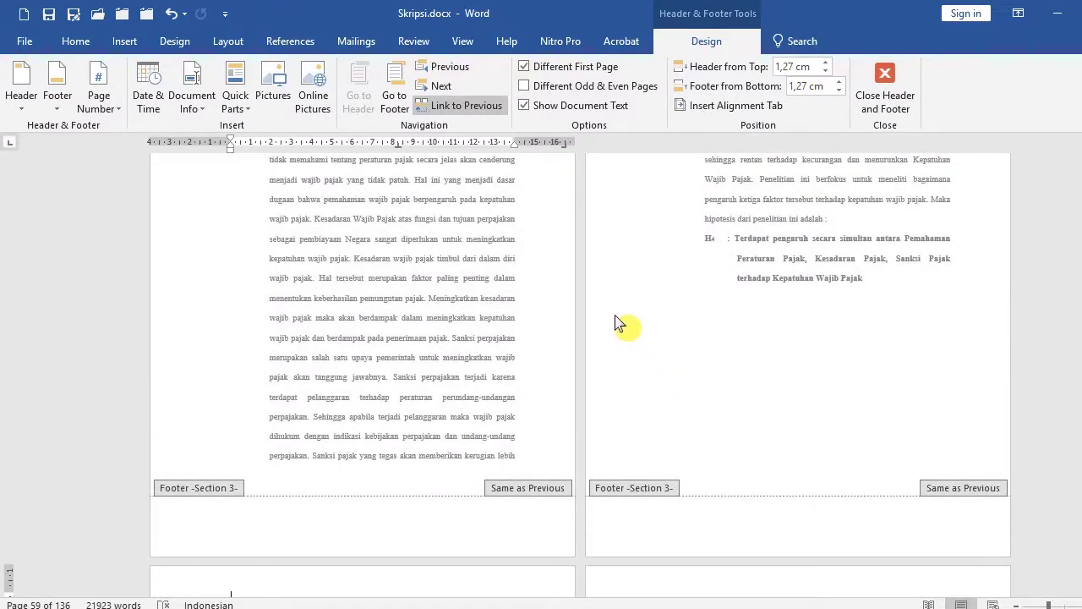
{"action": "double_click", "coordinate": [618, 323]}
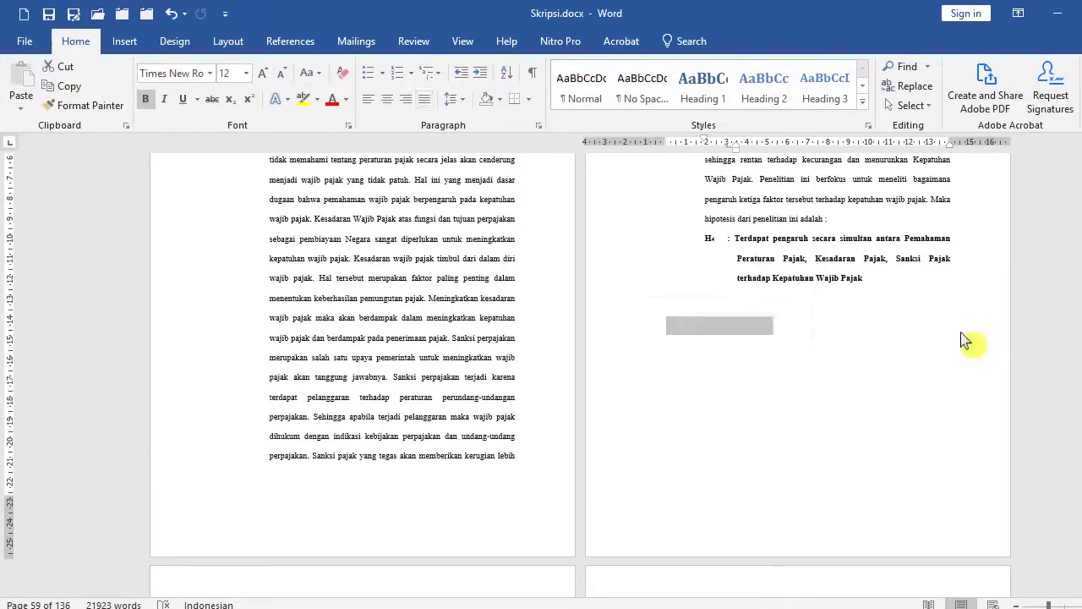
{"action": "key", "text": "ctrl+z"}
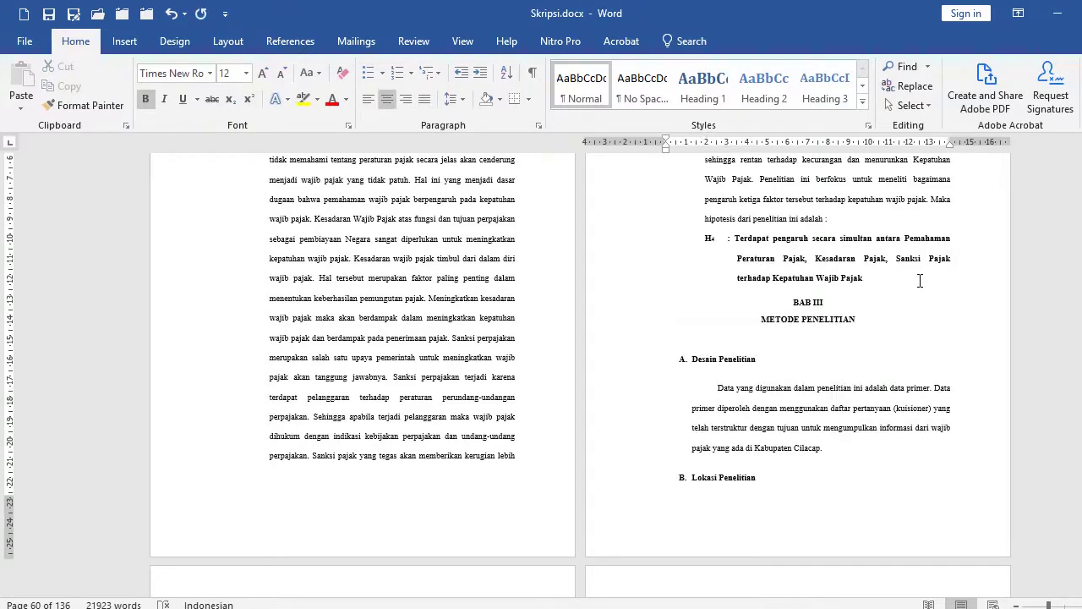
{"action": "scroll", "coordinate": [580, 554], "scroll_direction": "down", "scroll_amount": 2}
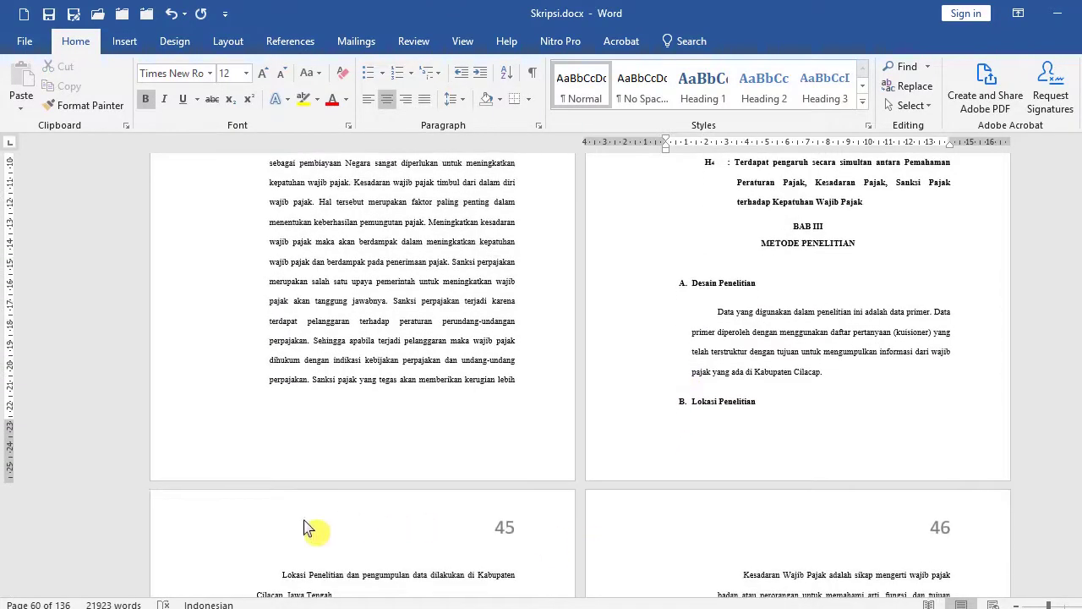
- Insert a page break before BAB III so it opens page 45, then open header/footer editing
{"action": "double_click", "coordinate": [260, 534]}
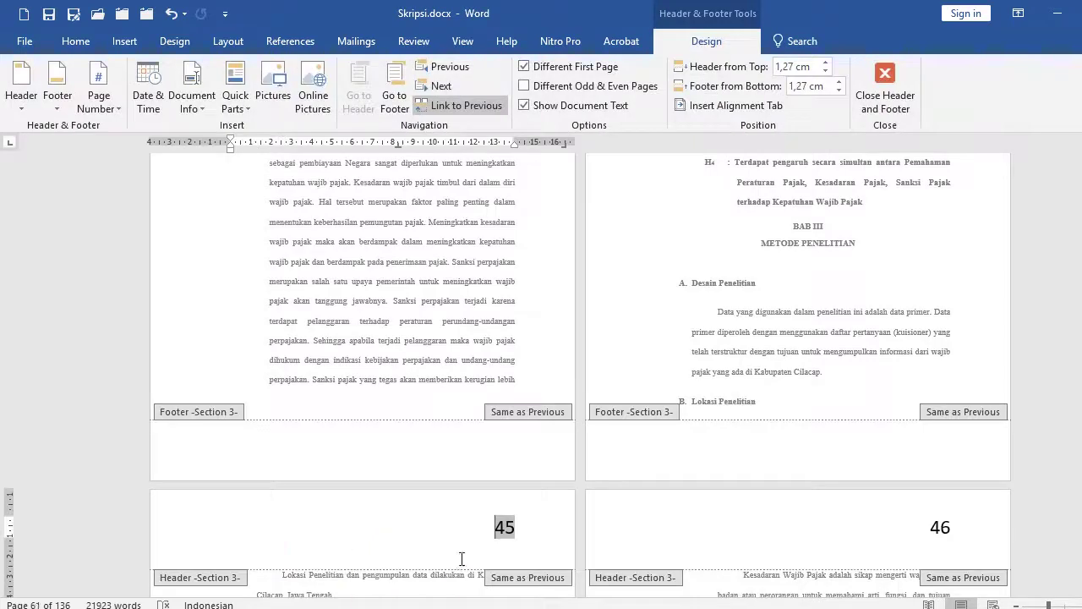
{"action": "scroll", "coordinate": [265, 555], "scroll_direction": "down", "scroll_amount": 1}
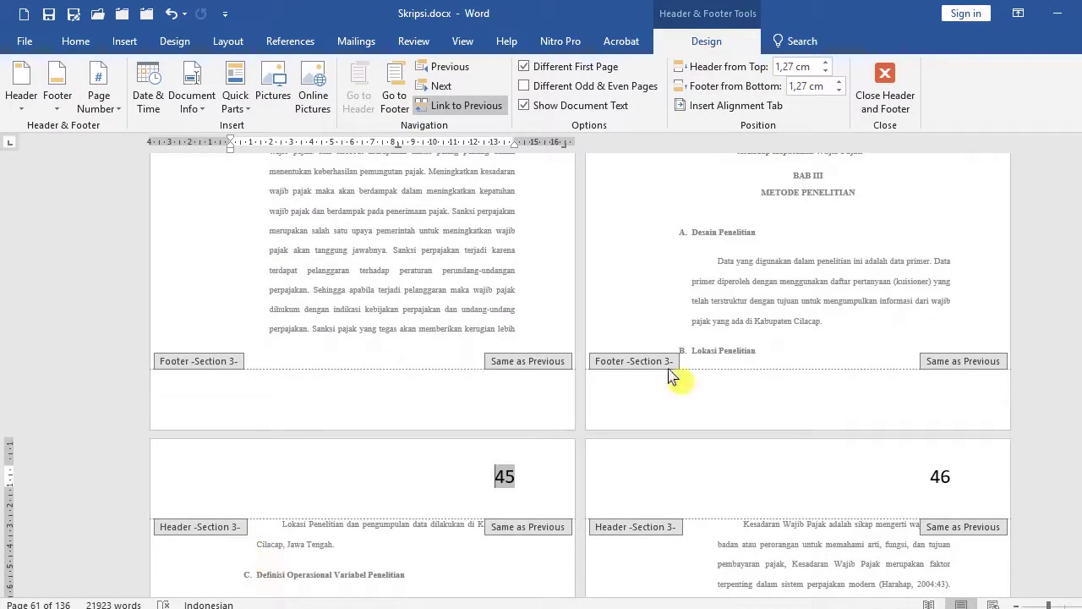
{"action": "double_click", "coordinate": [793, 176]}
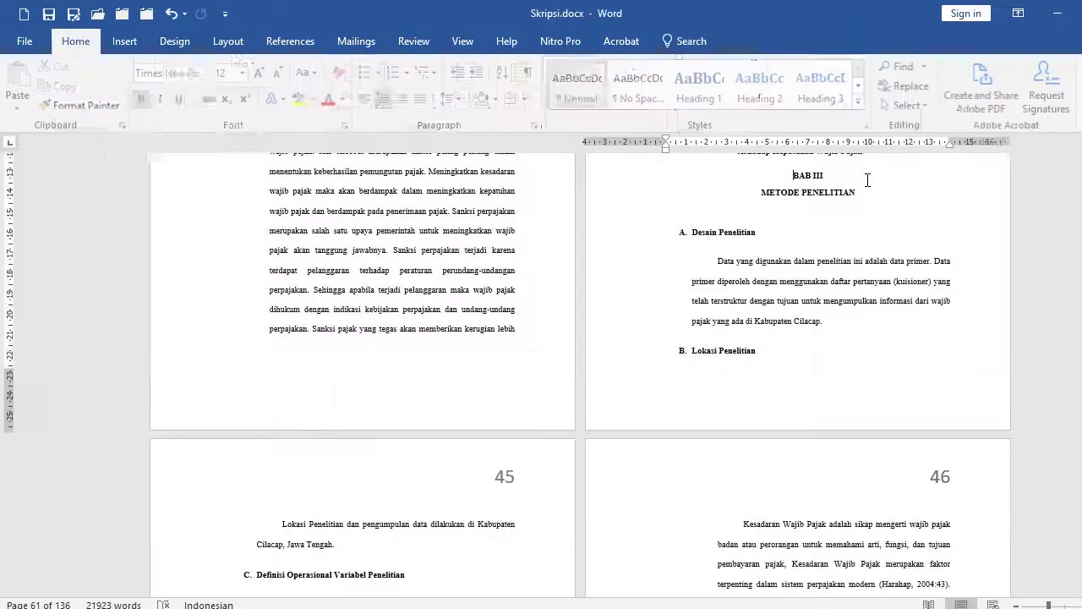
{"action": "key", "text": "ctrl+Return"}
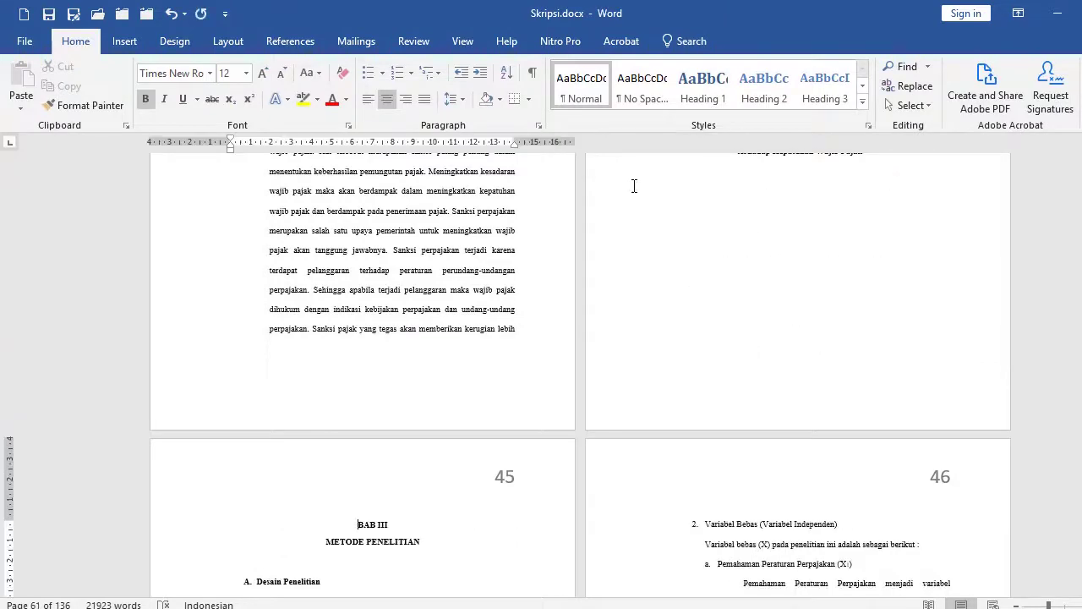
{"action": "scroll", "coordinate": [262, 399], "scroll_direction": "down", "scroll_amount": 2}
{"action": "double_click", "coordinate": [199, 375]}
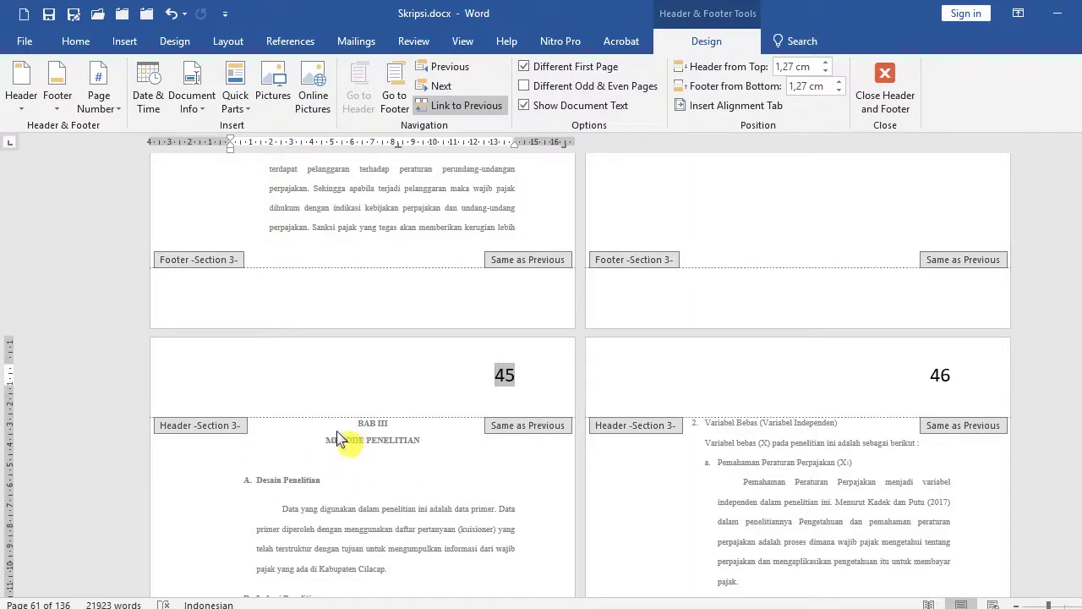
- Confirm the section's Page Setup unchanged and exit header and footer editing
{"action": "left_click", "coordinate": [240, 44]}
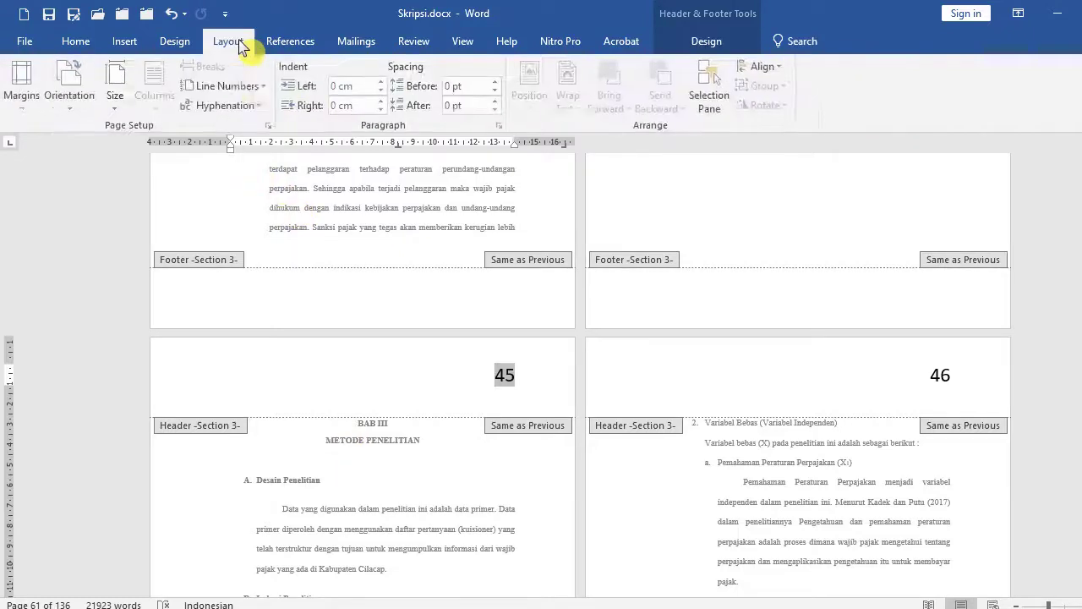
{"action": "left_click", "coordinate": [269, 125]}
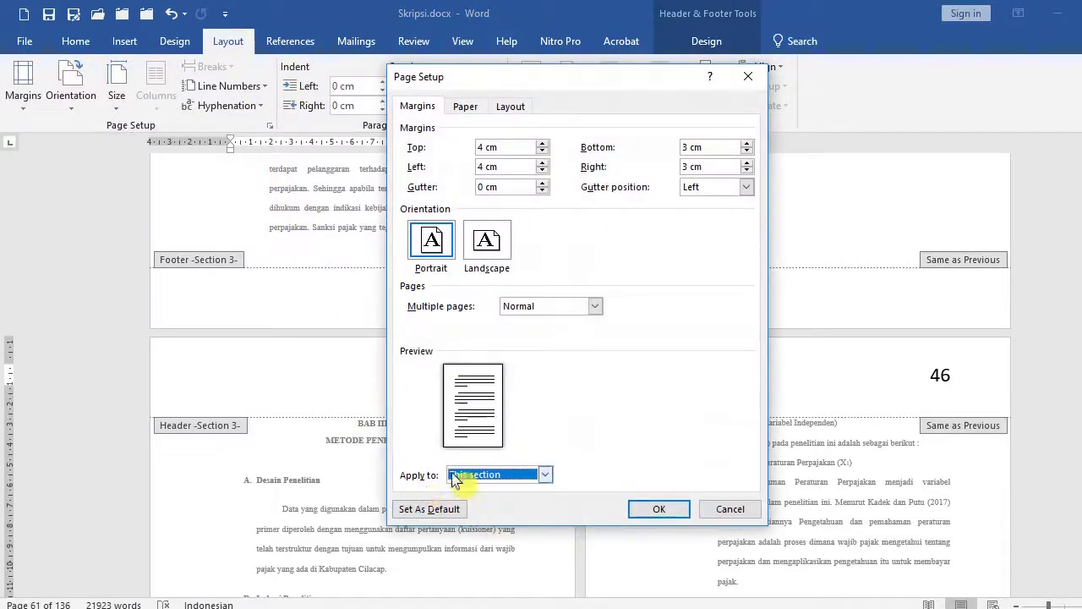
{"action": "left_click", "coordinate": [735, 510]}
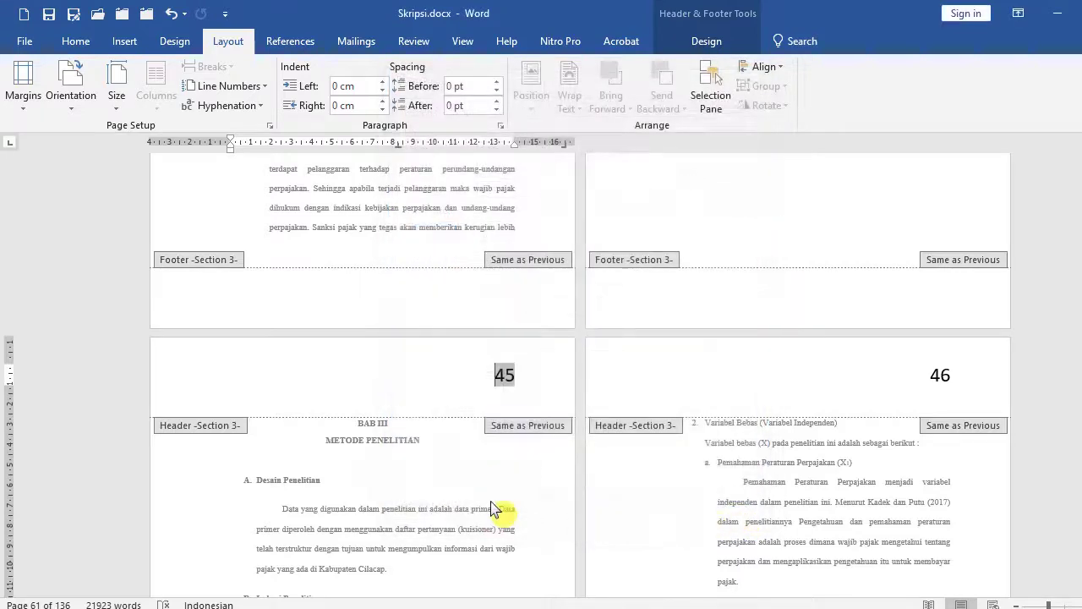
{"action": "key", "text": "Escape"}
{"action": "scroll", "coordinate": [851, 333], "scroll_direction": "up", "scroll_amount": 3}
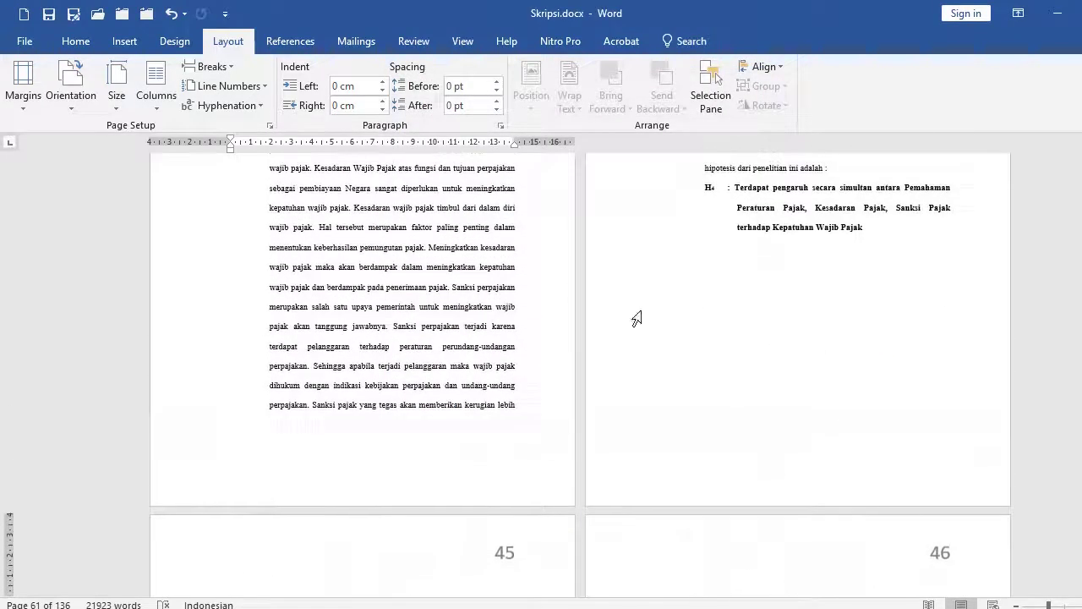
- Undo the break and reinsert a page break so BAB III starts at the top of page 45
{"action": "left_click", "coordinate": [601, 369]}
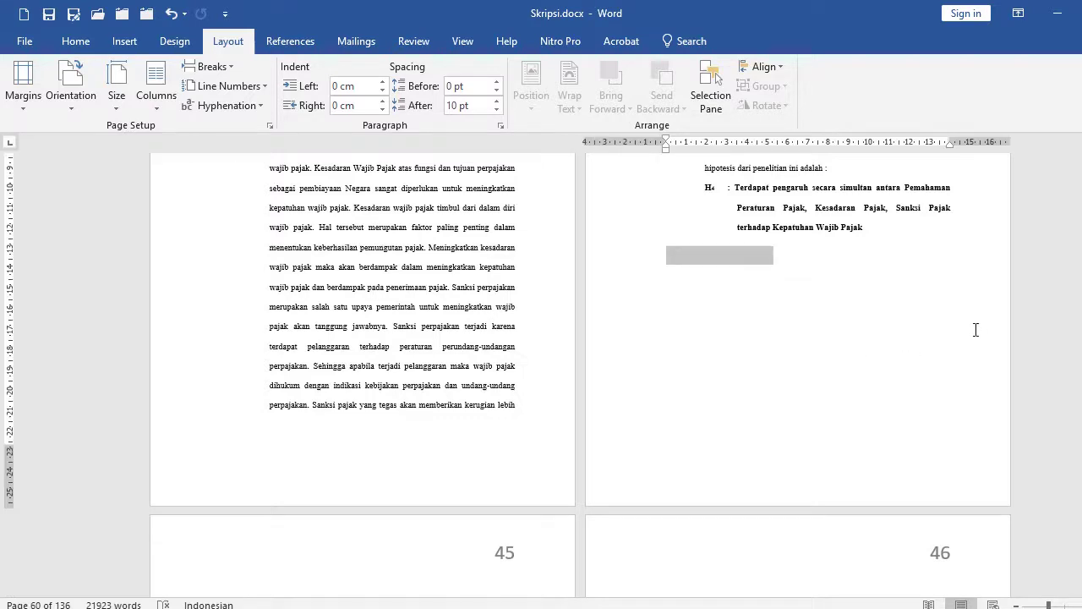
{"action": "key", "text": "ctrl+z"}
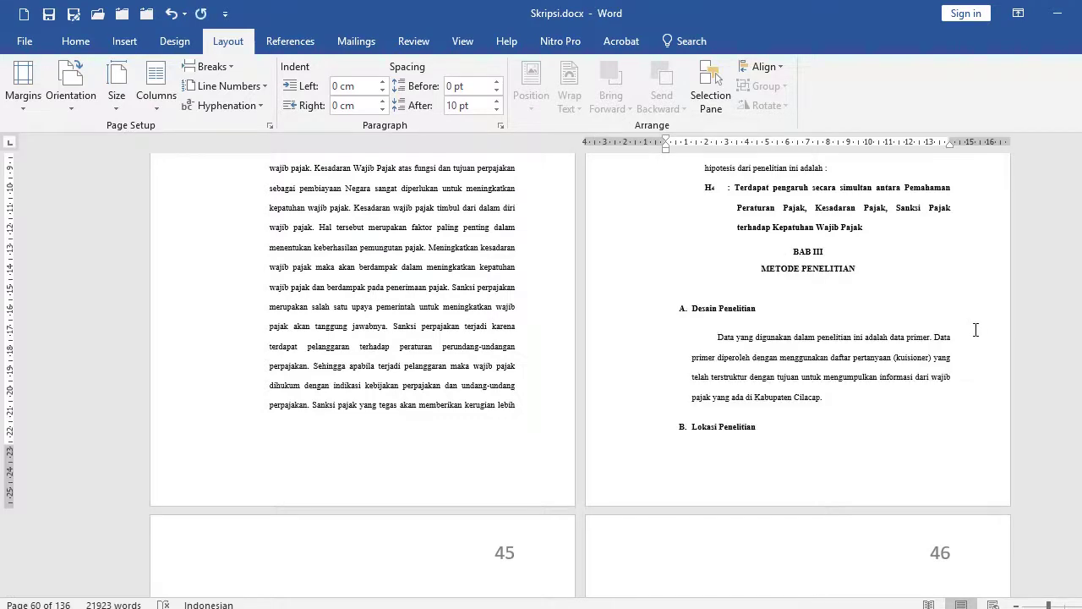
{"action": "key", "text": "ctrl+Return"}
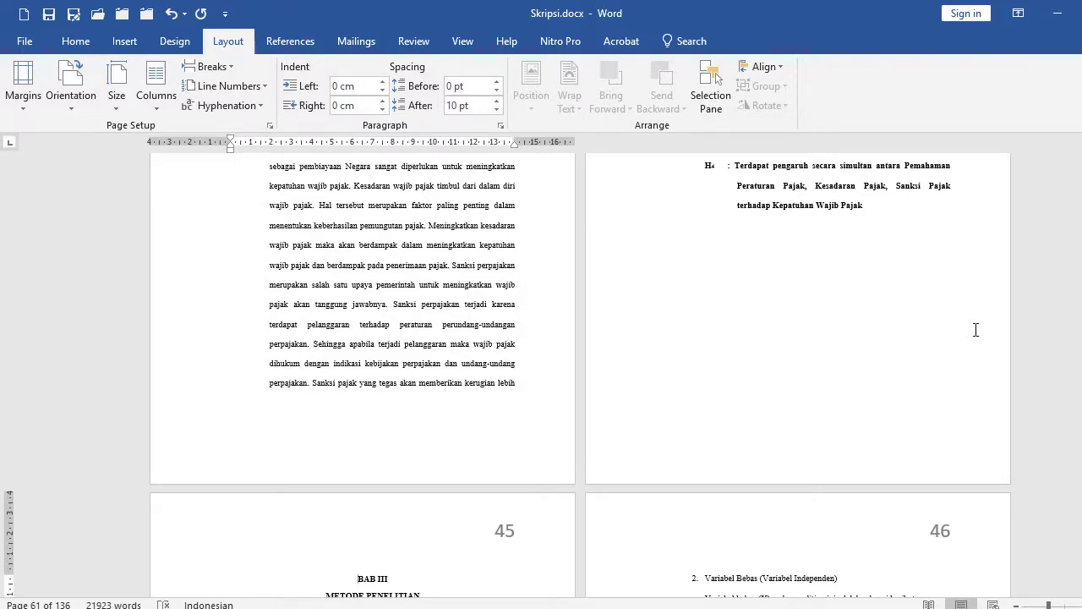
- Undo the last edit below hypothesis H4, restoring BAB III METODE PENELITIAN to the top of page 45
{"action": "left_click", "coordinate": [768, 277]}
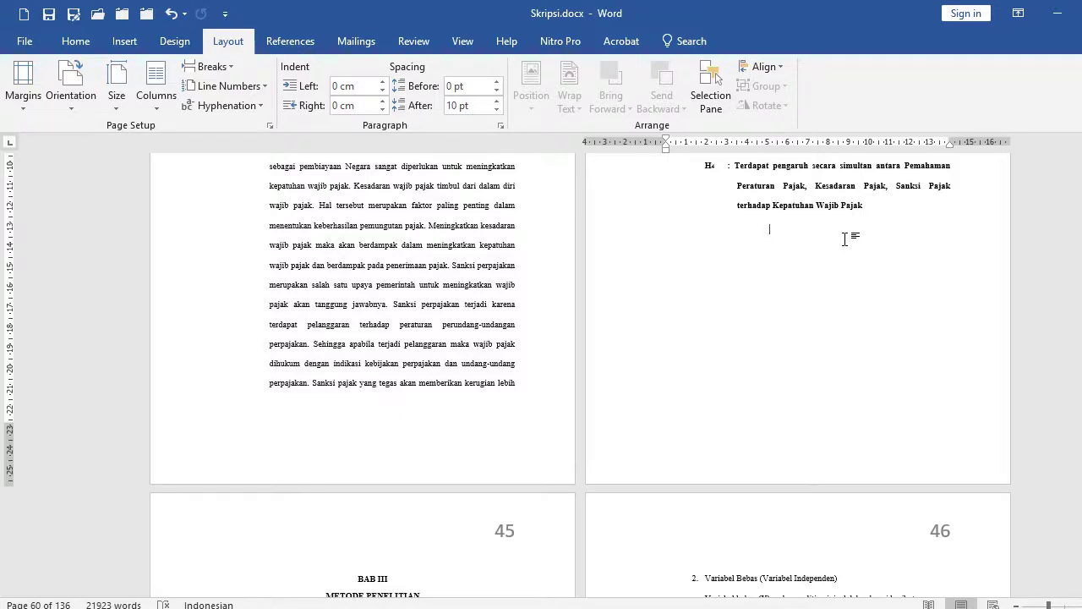
{"action": "key", "text": "ctrl+z"}
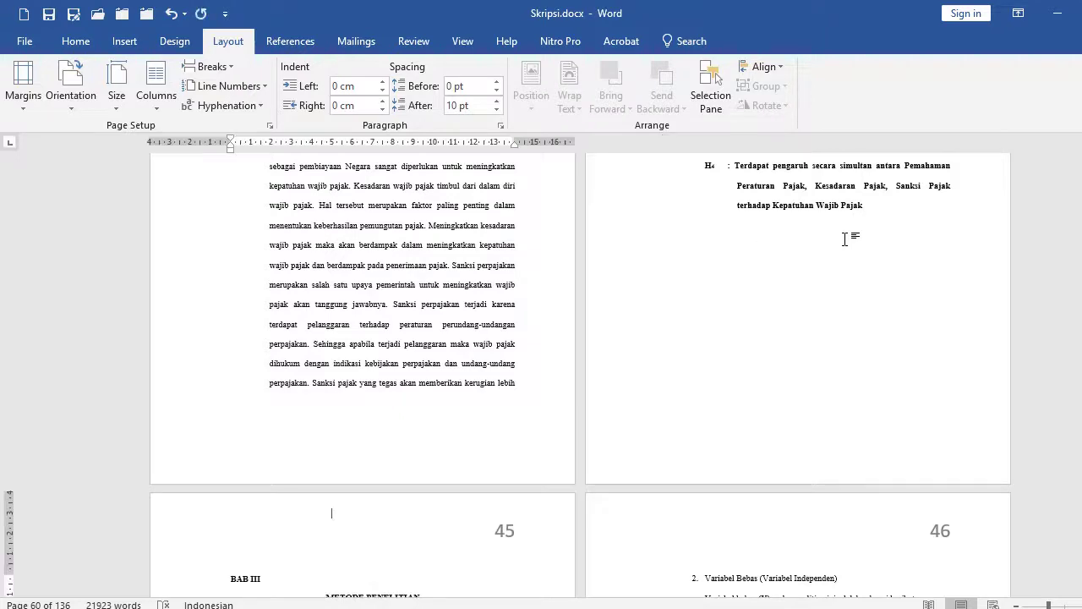